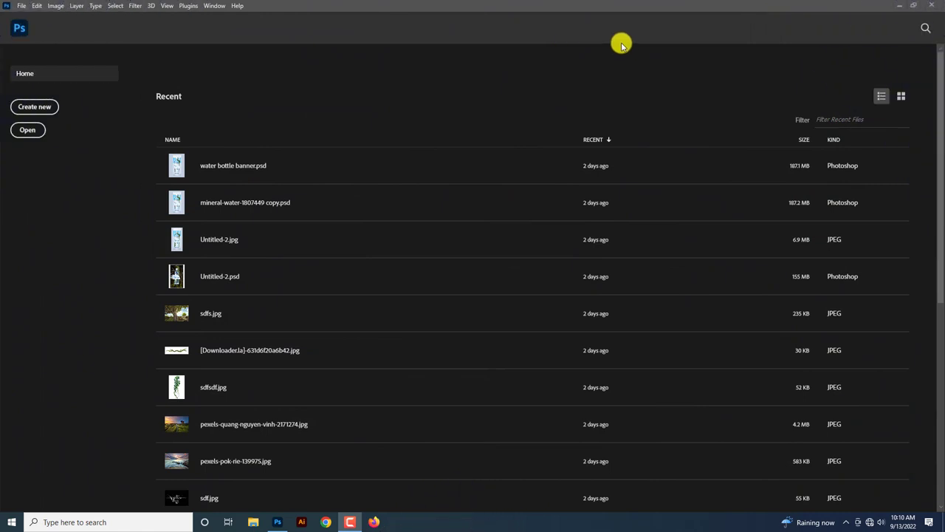
Create a blank 1080 × 1080 px document named 'Social Media Post'
{"action": "left_click", "coordinate": [45, 107]}
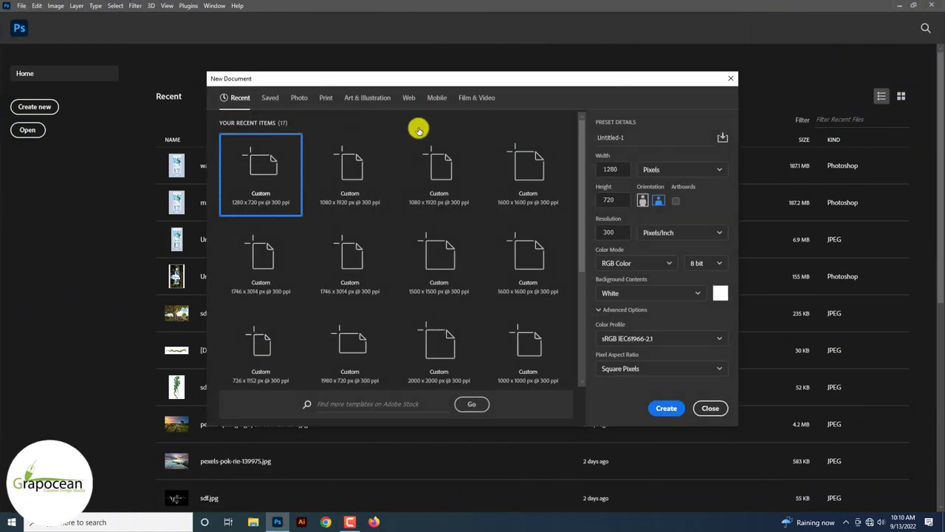
{"action": "type", "text": "Soci"}
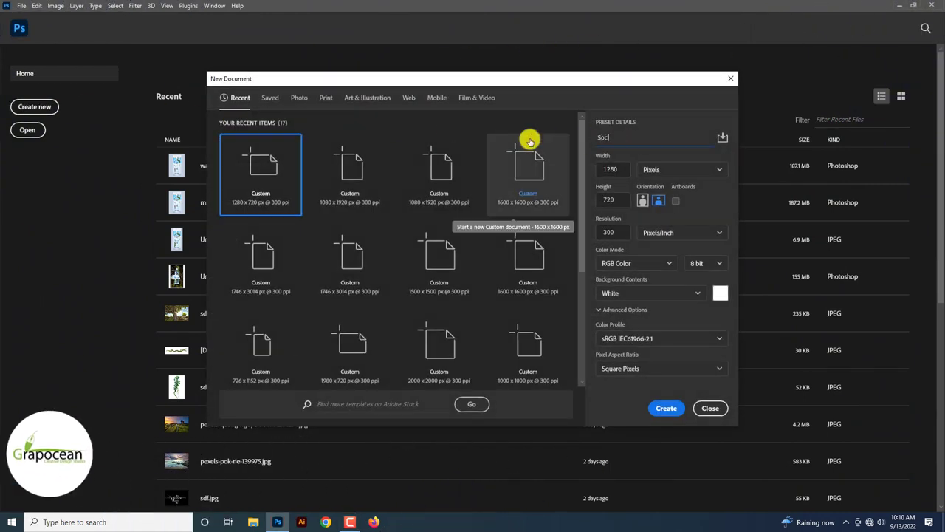
{"action": "type", "text": "al"}
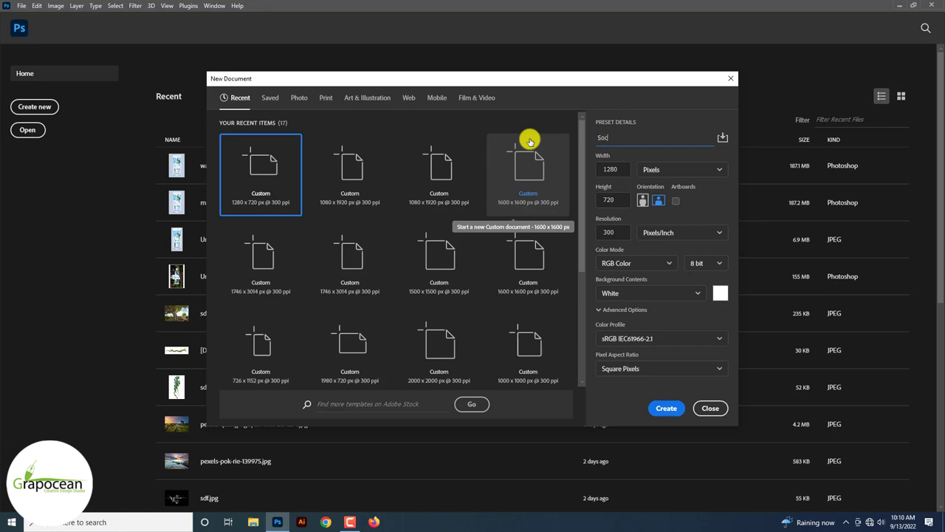
{"action": "type", "text": "ial Media Post"}
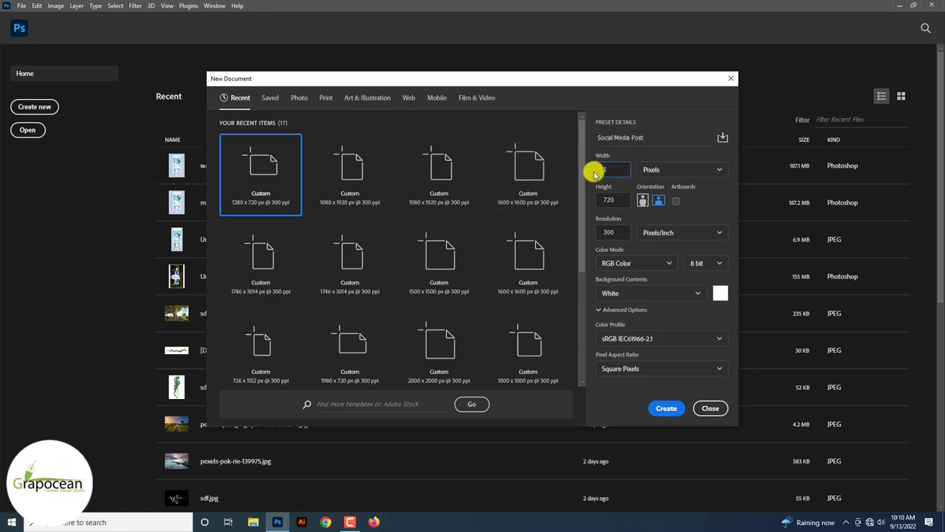
{"action": "type", "text": "080"}
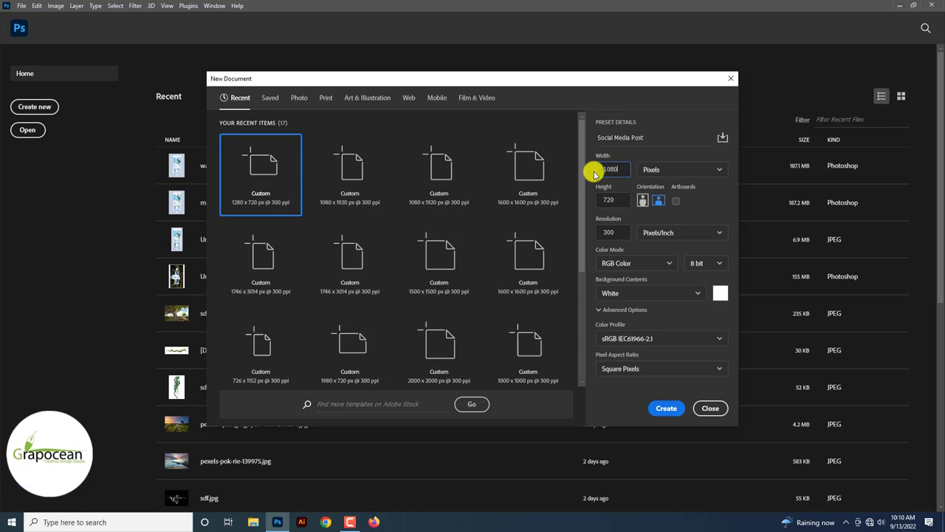
{"action": "key", "text": "Tab"}
{"action": "type", "text": "18"}
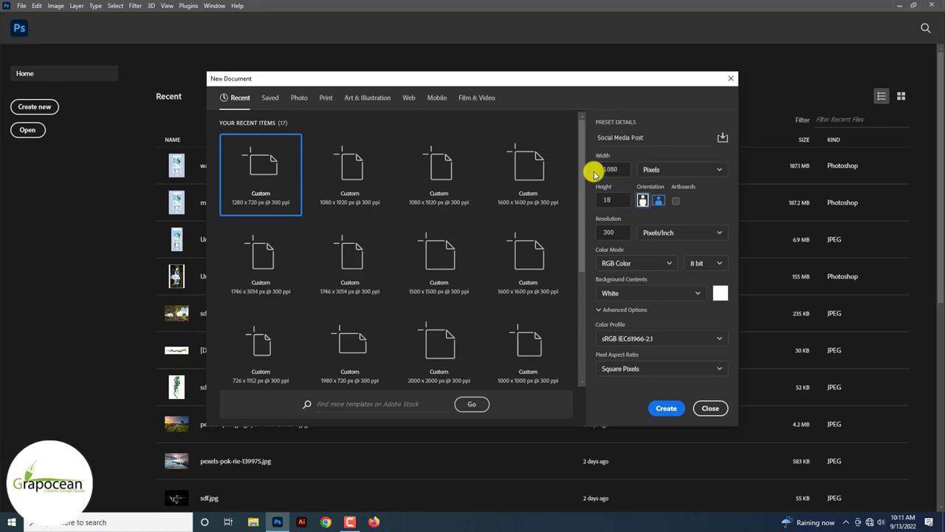
{"action": "double_click", "coordinate": [625, 201]}
{"action": "type", "text": "1080"}
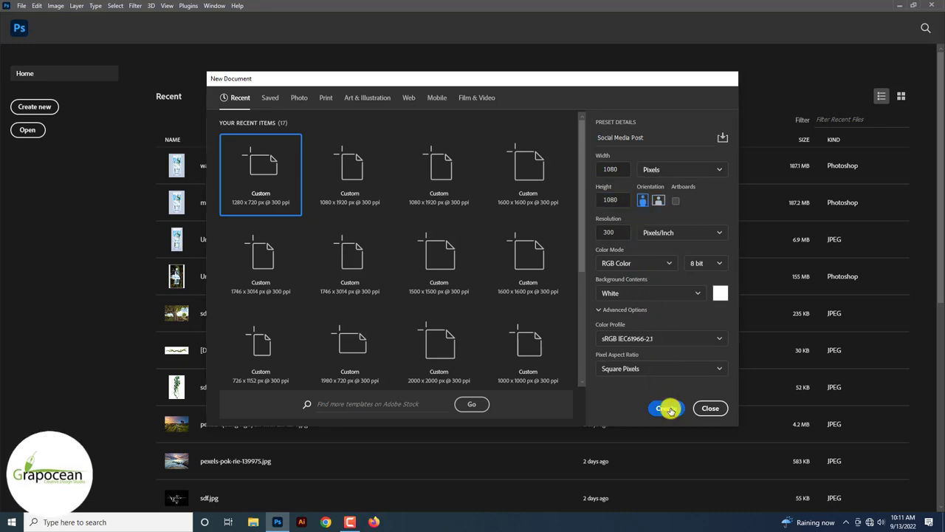
{"action": "left_click", "coordinate": [666, 408]}
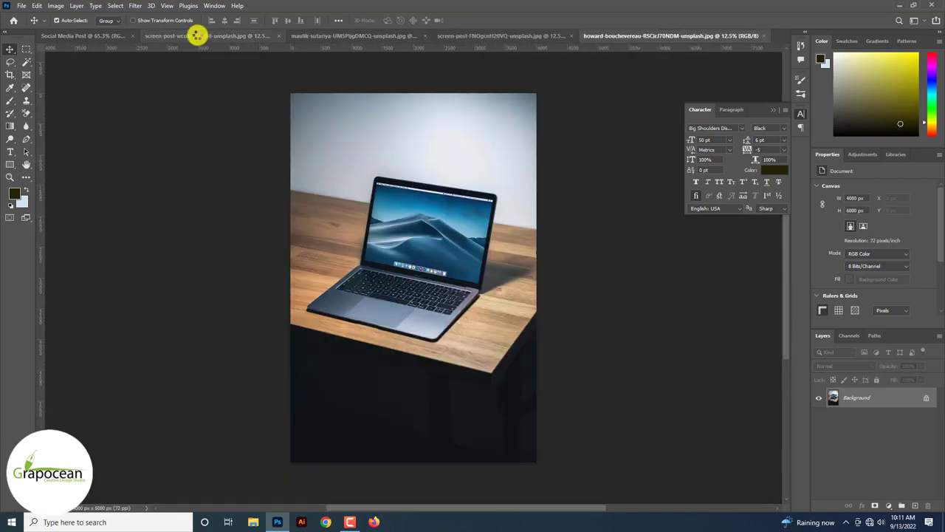
In the desk photo, start a Pen path at the PC case's top corner and down its edge
{"action": "left_click", "coordinate": [196, 34]}
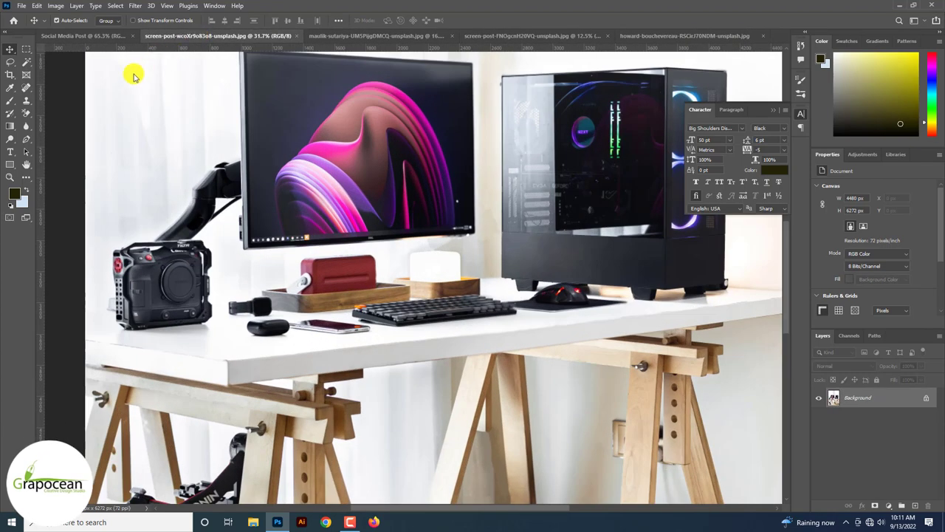
{"action": "left_click", "coordinate": [26, 139]}
{"action": "key", "text": "ctrl+minus"}
{"action": "key", "text": "ctrl+minus"}
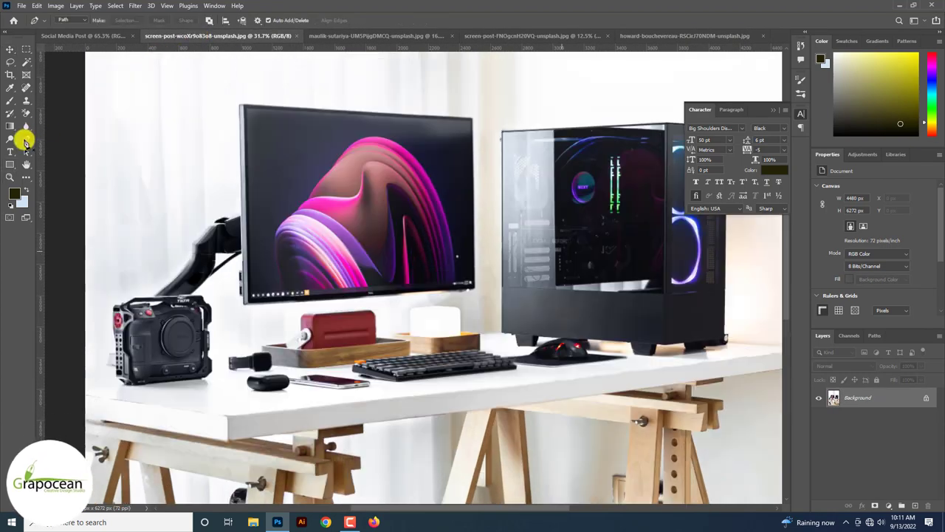
{"action": "key", "text": "ctrl+plus"}
{"action": "key", "text": "ctrl+plus"}
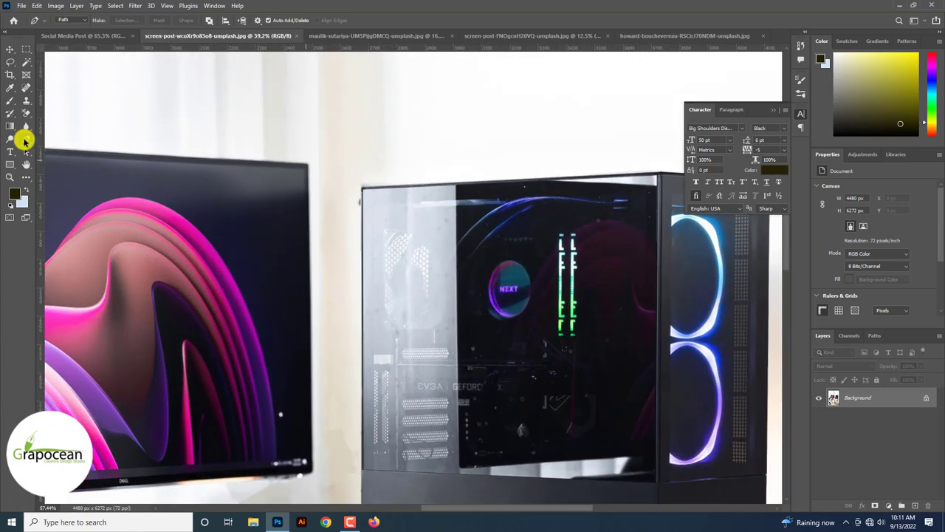
{"action": "key", "text": "ctrl+plus"}
{"action": "key", "text": "ctrl+plus"}
{"action": "key", "text": "ctrl+plus"}
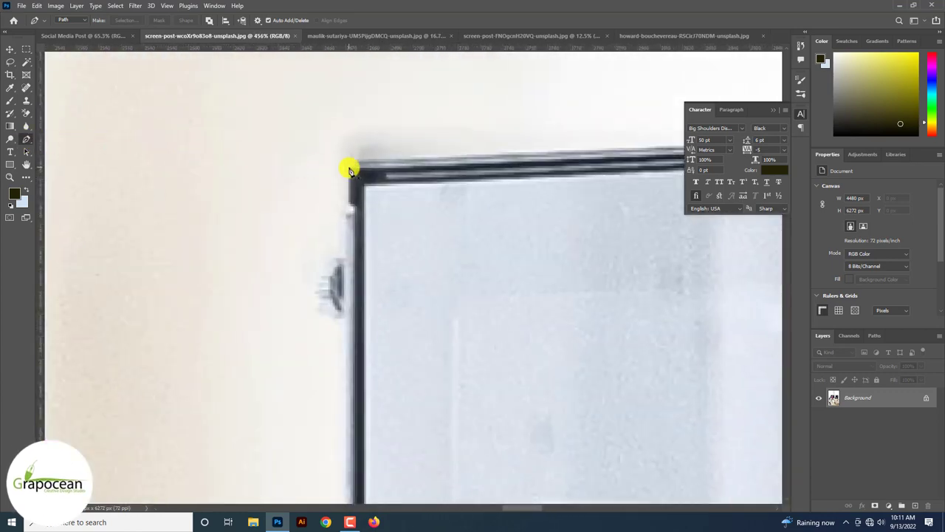
{"action": "left_click", "coordinate": [349, 169]}
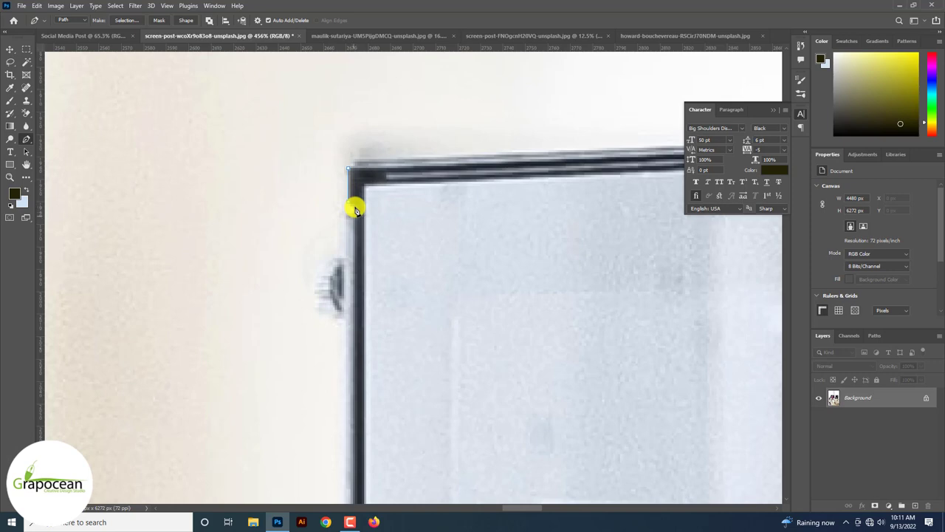
{"action": "left_click", "coordinate": [349, 201]}
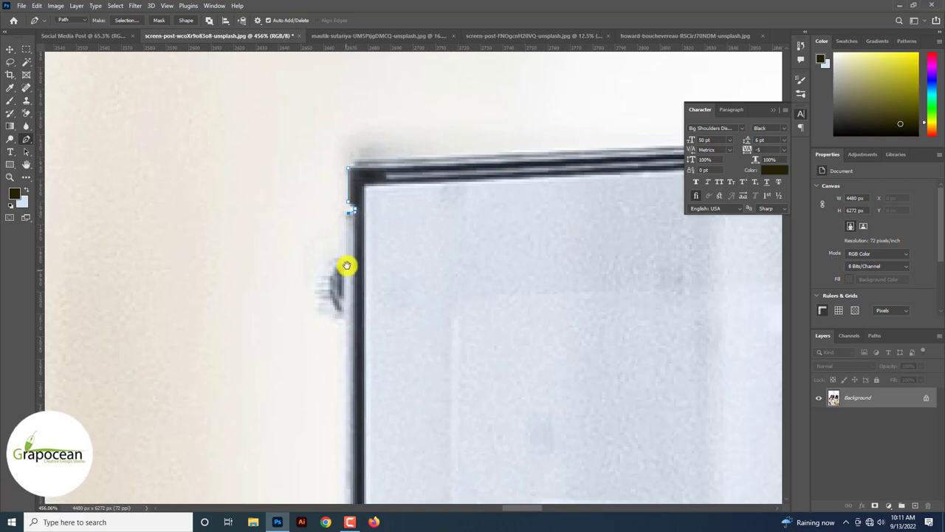
Continue the path down the case edge to its bottom corner and the foot's slanted edge
{"action": "scroll", "coordinate": [344, 266], "scroll_direction": "down", "scroll_amount": 3}
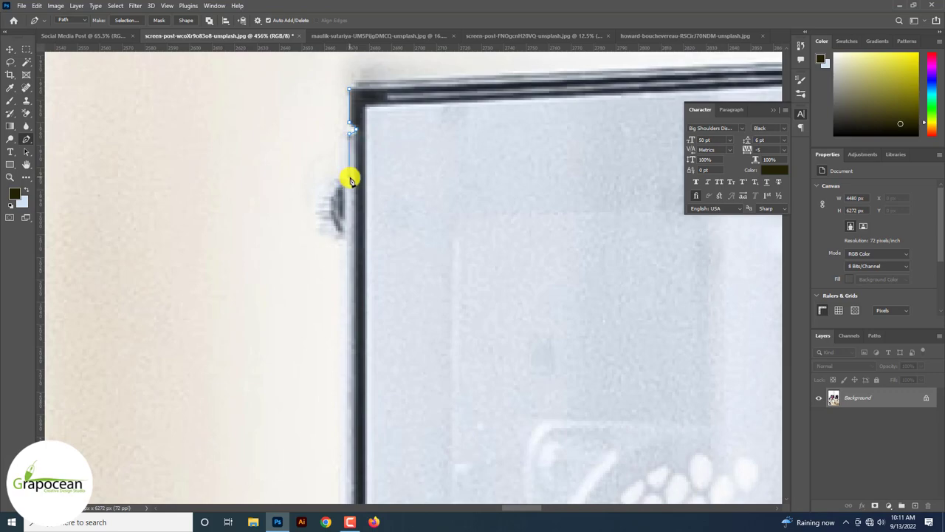
{"action": "scroll", "coordinate": [321, 243], "scroll_direction": "down", "scroll_amount": 3}
{"action": "scroll", "coordinate": [379, 390], "scroll_direction": "up", "scroll_amount": 4}
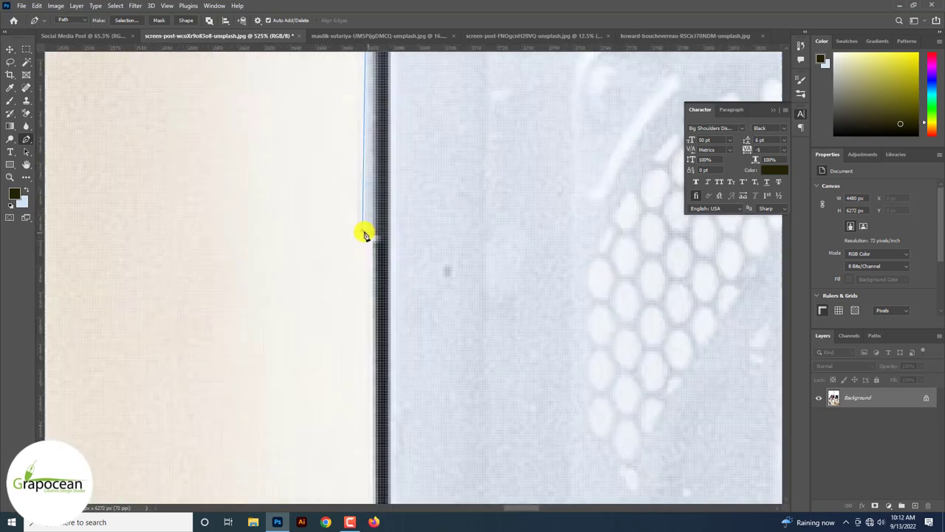
{"action": "left_click", "coordinate": [366, 227]}
{"action": "scroll", "coordinate": [374, 235], "scroll_direction": "down", "scroll_amount": 2}
{"action": "scroll", "coordinate": [372, 359], "scroll_direction": "down", "scroll_amount": 3}
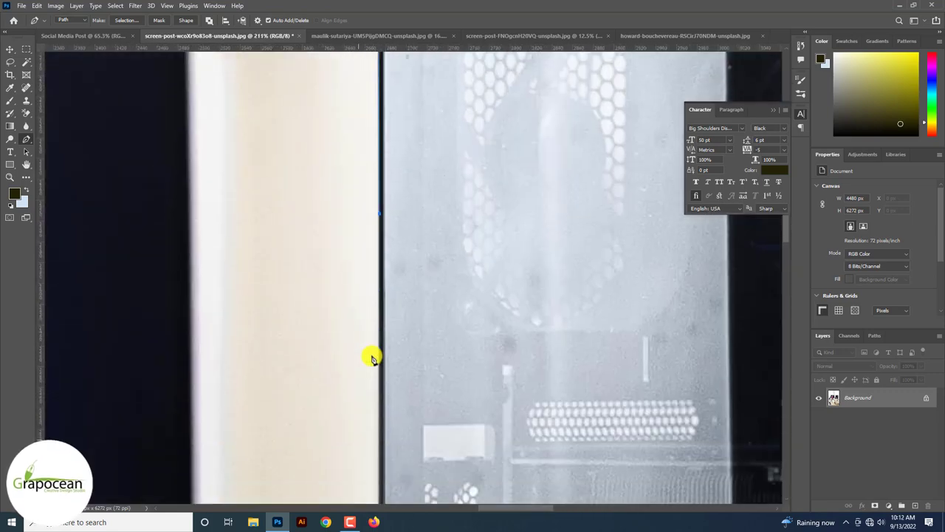
{"action": "scroll", "coordinate": [379, 461], "scroll_direction": "up", "scroll_amount": 4}
{"action": "left_click", "coordinate": [404, 383]}
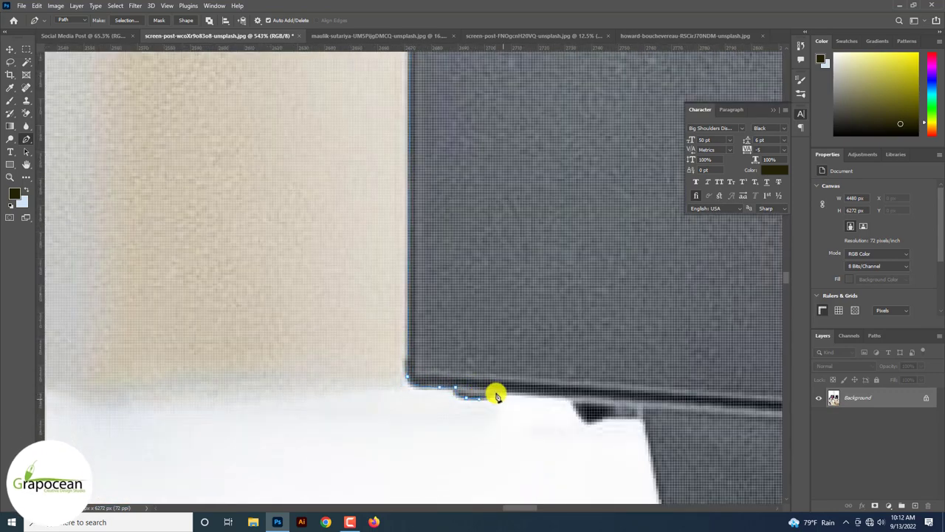
{"action": "scroll", "coordinate": [498, 397], "scroll_direction": "down", "scroll_amount": 3}
{"action": "scroll", "coordinate": [583, 386], "scroll_direction": "up", "scroll_amount": 3}
{"action": "left_click", "coordinate": [460, 369]}
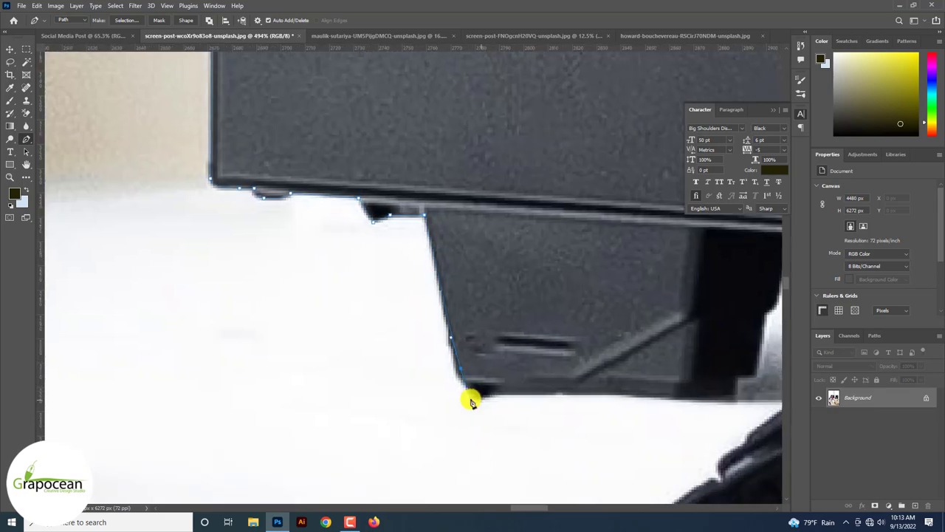
{"action": "scroll", "coordinate": [461, 369], "scroll_direction": "down", "scroll_amount": 2}
{"action": "scroll", "coordinate": [418, 386], "scroll_direction": "down", "scroll_amount": 2}
{"action": "scroll", "coordinate": [554, 358], "scroll_direction": "up", "scroll_amount": 6}
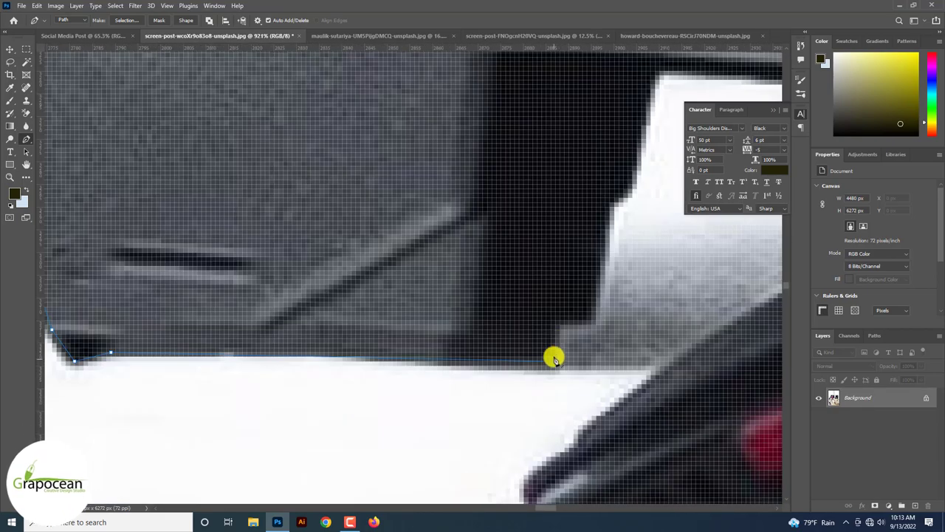
Trace along the case bottom around the next foot and close the PC case path
{"action": "left_click_drag", "start_coordinate": [591, 325], "coordinate": [536, 375]}
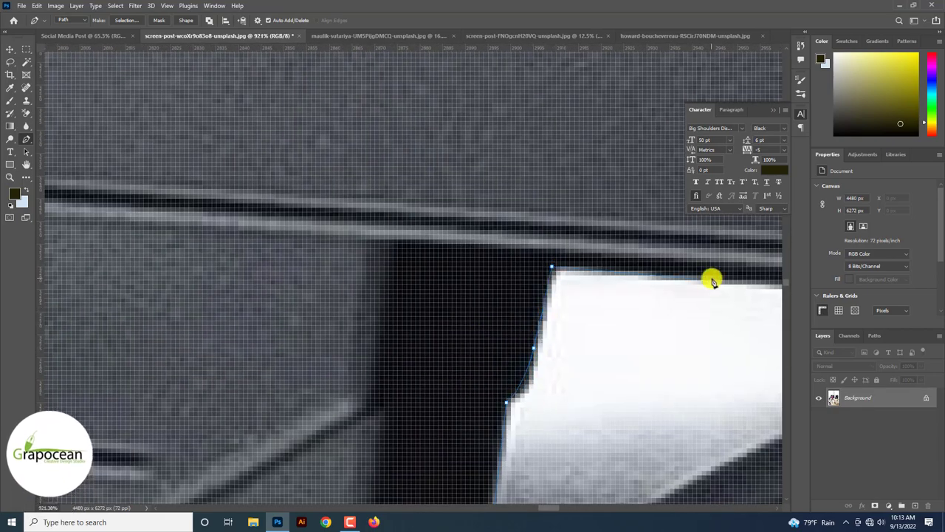
{"action": "scroll", "coordinate": [665, 296], "scroll_direction": "down", "scroll_amount": 4}
{"action": "left_click_drag", "start_coordinate": [597, 321], "coordinate": [397, 320]}
{"action": "scroll", "coordinate": [397, 322], "scroll_direction": "down", "scroll_amount": 3}
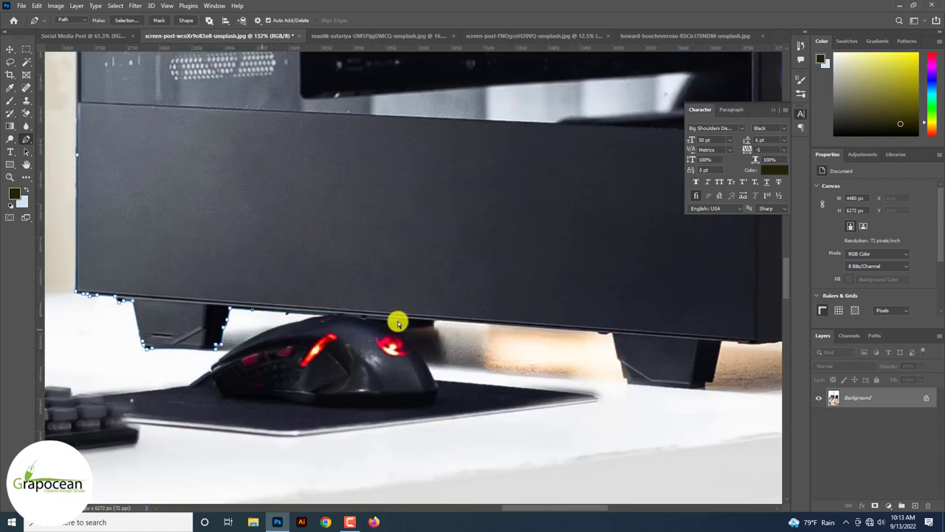
{"action": "scroll", "coordinate": [397, 323], "scroll_direction": "up", "scroll_amount": 1}
{"action": "scroll", "coordinate": [406, 322], "scroll_direction": "up", "scroll_amount": 1}
{"action": "scroll", "coordinate": [339, 313], "scroll_direction": "up", "scroll_amount": 3}
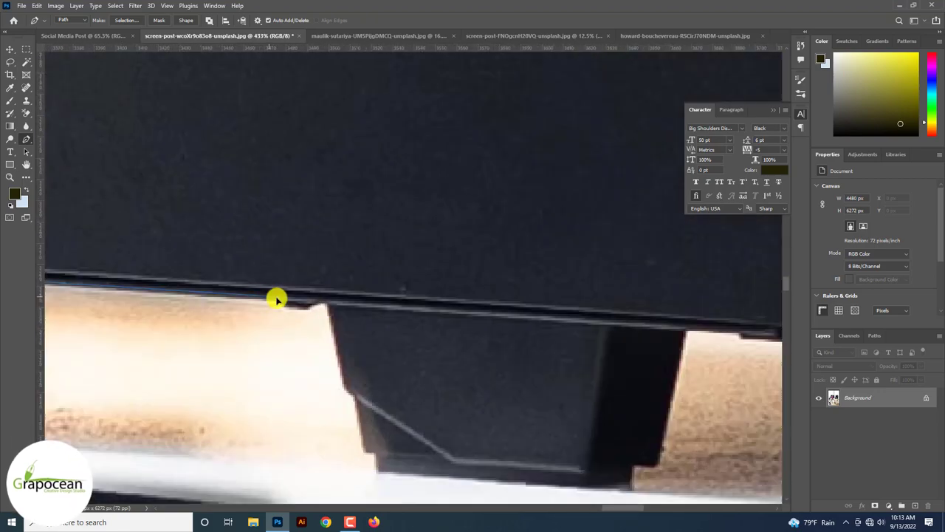
{"action": "scroll", "coordinate": [318, 303], "scroll_direction": "down", "scroll_amount": 2}
{"action": "scroll", "coordinate": [321, 292], "scroll_direction": "down", "scroll_amount": 1}
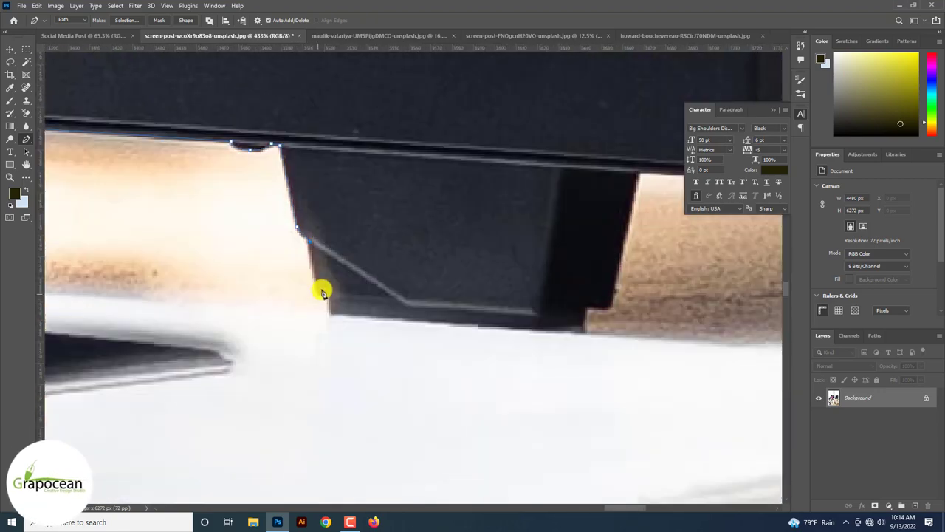
{"action": "left_click_drag", "start_coordinate": [321, 288], "coordinate": [226, 325]}
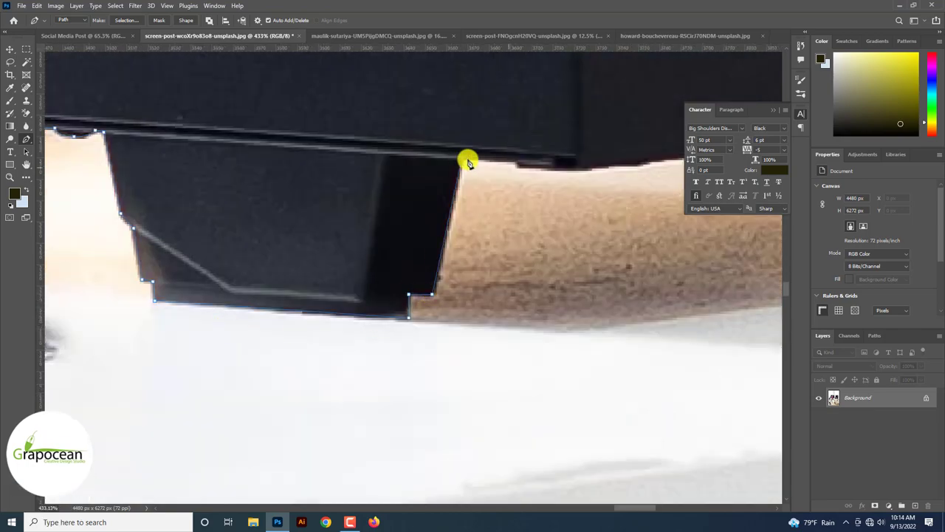
{"action": "scroll", "coordinate": [358, 217], "scroll_direction": "right", "scroll_amount": 3}
{"action": "scroll", "coordinate": [401, 221], "scroll_direction": "right", "scroll_amount": 2}
{"action": "scroll", "coordinate": [399, 293], "scroll_direction": "down", "scroll_amount": 1}
{"action": "left_click", "coordinate": [400, 292]}
{"action": "scroll", "coordinate": [392, 302], "scroll_direction": "down", "scroll_amount": 1}
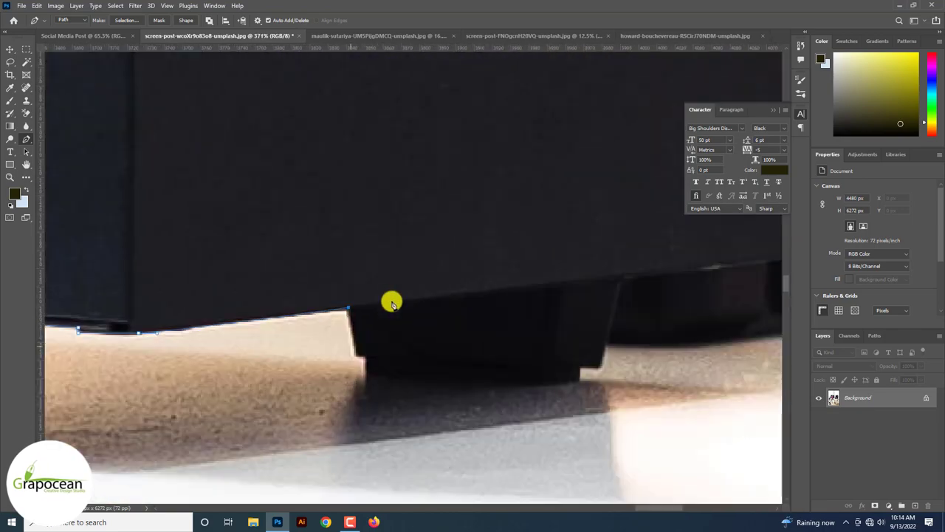
{"action": "left_click", "coordinate": [366, 393]}
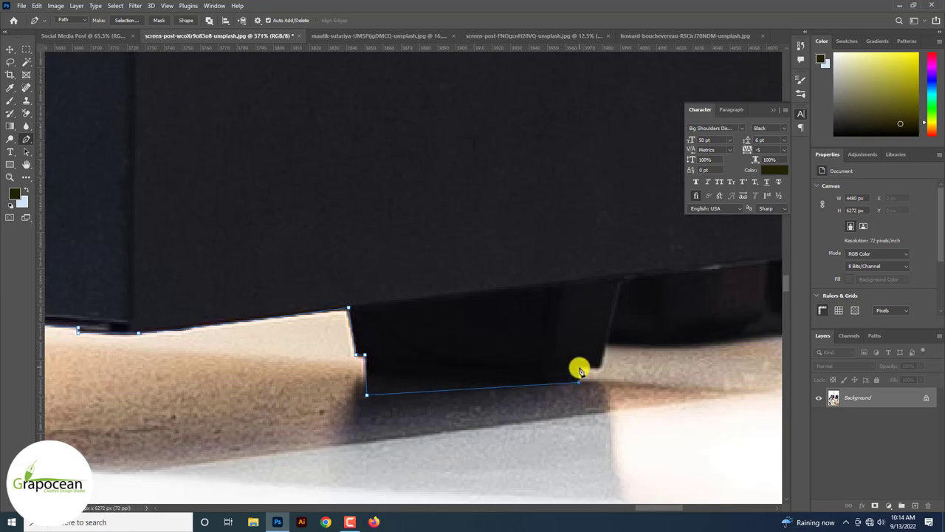
{"action": "scroll", "coordinate": [620, 281], "scroll_direction": "down", "scroll_amount": 5}
{"action": "scroll", "coordinate": [550, 466], "scroll_direction": "up", "scroll_amount": 5}
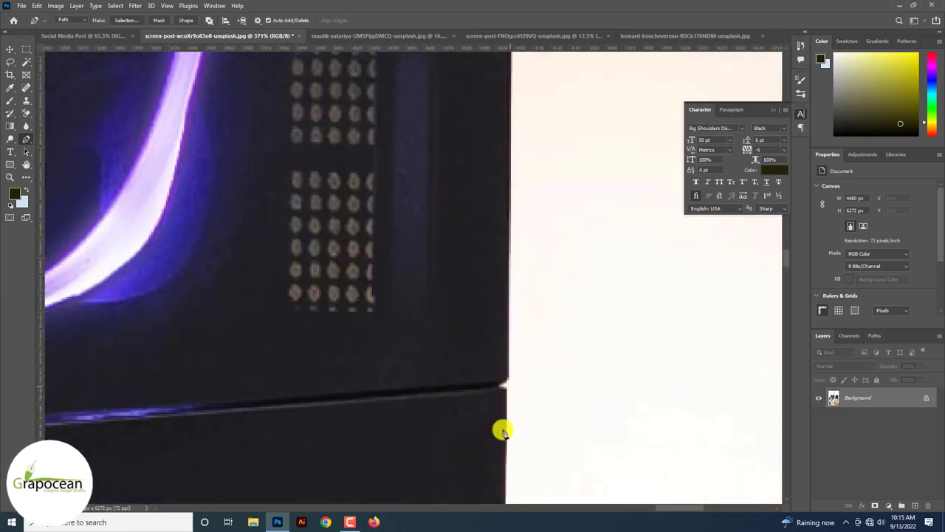
{"action": "scroll", "coordinate": [502, 390], "scroll_direction": "down", "scroll_amount": 3}
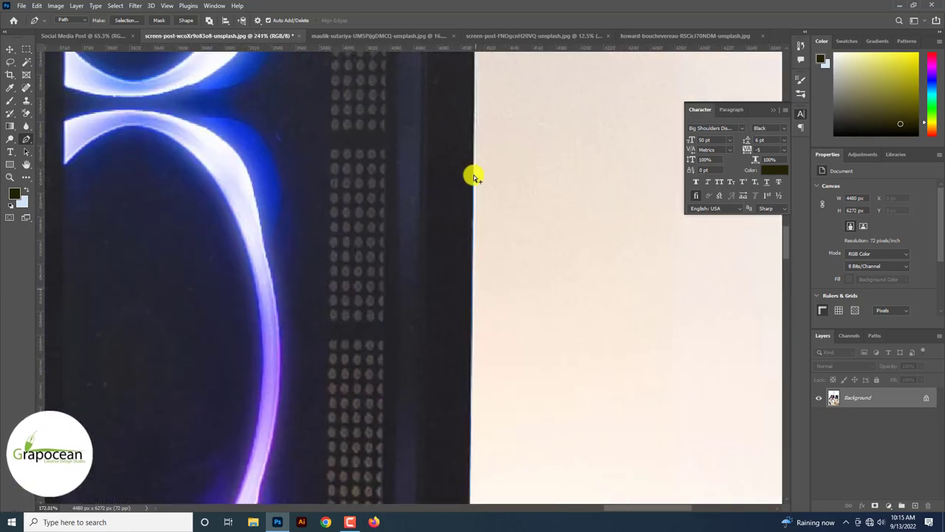
{"action": "scroll", "coordinate": [474, 178], "scroll_direction": "down", "scroll_amount": 2}
{"action": "scroll", "coordinate": [474, 183], "scroll_direction": "up", "scroll_amount": 3}
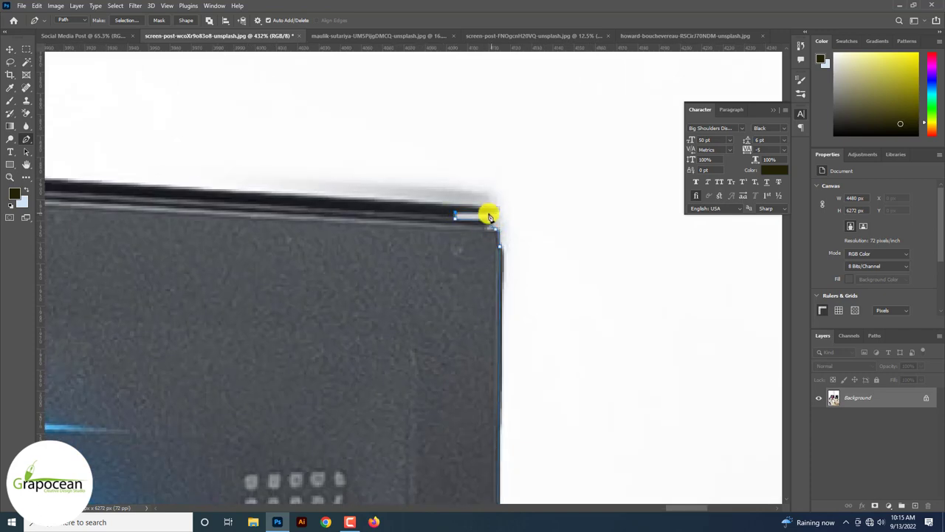
{"action": "scroll", "coordinate": [494, 209], "scroll_direction": "down", "scroll_amount": 3}
{"action": "scroll", "coordinate": [615, 320], "scroll_direction": "up", "scroll_amount": 2}
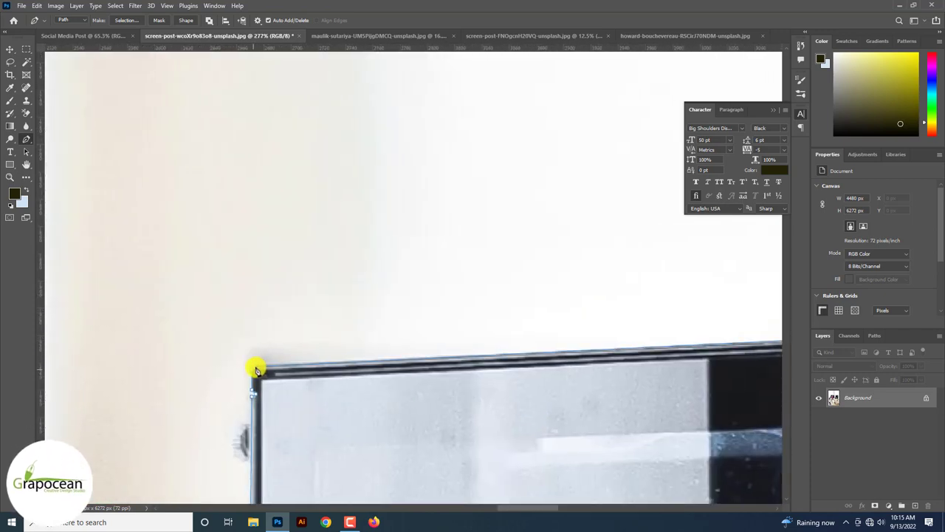
{"action": "scroll", "coordinate": [251, 371], "scroll_direction": "down", "scroll_amount": 3}
{"action": "scroll", "coordinate": [251, 371], "scroll_direction": "down", "scroll_amount": 3}
{"action": "scroll", "coordinate": [251, 372], "scroll_direction": "up", "scroll_amount": 2}
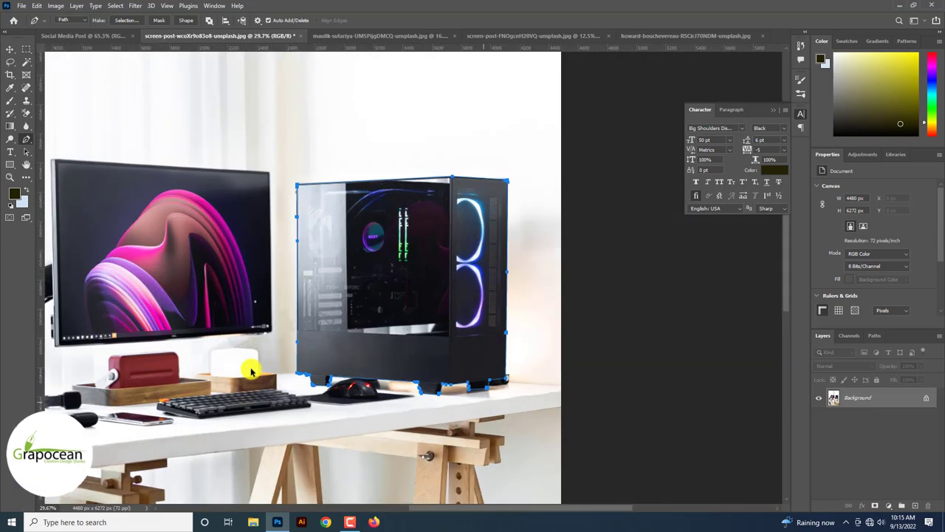
Paste the PC case selection into Social Media Post and convert it to a smart object
{"action": "key", "text": "ctrl+Return"}
{"action": "scroll", "coordinate": [251, 371], "scroll_direction": "up", "scroll_amount": 5}
{"action": "scroll", "coordinate": [251, 372], "scroll_direction": "down", "scroll_amount": 2}
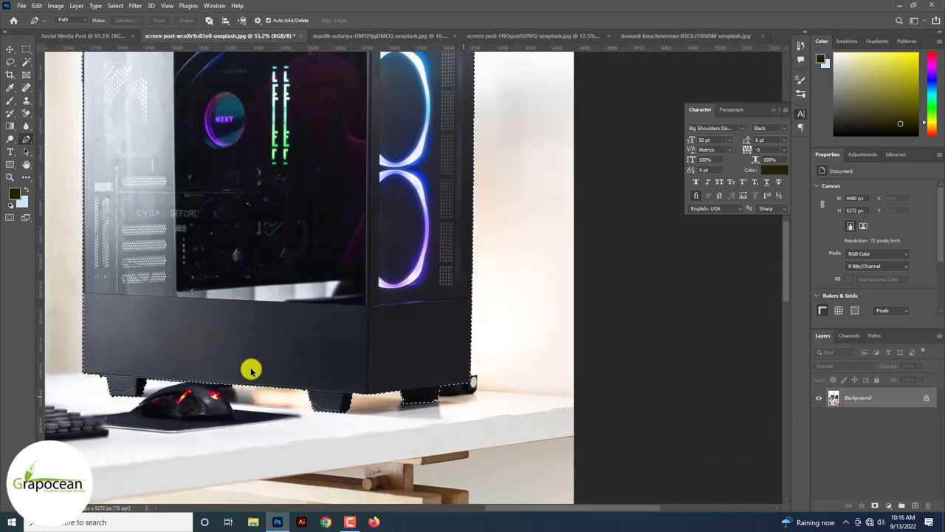
{"action": "scroll", "coordinate": [251, 371], "scroll_direction": "down", "scroll_amount": 3}
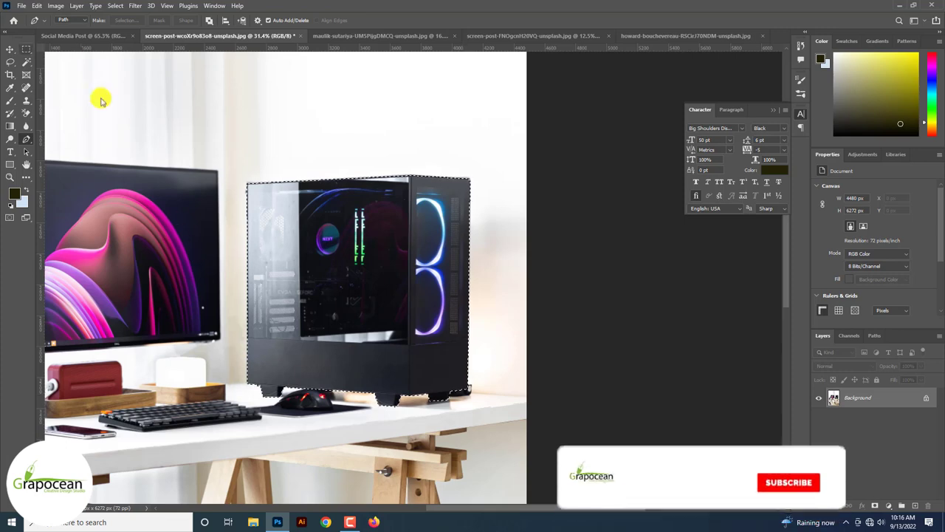
{"action": "left_click", "coordinate": [69, 37]}
{"action": "key", "text": "ctrl+v"}
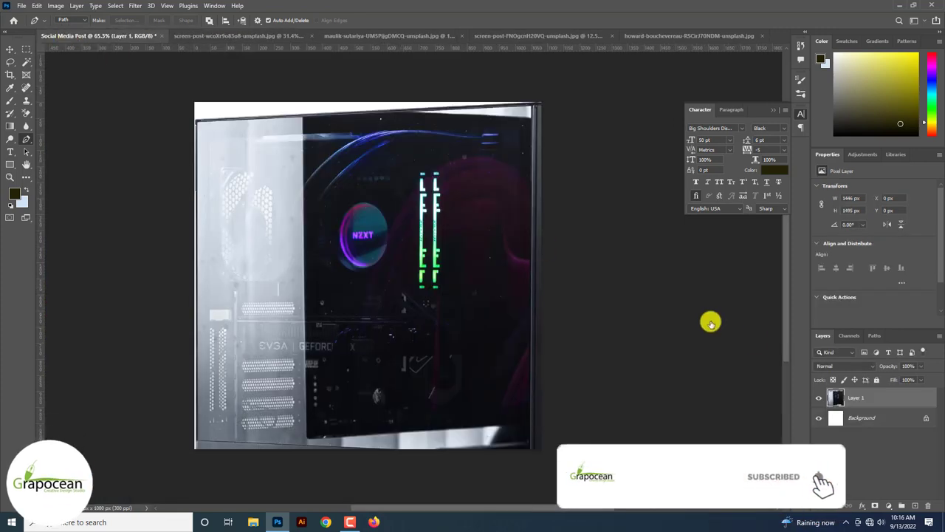
{"action": "right_click", "coordinate": [889, 399]}
{"action": "left_click", "coordinate": [791, 232]}
Scale the PC case layer down to about 405 × 419 px and move it up onto the canvas
{"action": "key", "text": "ctrl+t"}
{"action": "key", "text": "ctrl+0"}
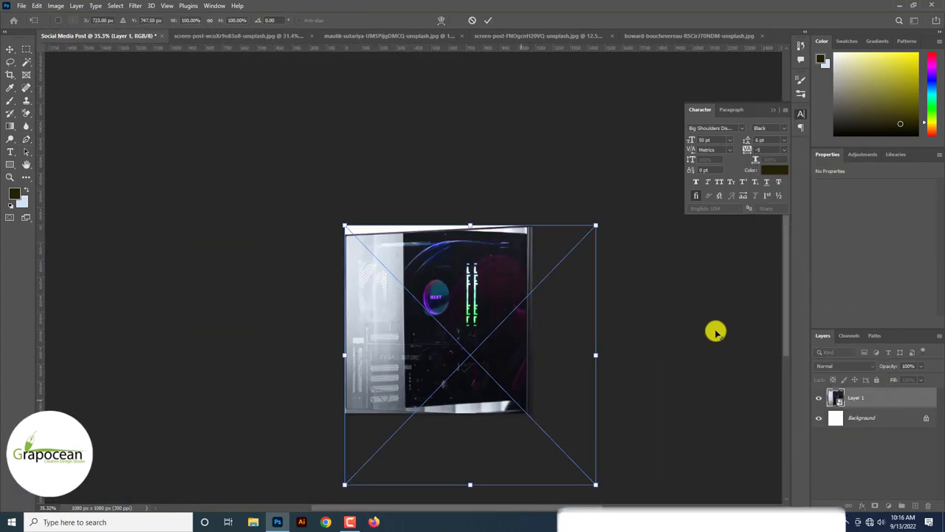
{"action": "left_click_drag", "start_coordinate": [597, 484], "coordinate": [462, 445]}
{"action": "scroll", "coordinate": [470, 406], "scroll_direction": "up", "scroll_amount": 3}
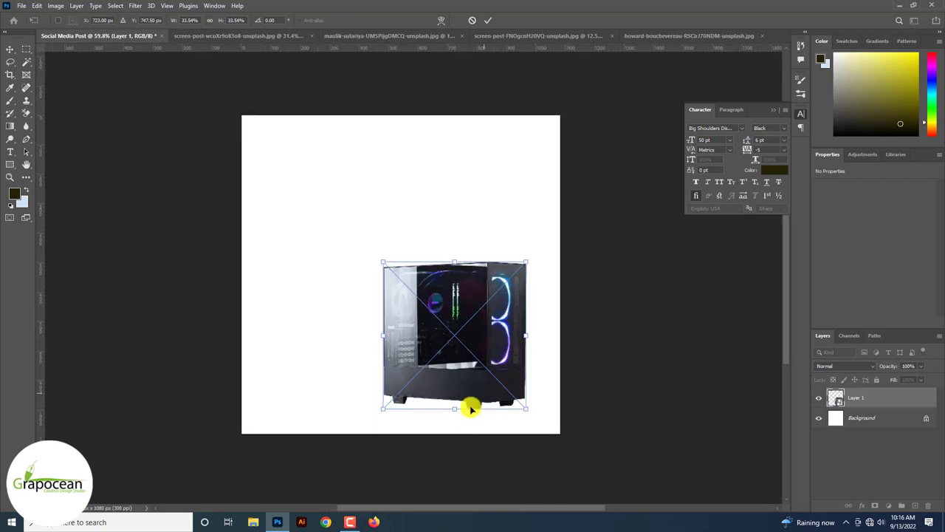
{"action": "left_click_drag", "start_coordinate": [471, 407], "coordinate": [455, 318]}
{"action": "left_click_drag", "start_coordinate": [504, 335], "coordinate": [490, 332]}
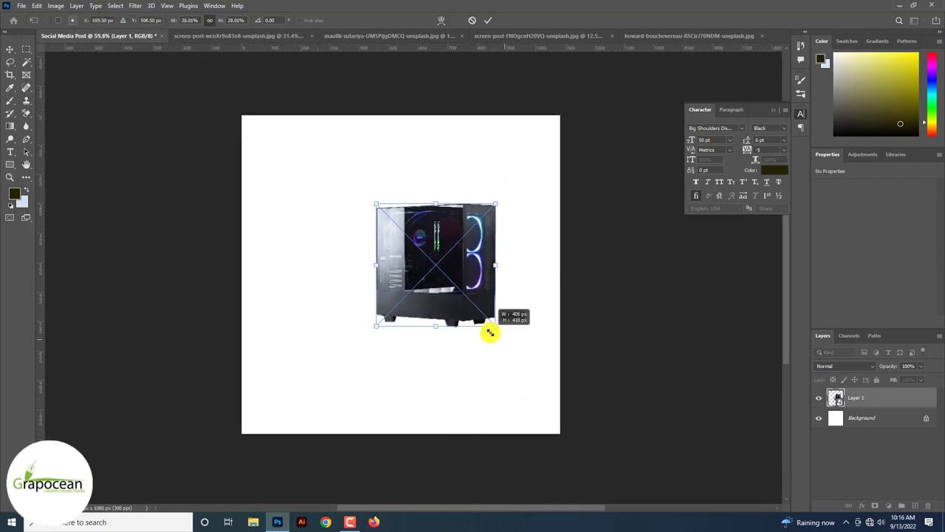
{"action": "left_click", "coordinate": [491, 23]}
{"action": "key", "text": "p"}
{"action": "scroll", "coordinate": [672, 88], "scroll_direction": "up", "scroll_amount": 1}
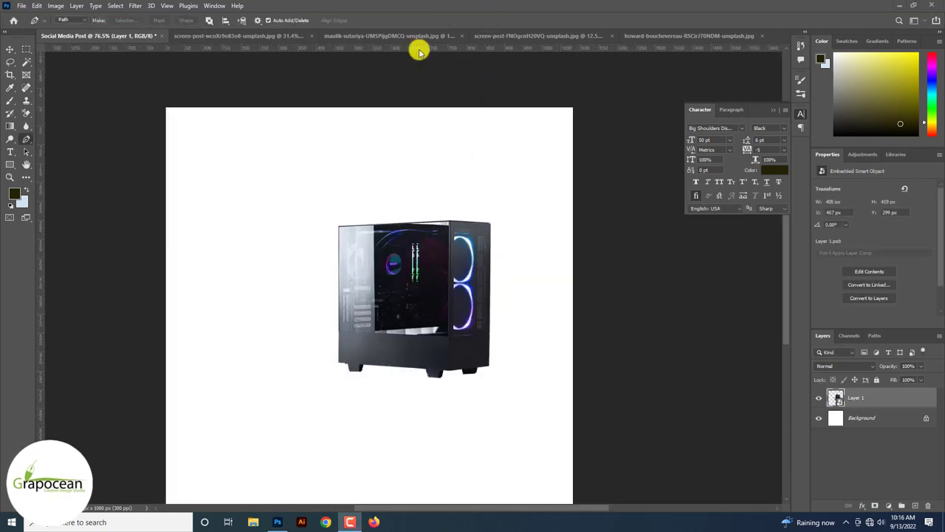
Back in the desk photo, trace a Pen path up the monitor's left edge
{"action": "left_click", "coordinate": [254, 37]}
{"action": "key", "text": "ctrl+plus"}
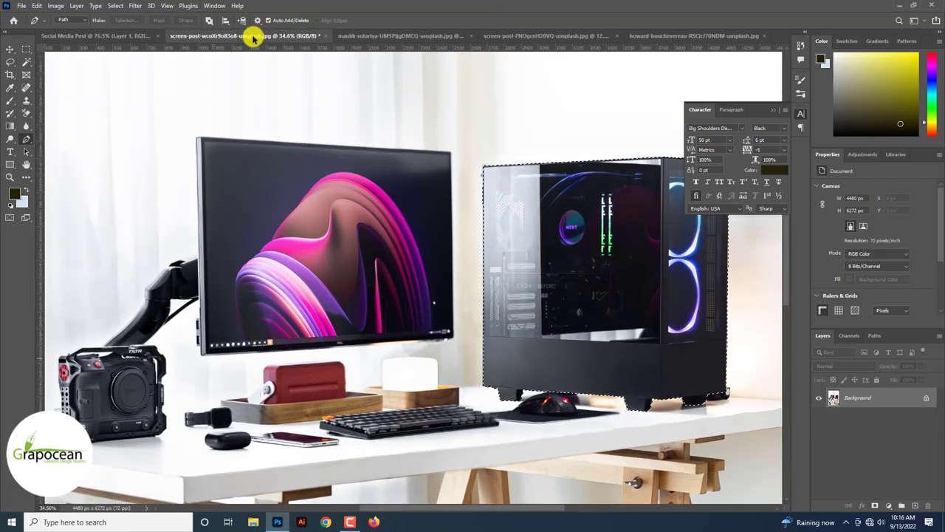
{"action": "key", "text": "ctrl+plus"}
{"action": "key", "text": "ctrl+plus"}
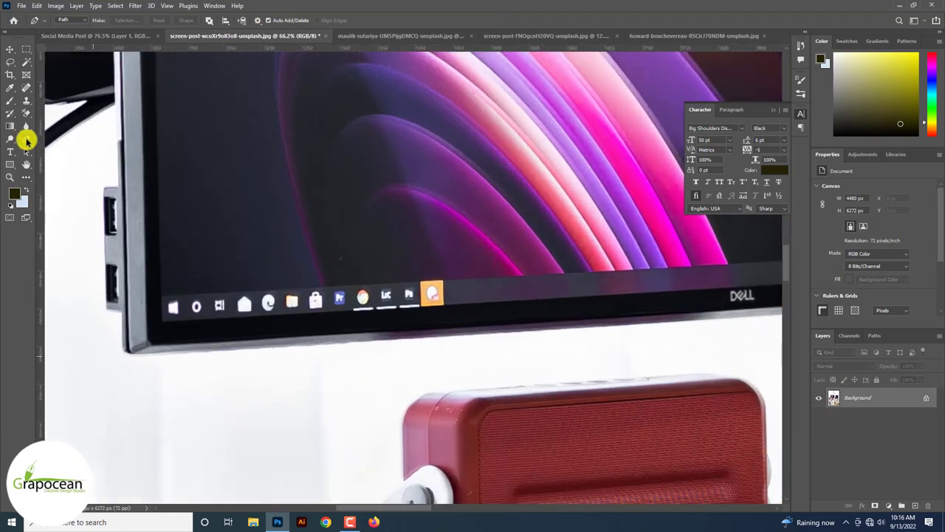
{"action": "key", "text": "ctrl+minus"}
{"action": "key", "text": "ctrl+plus"}
{"action": "key", "text": "ctrl+minus"}
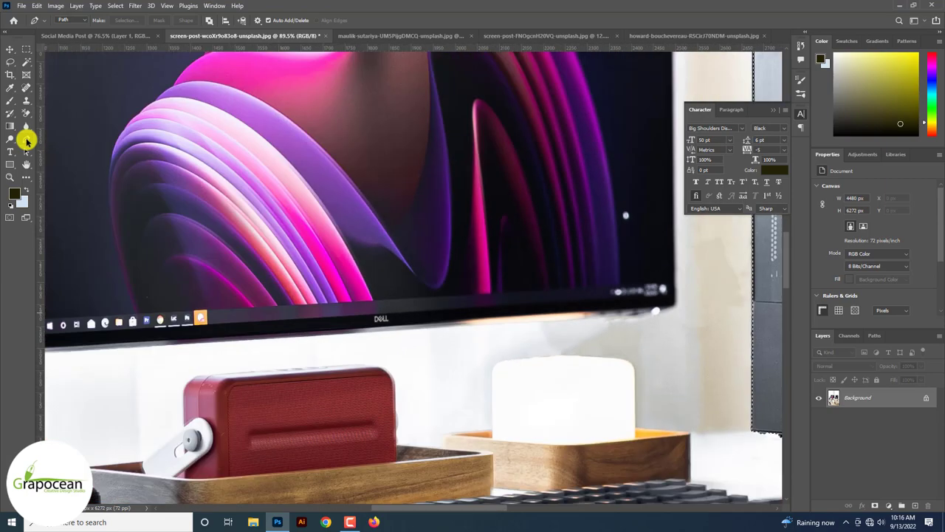
{"action": "scroll", "coordinate": [622, 290], "scroll_direction": "up", "scroll_amount": 3}
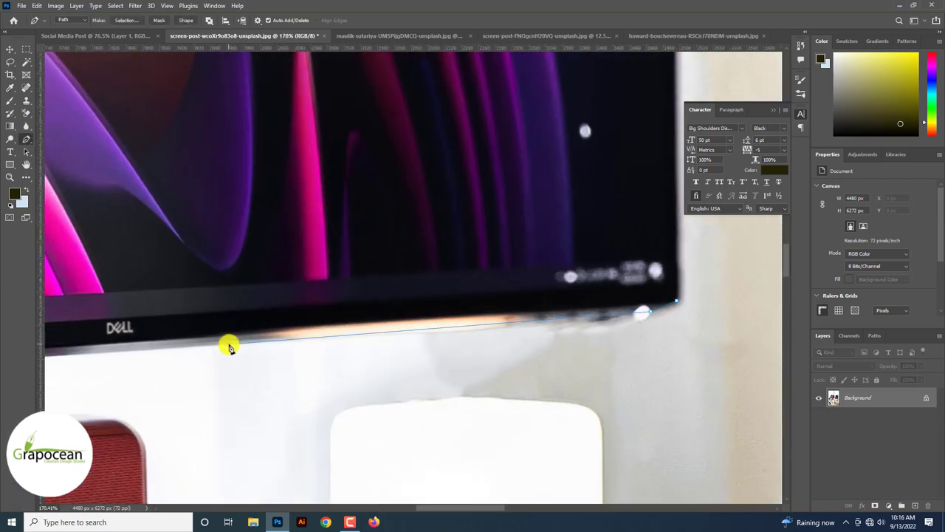
{"action": "scroll", "coordinate": [226, 341], "scroll_direction": "left", "scroll_amount": 5}
{"action": "scroll", "coordinate": [106, 369], "scroll_direction": "up", "scroll_amount": 3}
{"action": "scroll", "coordinate": [93, 333], "scroll_direction": "up", "scroll_amount": 3}
{"action": "scroll", "coordinate": [83, 367], "scroll_direction": "left", "scroll_amount": 2}
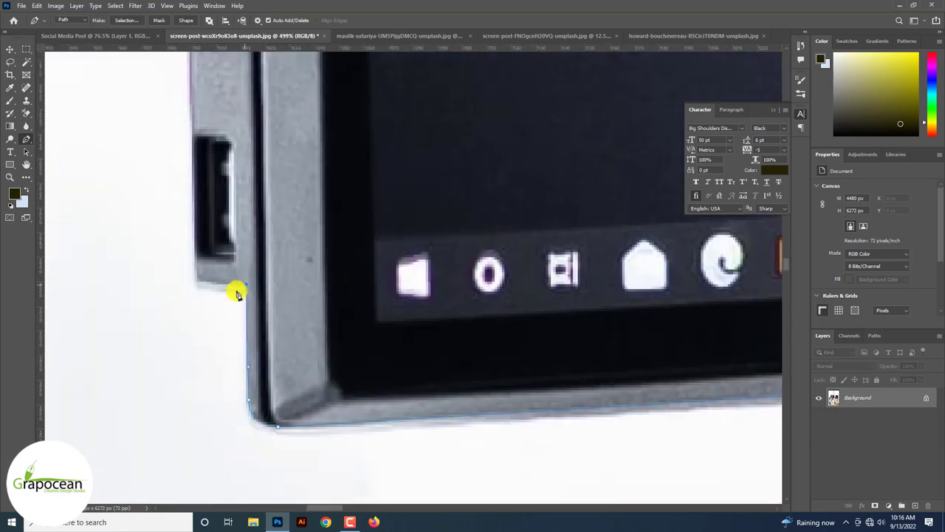
{"action": "scroll", "coordinate": [238, 291], "scroll_direction": "up", "scroll_amount": 5}
{"action": "scroll", "coordinate": [466, 287], "scroll_direction": "up", "scroll_amount": 1}
{"action": "left_click_drag", "start_coordinate": [509, 389], "coordinate": [507, 397]}
{"action": "left_click", "coordinate": [500, 260]}
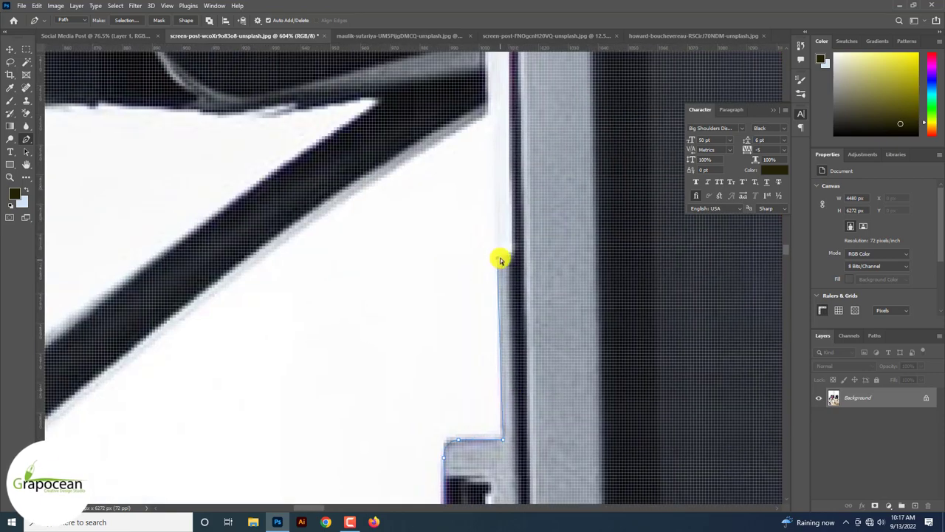
Curve around the monitor's top-left corner, run along the top edge, and close at the lower-right corner
{"action": "scroll", "coordinate": [519, 258], "scroll_direction": "down", "scroll_amount": 3}
{"action": "scroll", "coordinate": [481, 445], "scroll_direction": "down", "scroll_amount": 2}
{"action": "scroll", "coordinate": [468, 101], "scroll_direction": "up", "scroll_amount": 4}
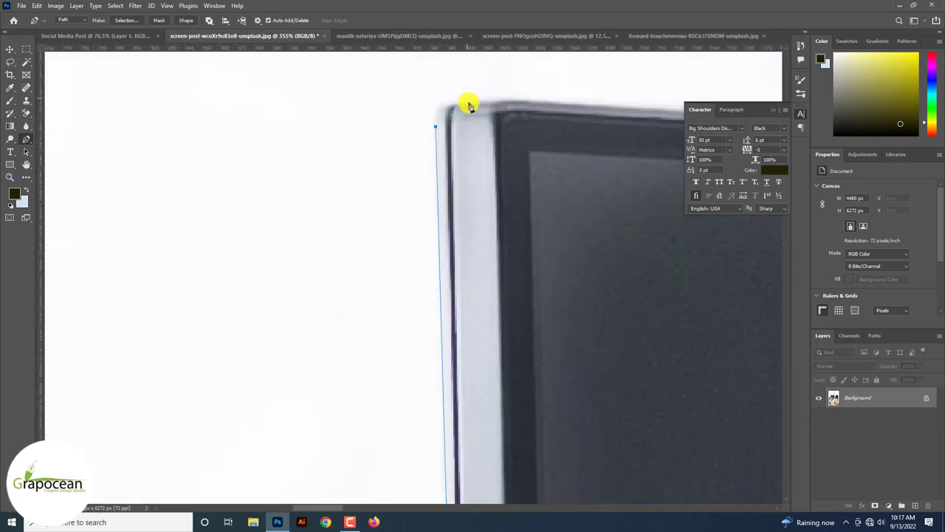
{"action": "left_click_drag", "start_coordinate": [454, 96], "coordinate": [486, 96]}
{"action": "scroll", "coordinate": [399, 148], "scroll_direction": "up", "scroll_amount": 2}
{"action": "scroll", "coordinate": [443, 206], "scroll_direction": "right", "scroll_amount": 3}
{"action": "scroll", "coordinate": [566, 211], "scroll_direction": "up", "scroll_amount": 1}
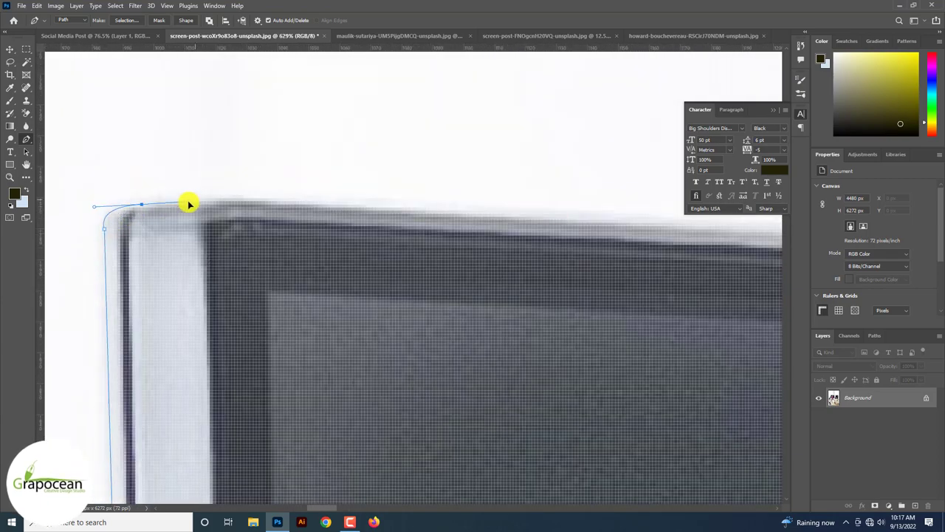
{"action": "scroll", "coordinate": [141, 208], "scroll_direction": "down", "scroll_amount": 3}
{"action": "scroll", "coordinate": [443, 424], "scroll_direction": "right", "scroll_amount": 5}
{"action": "scroll", "coordinate": [595, 403], "scroll_direction": "up", "scroll_amount": 2}
{"action": "left_click", "coordinate": [587, 382]}
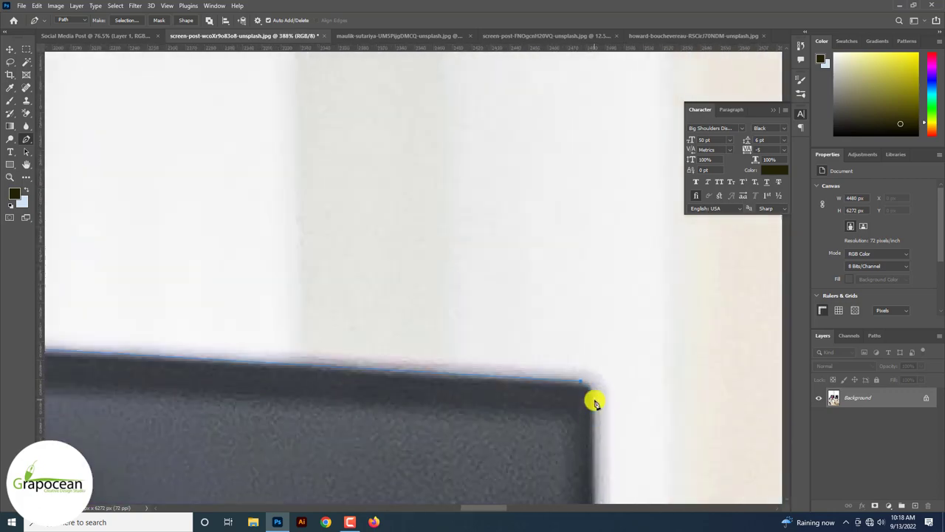
{"action": "scroll", "coordinate": [595, 421], "scroll_direction": "down", "scroll_amount": 3}
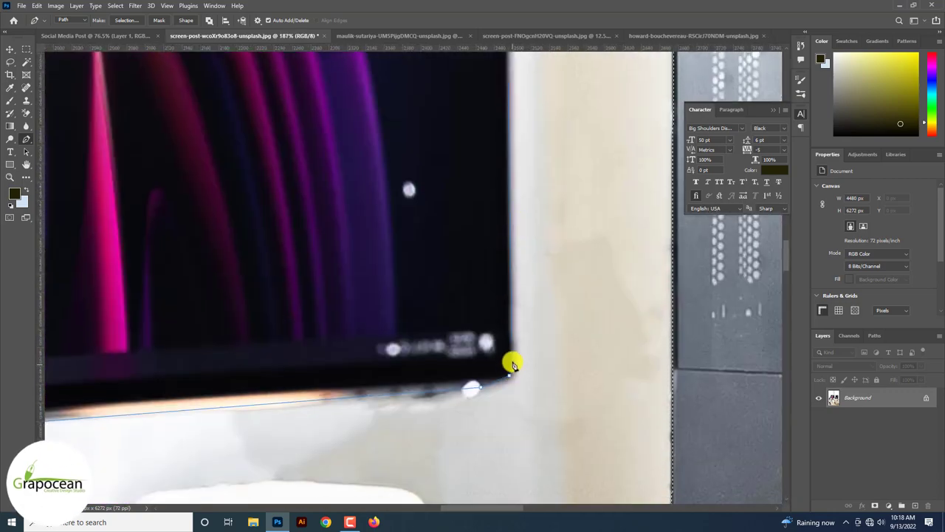
{"action": "scroll", "coordinate": [513, 364], "scroll_direction": "up", "scroll_amount": 2}
{"action": "left_click", "coordinate": [503, 383]}
{"action": "scroll", "coordinate": [503, 384], "scroll_direction": "down", "scroll_amount": 6}
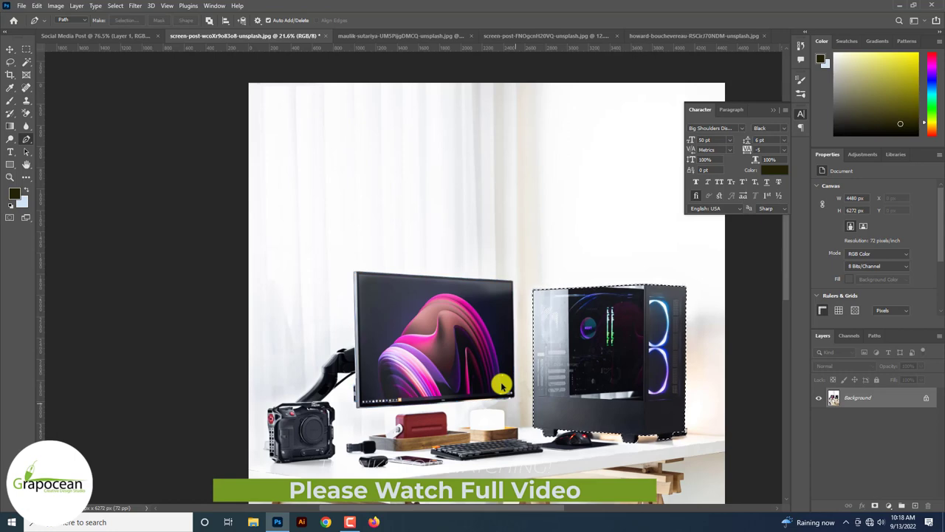
Paste the monitor selection into Social Media Post as a smart-object layer
{"action": "key", "text": "ctrl+Return"}
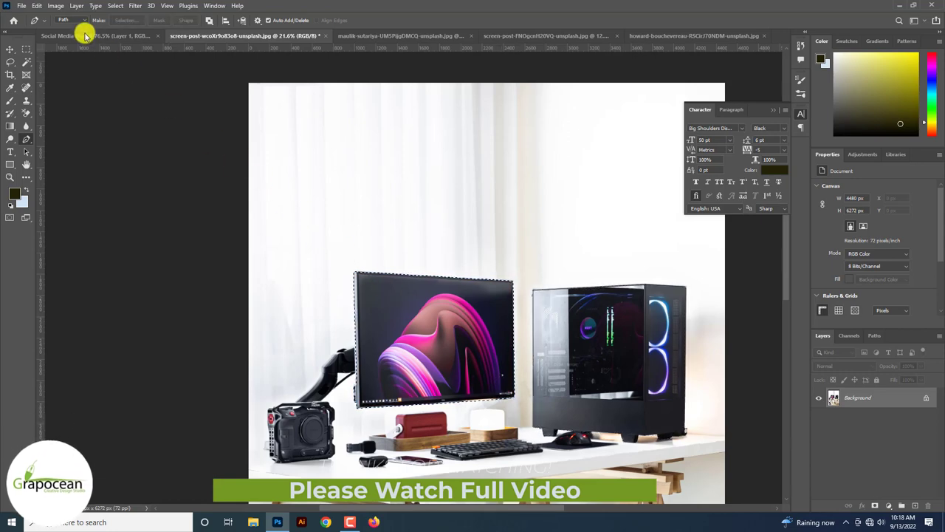
{"action": "left_click", "coordinate": [85, 36]}
{"action": "key", "text": "ctrl+v"}
{"action": "right_click", "coordinate": [902, 398]}
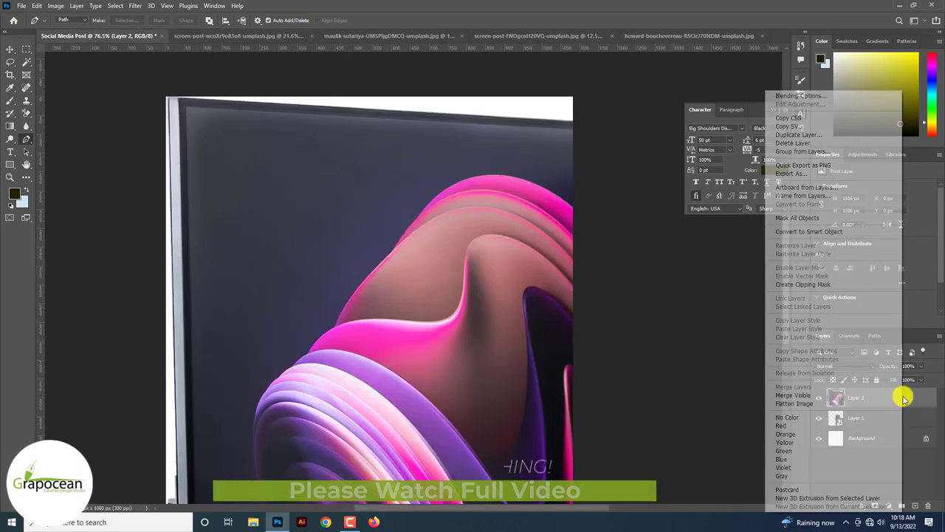
{"action": "left_click", "coordinate": [823, 232]}
Scale the monitor down over the PC case front, then shift both layers left
{"action": "key", "text": "ctrl+t"}
{"action": "scroll", "coordinate": [760, 280], "scroll_direction": "down", "scroll_amount": 2}
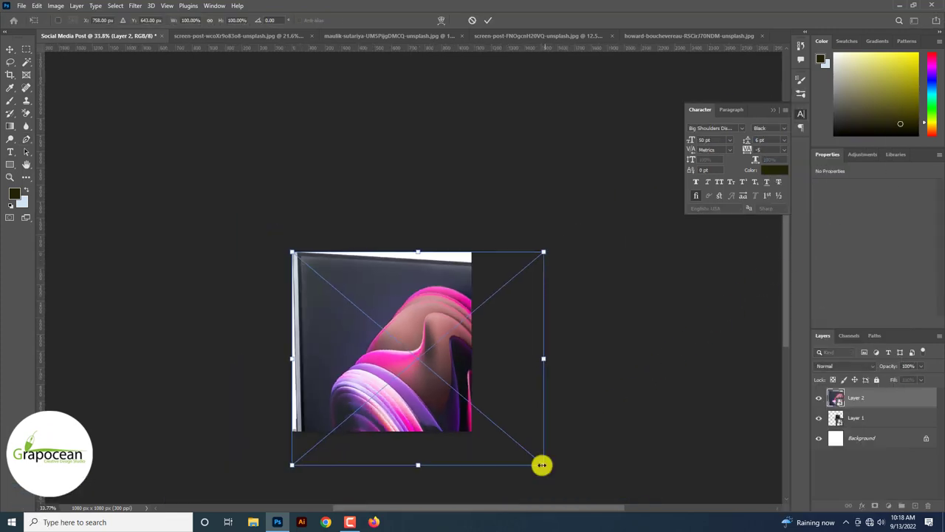
{"action": "left_click_drag", "start_coordinate": [542, 465], "coordinate": [392, 452]}
{"action": "scroll", "coordinate": [416, 173], "scroll_direction": "up", "scroll_amount": 2}
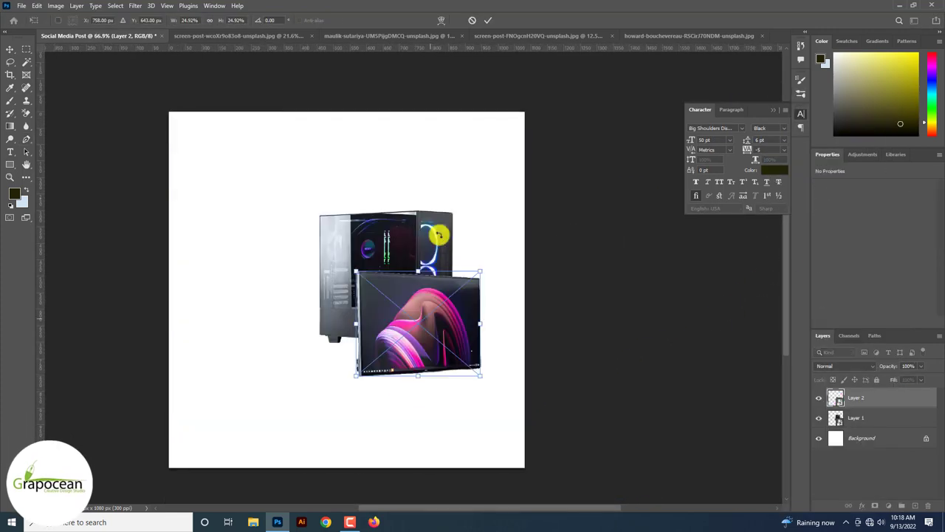
{"action": "left_click", "coordinate": [488, 20]}
{"action": "key", "text": "p"}
{"action": "scroll", "coordinate": [397, 224], "scroll_direction": "up", "scroll_amount": 1}
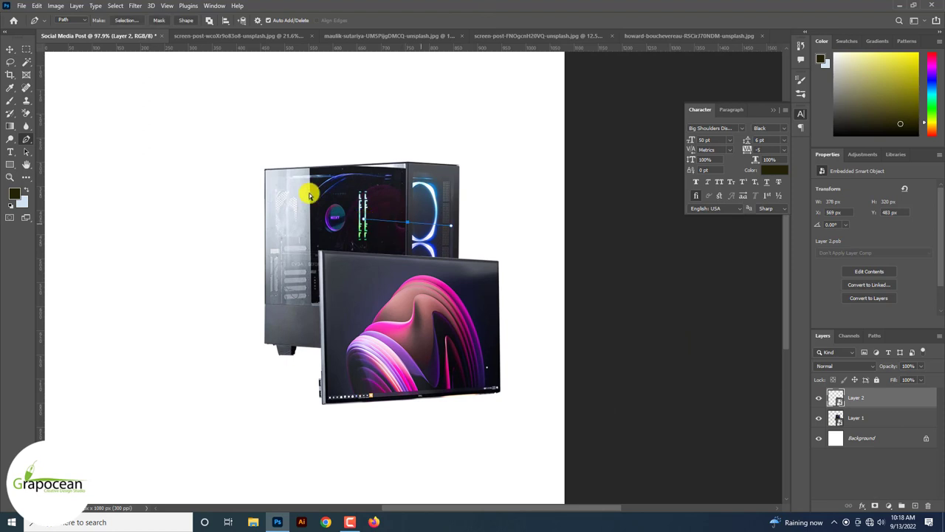
{"action": "left_click", "coordinate": [10, 49]}
{"action": "left_click_drag", "start_coordinate": [365, 185], "coordinate": [293, 186]}
{"action": "left_click_drag", "start_coordinate": [395, 336], "coordinate": [340, 329]}
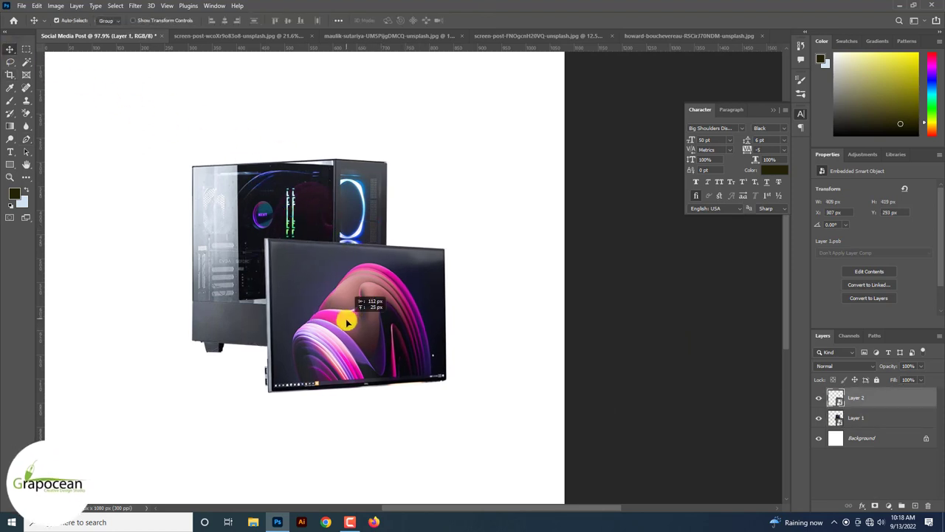
In the headphone photo, curve the Pen path along the earcup's lower edge
{"action": "scroll", "coordinate": [409, 314], "scroll_direction": "down", "scroll_amount": 2}
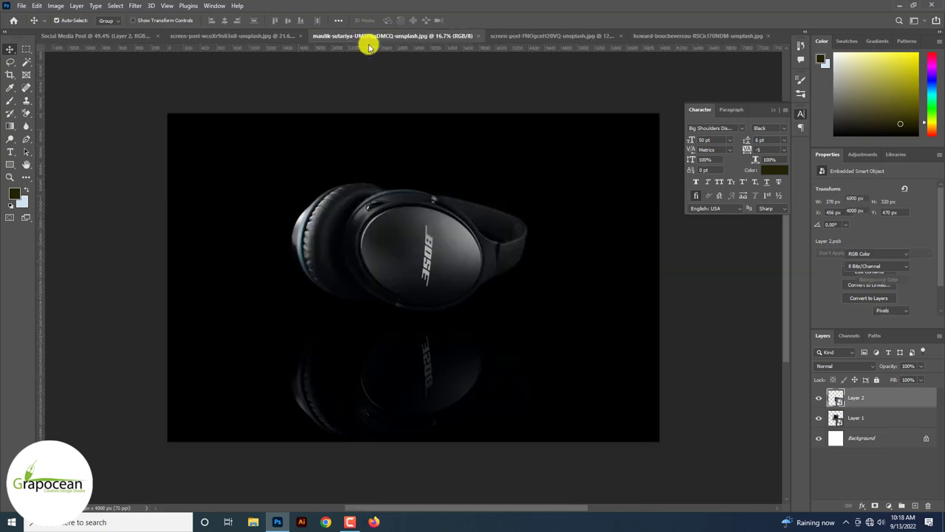
{"action": "key", "text": "ctrl+0"}
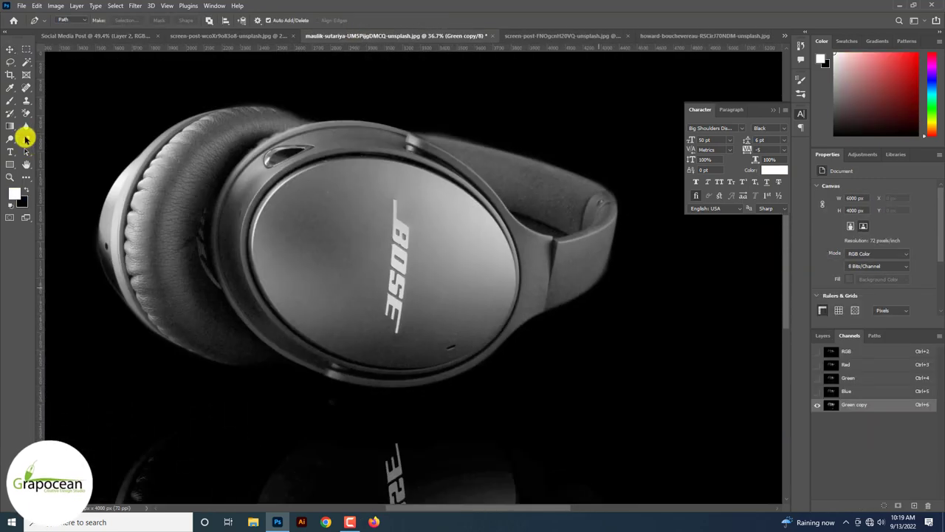
{"action": "scroll", "coordinate": [222, 205], "scroll_direction": "up", "scroll_amount": 3}
{"action": "scroll", "coordinate": [649, 297], "scroll_direction": "up", "scroll_amount": 3}
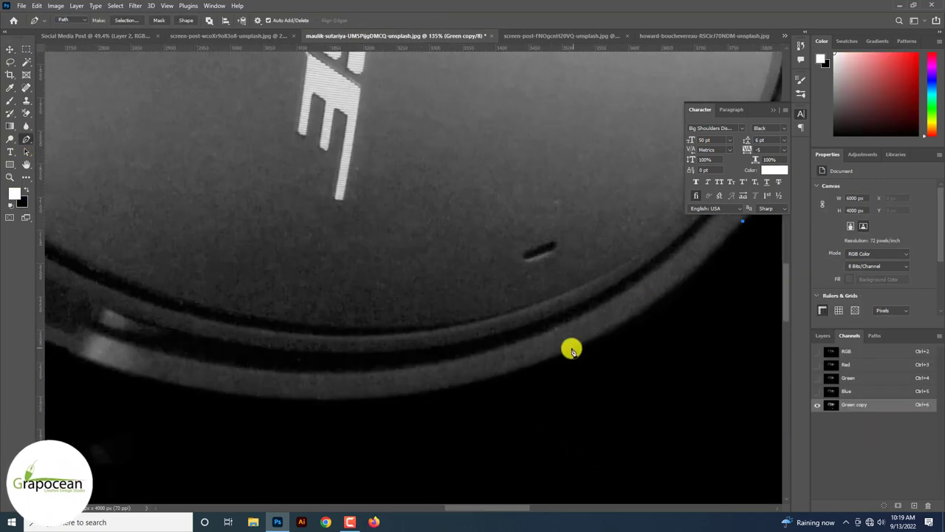
{"action": "scroll", "coordinate": [365, 398], "scroll_direction": "down", "scroll_amount": 3}
{"action": "scroll", "coordinate": [258, 270], "scroll_direction": "down", "scroll_amount": 2}
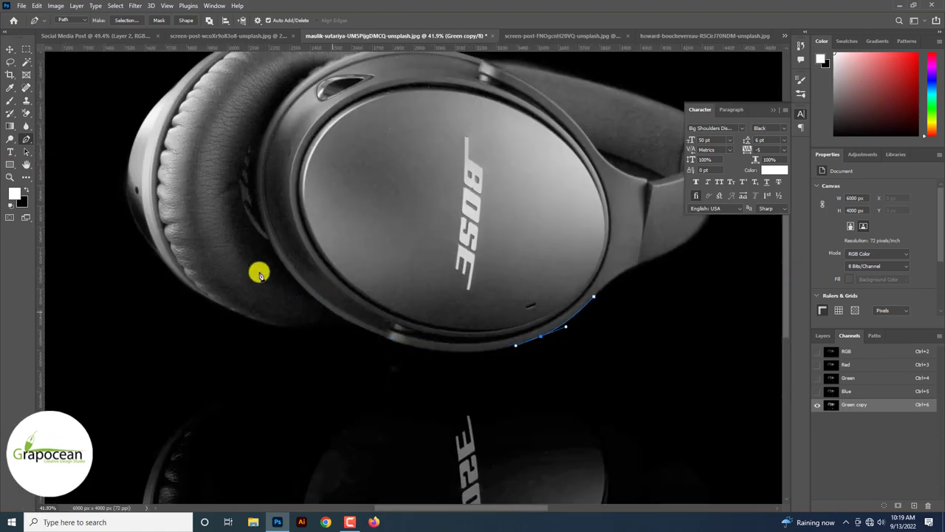
{"action": "scroll", "coordinate": [243, 253], "scroll_direction": "up", "scroll_amount": 4}
{"action": "scroll", "coordinate": [487, 377], "scroll_direction": "up", "scroll_amount": 2}
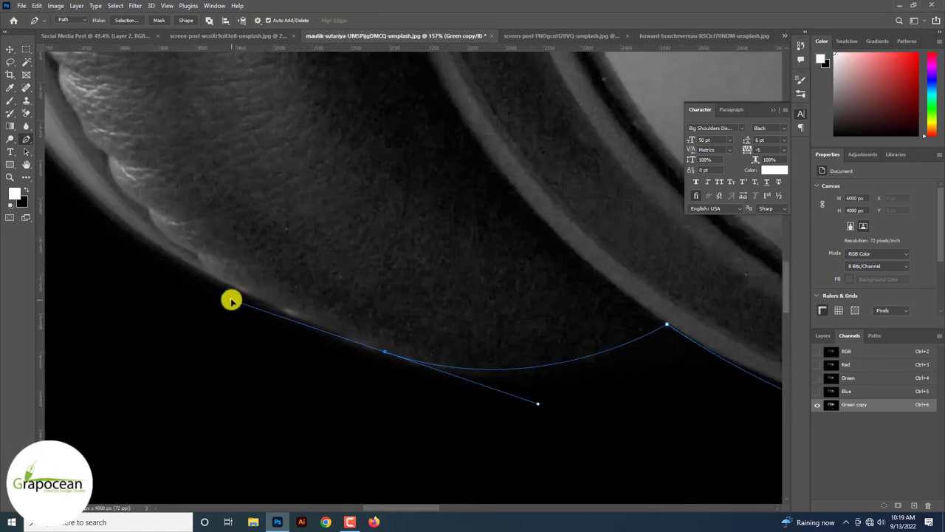
{"action": "scroll", "coordinate": [670, 321], "scroll_direction": "down", "scroll_amount": 2}
{"action": "left_click_drag", "start_coordinate": [643, 333], "coordinate": [626, 374]}
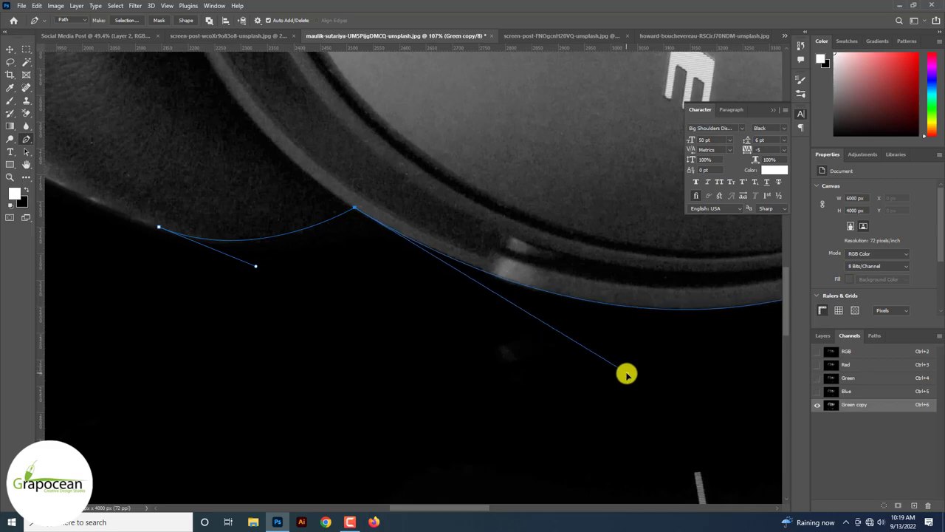
Extend the path with curved points over the cushion top and along the headband's top edge
{"action": "scroll", "coordinate": [626, 374], "scroll_direction": "up", "scroll_amount": 3}
{"action": "scroll", "coordinate": [502, 280], "scroll_direction": "up", "scroll_amount": 1}
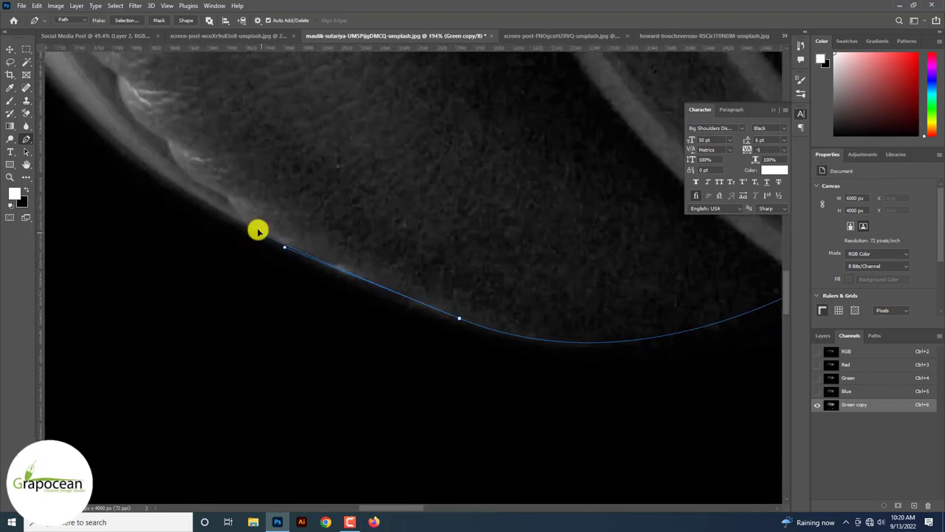
{"action": "scroll", "coordinate": [327, 377], "scroll_direction": "up", "scroll_amount": 2}
{"action": "scroll", "coordinate": [200, 158], "scroll_direction": "down", "scroll_amount": 2}
{"action": "scroll", "coordinate": [354, 308], "scroll_direction": "up", "scroll_amount": 2}
{"action": "left_click_drag", "start_coordinate": [355, 308], "coordinate": [360, 401]}
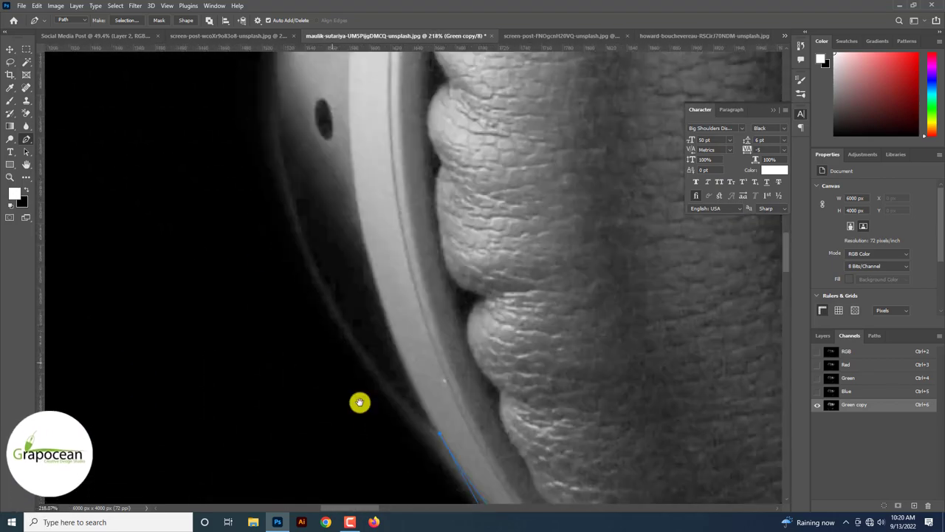
{"action": "mouse_move", "coordinate": [314, 91]}
{"action": "left_mouse_down"}
{"action": "mouse_move", "coordinate": [407, 386]}
{"action": "mouse_move", "coordinate": [419, 460]}
{"action": "left_mouse_up"}
{"action": "scroll", "coordinate": [414, 256], "scroll_direction": "down", "scroll_amount": 3}
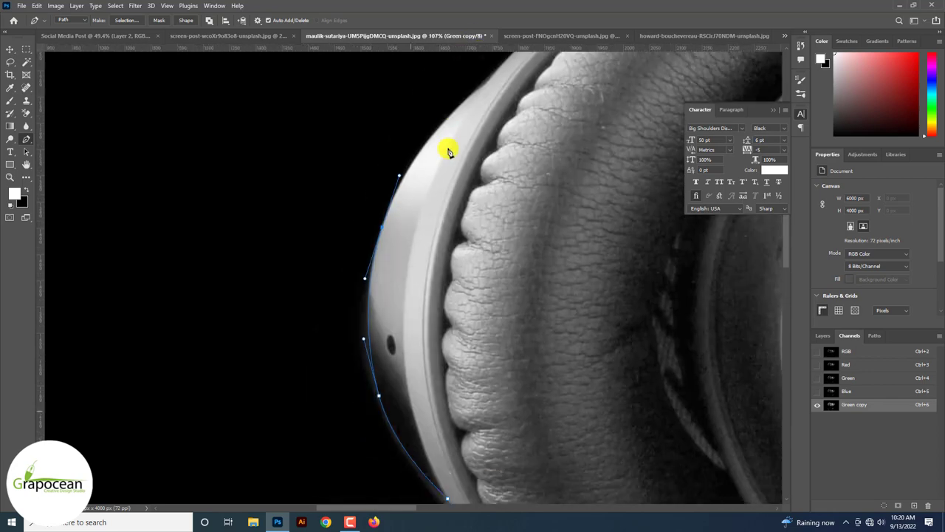
{"action": "scroll", "coordinate": [399, 148], "scroll_direction": "down", "scroll_amount": 2}
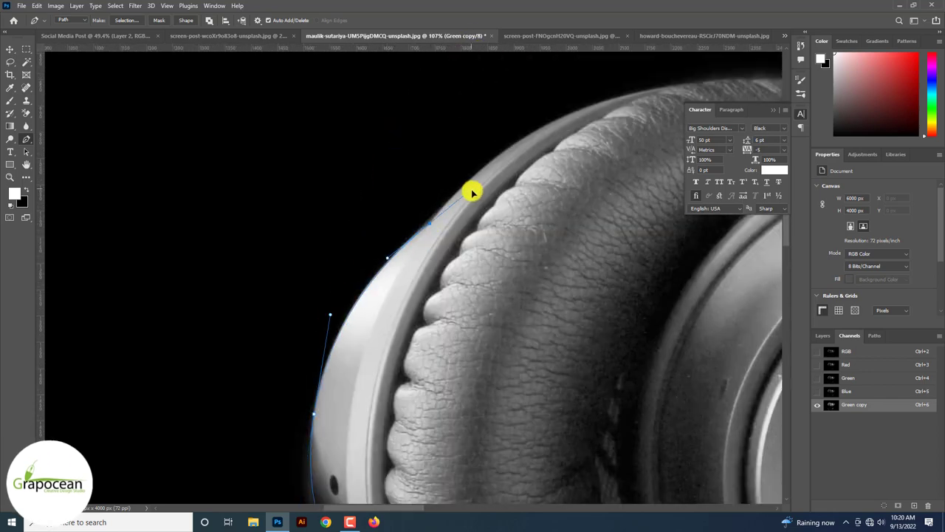
{"action": "scroll", "coordinate": [238, 427], "scroll_direction": "up", "scroll_amount": 3}
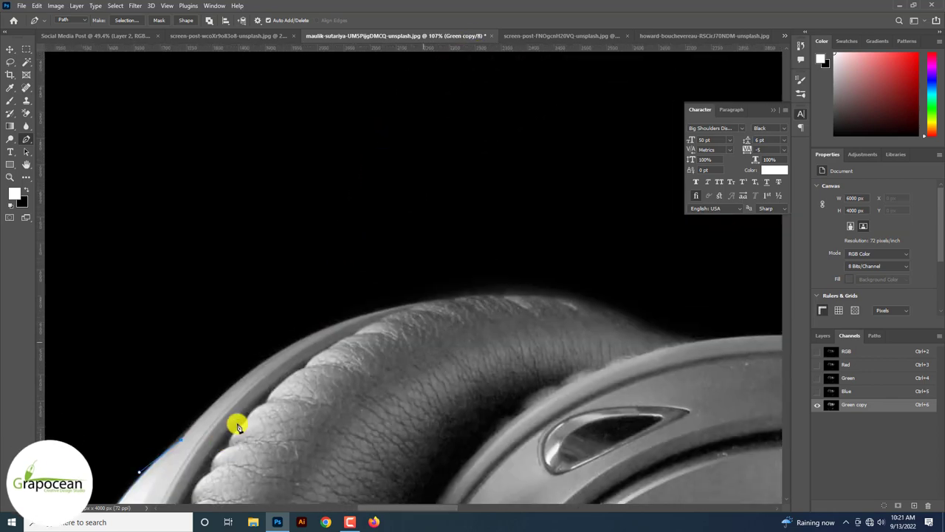
{"action": "left_click_drag", "start_coordinate": [238, 427], "coordinate": [309, 330]}
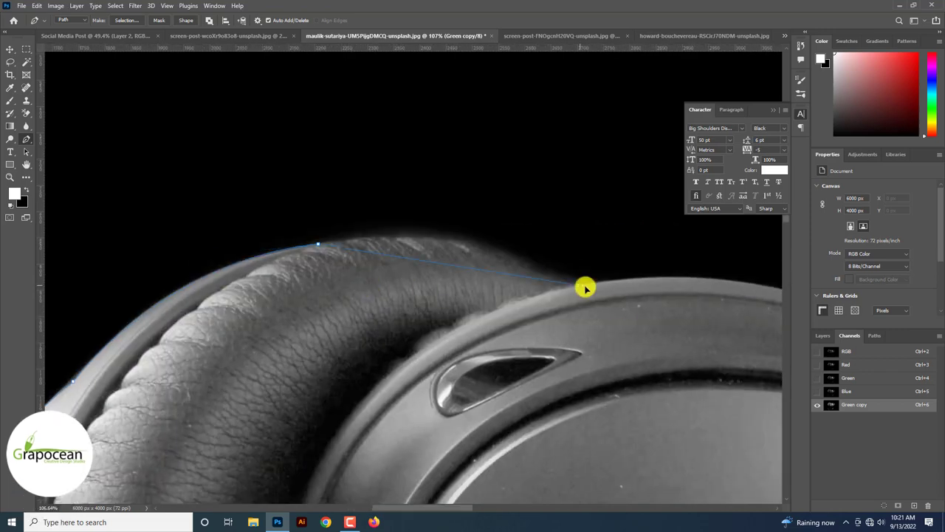
{"action": "left_click_drag", "start_coordinate": [618, 308], "coordinate": [694, 395]}
{"action": "left_click_drag", "start_coordinate": [599, 405], "coordinate": [602, 450]}
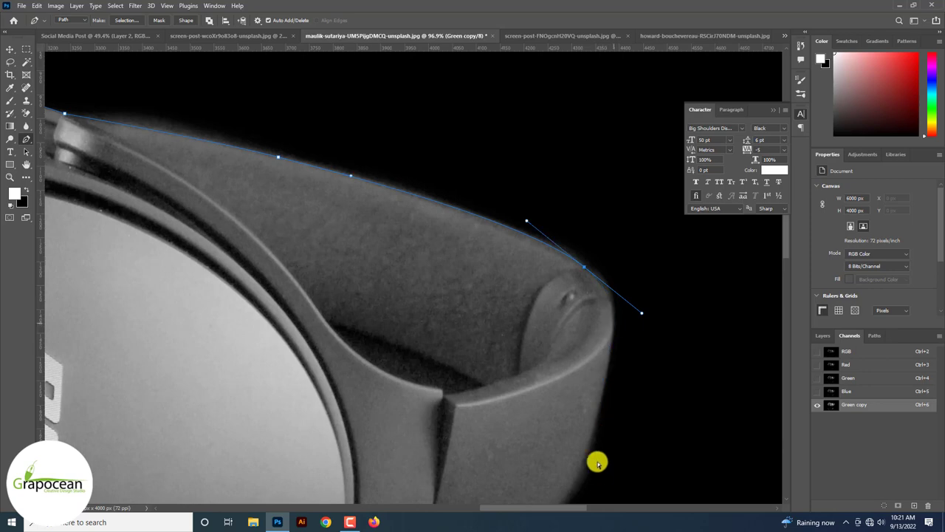
Reshape the path around the headband's end and add points along the inner gap
{"action": "left_click_drag", "start_coordinate": [633, 304], "coordinate": [575, 256]}
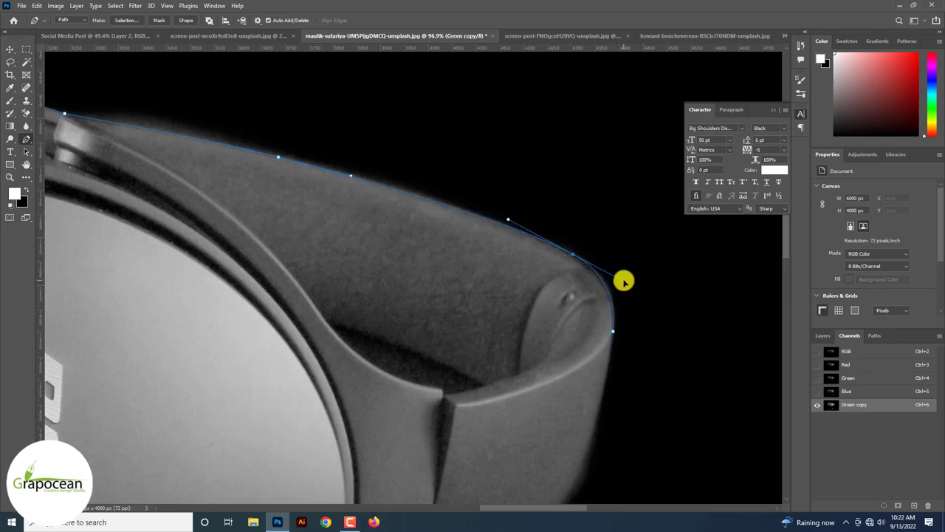
{"action": "scroll", "coordinate": [559, 464], "scroll_direction": "down", "scroll_amount": 5}
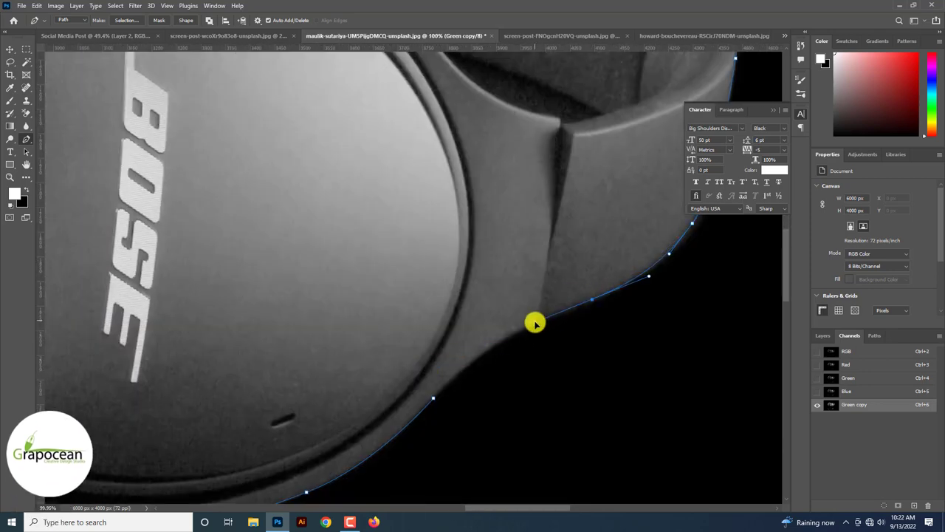
{"action": "scroll", "coordinate": [395, 205], "scroll_direction": "up", "scroll_amount": 5}
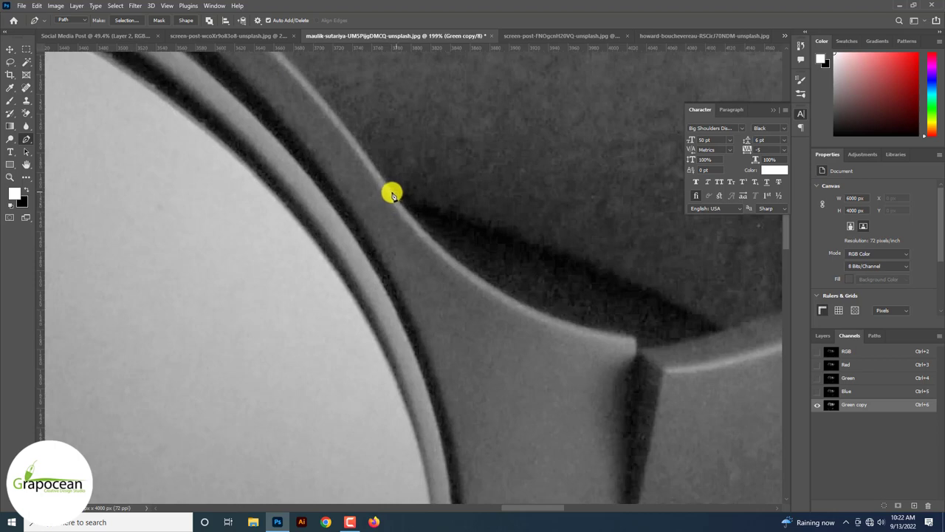
{"action": "left_click", "coordinate": [392, 195]}
{"action": "left_click", "coordinate": [612, 262]}
{"action": "left_click", "coordinate": [724, 330]}
Curve the path along the band's inner edge and close it at the starting anchor
{"action": "scroll", "coordinate": [771, 399], "scroll_direction": "right", "scroll_amount": 2}
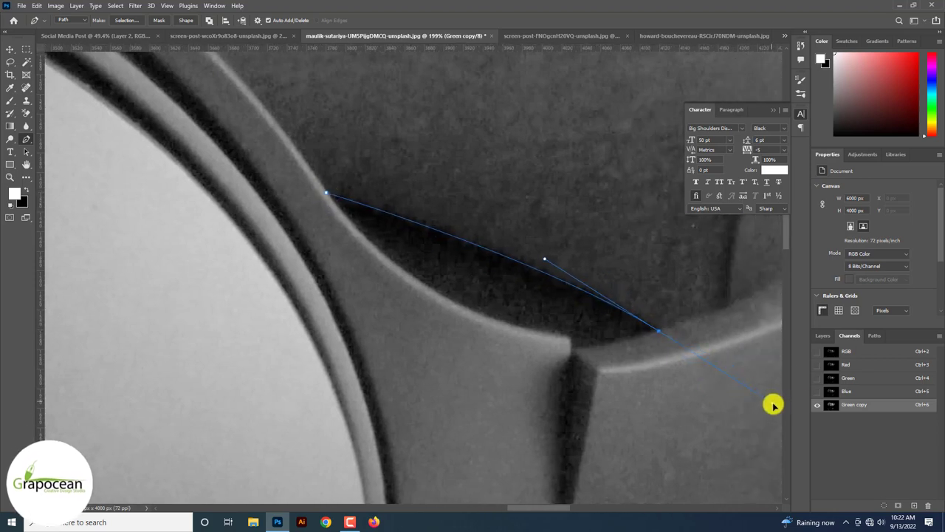
{"action": "scroll", "coordinate": [660, 332], "scroll_direction": "up", "scroll_amount": 2}
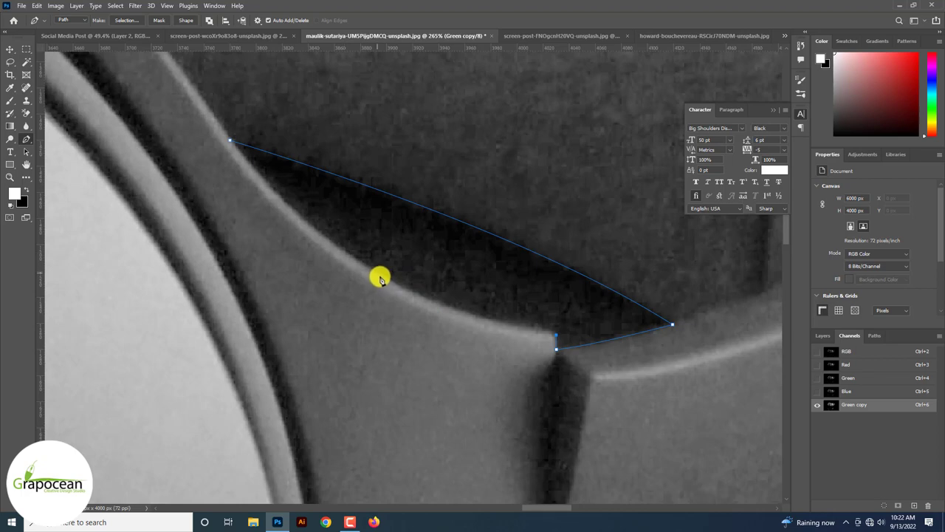
{"action": "left_click_drag", "start_coordinate": [318, 235], "coordinate": [309, 230]}
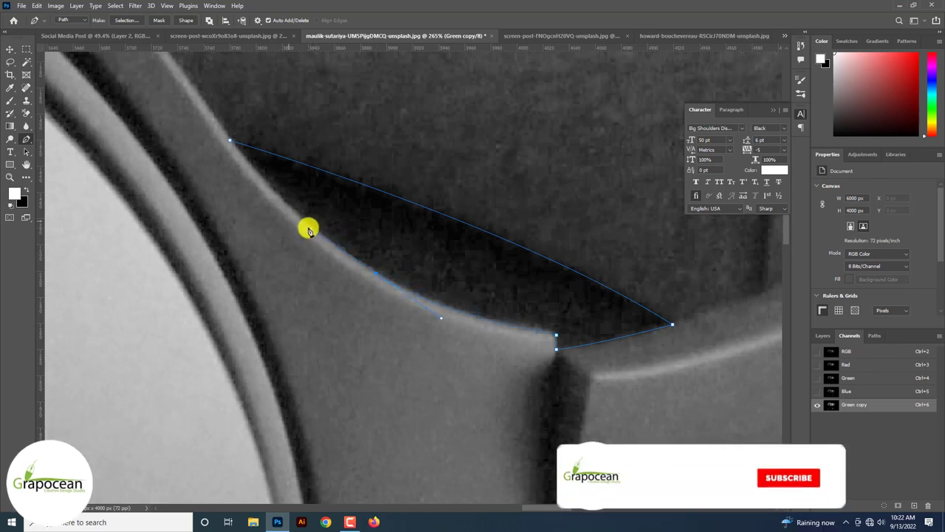
{"action": "left_click", "coordinate": [230, 142]}
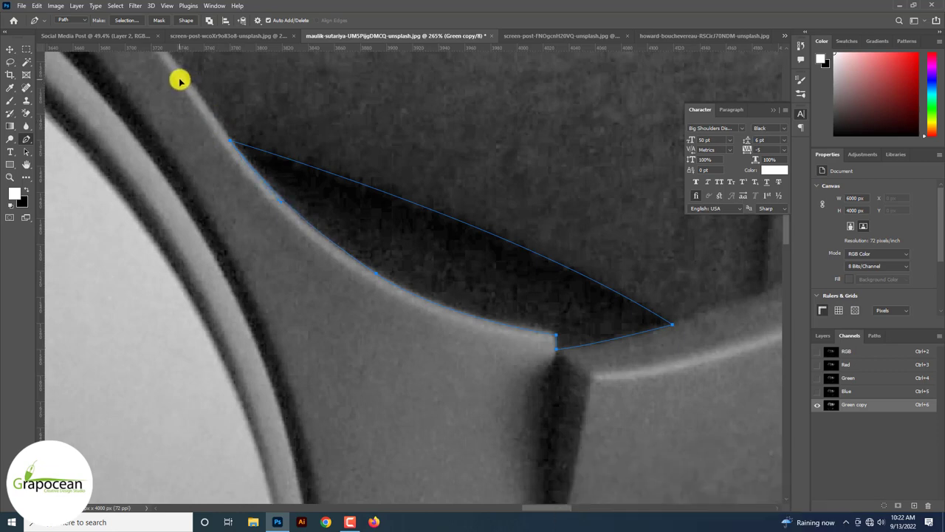
{"action": "key", "text": "ctrl+minus"}
{"action": "key", "text": "ctrl+minus"}
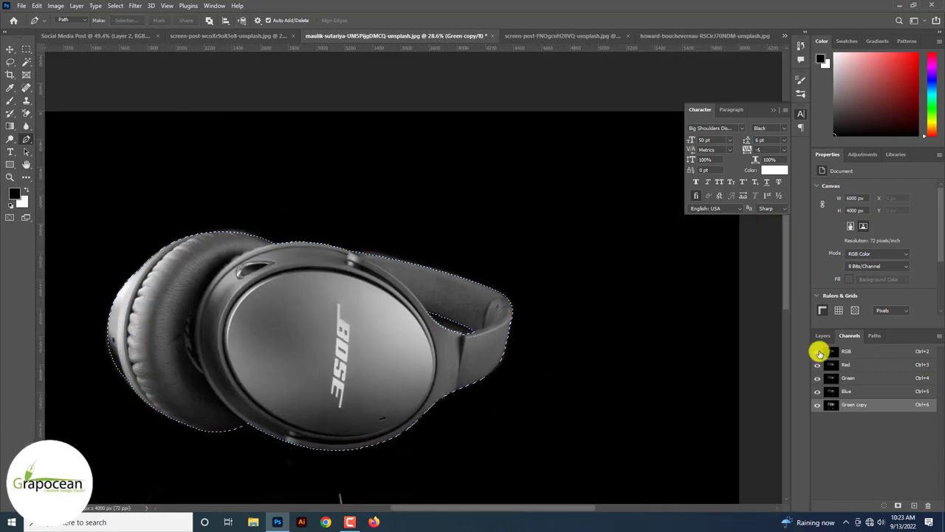
Restore the RGB channels, mask the headphones, and drag them onto the social media post
{"action": "left_click", "coordinate": [817, 352]}
{"action": "left_click", "coordinate": [817, 405]}
{"action": "left_click", "coordinate": [818, 337]}
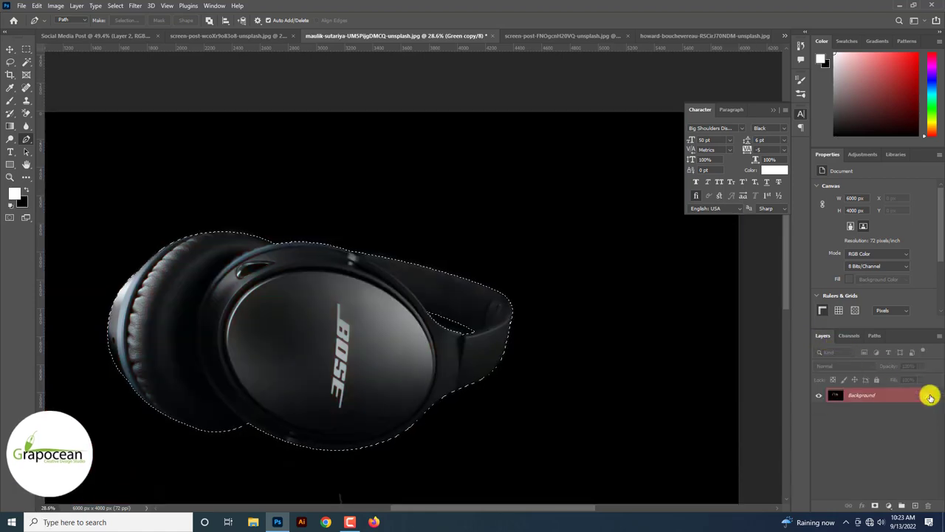
{"action": "left_click", "coordinate": [875, 505]}
{"action": "key", "text": "ctrl+minus"}
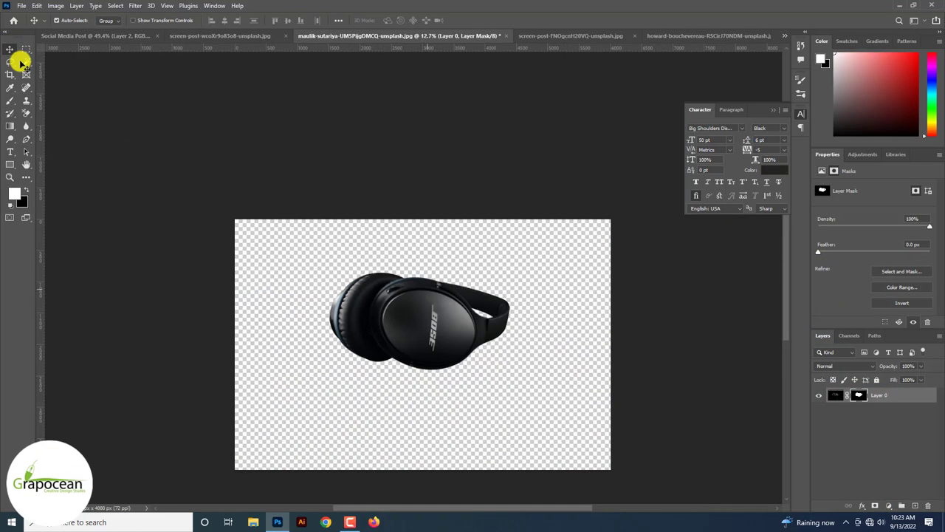
{"action": "mouse_move", "coordinate": [418, 348]}
{"action": "left_mouse_down"}
{"action": "mouse_move", "coordinate": [111, 31]}
{"action": "mouse_move", "coordinate": [295, 322]}
{"action": "left_mouse_up"}
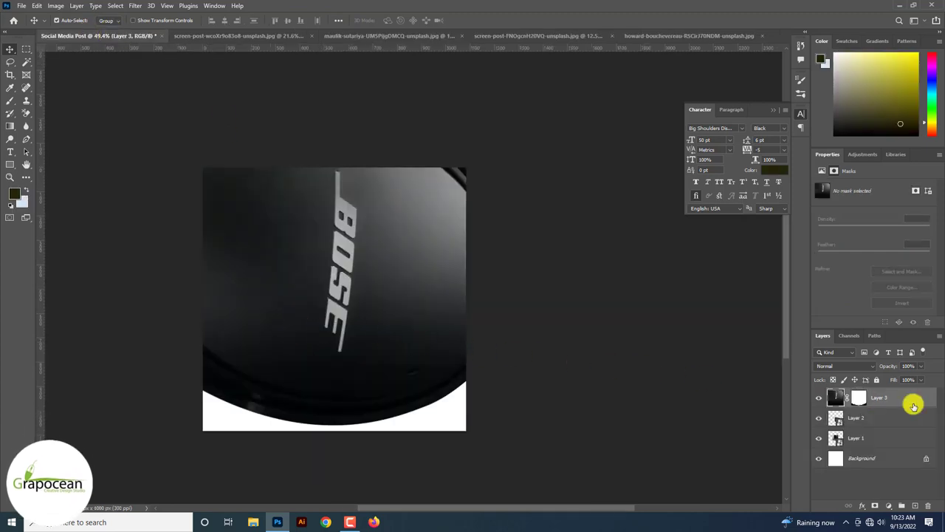
Convert the headphones to a Smart Object and scale them to 287 × 155 px beside the monitor
{"action": "right_click", "coordinate": [913, 405]}
{"action": "left_click", "coordinate": [823, 231]}
{"action": "key", "text": "ctrl+t"}
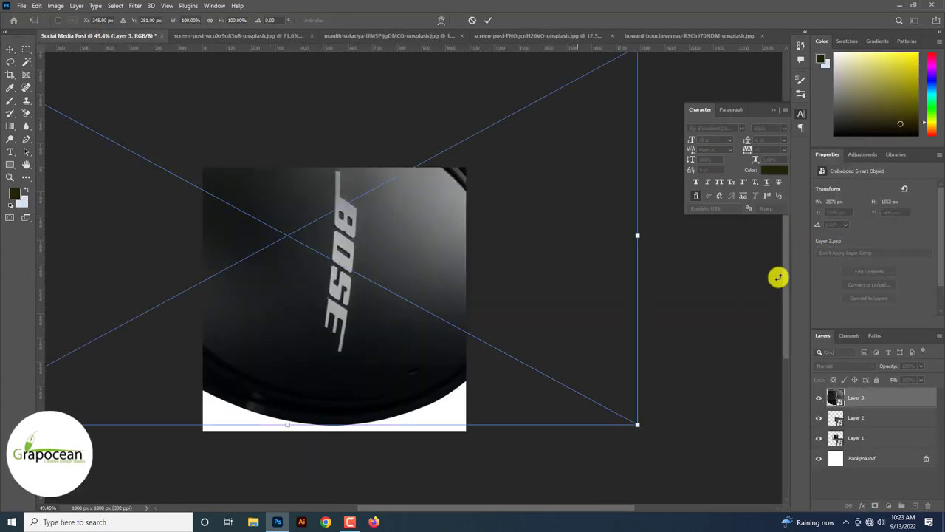
{"action": "left_click_drag", "start_coordinate": [637, 424], "coordinate": [301, 369]}
{"action": "key", "text": "ctrl+0"}
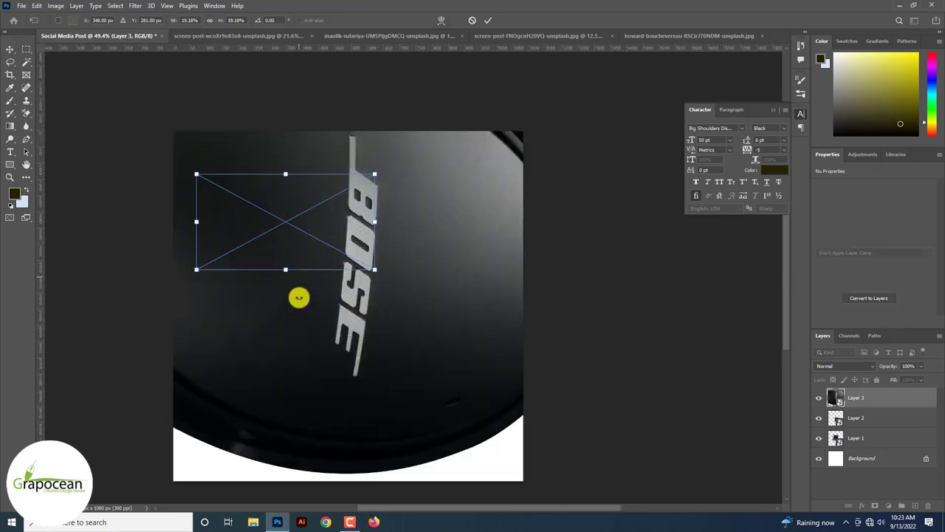
{"action": "left_click_drag", "start_coordinate": [312, 297], "coordinate": [344, 401]}
{"action": "left_click_drag", "start_coordinate": [415, 430], "coordinate": [361, 410]}
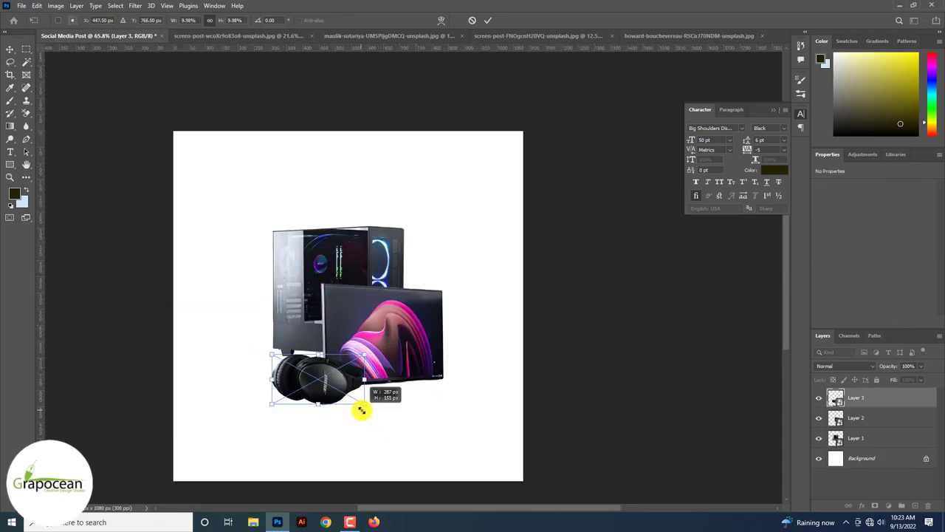
{"action": "left_click", "coordinate": [487, 20]}
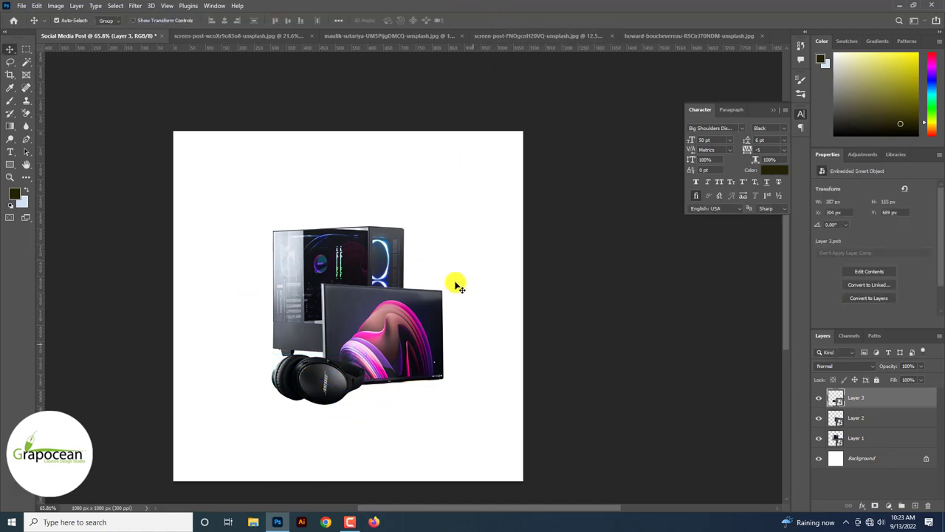
Add a dark navy #171b23 Solid Color fill layer above the post's Background
{"action": "left_click", "coordinate": [582, 340]}
{"action": "left_click", "coordinate": [871, 458]}
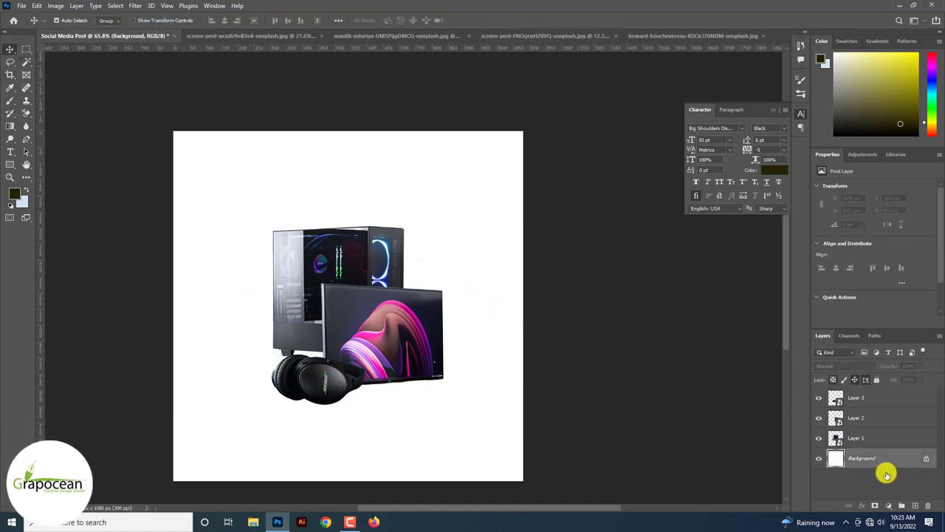
{"action": "left_click", "coordinate": [888, 505]}
{"action": "left_click", "coordinate": [895, 339]}
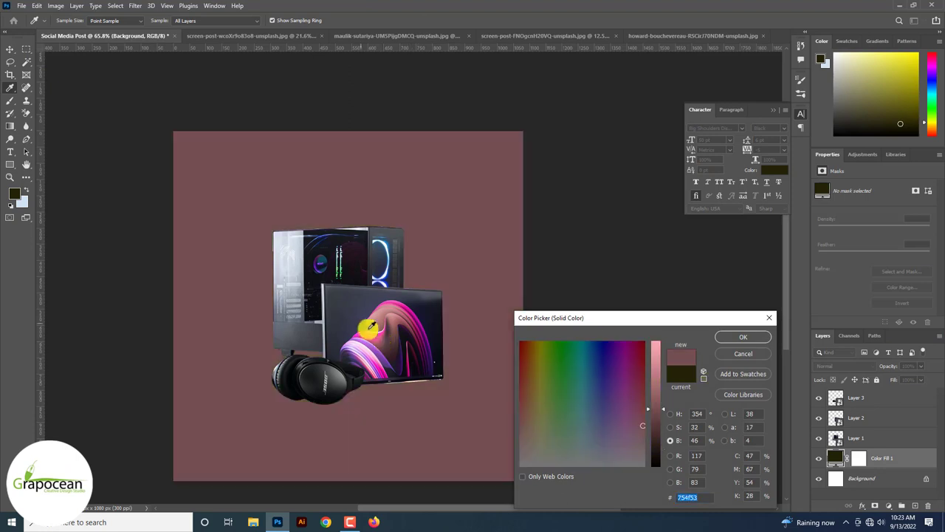
{"action": "left_click", "coordinate": [337, 315]}
{"action": "left_click_drag", "start_coordinate": [294, 322], "coordinate": [438, 321]}
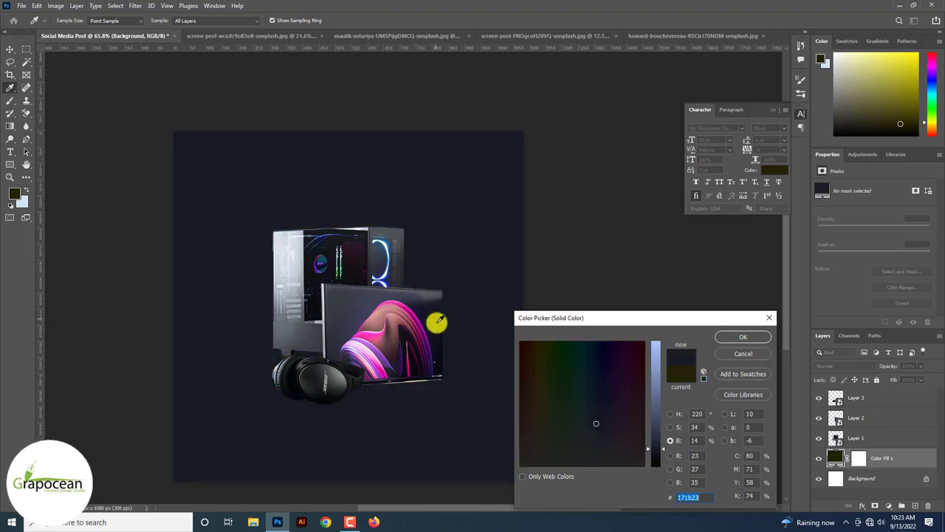
{"action": "left_click", "coordinate": [755, 337]}
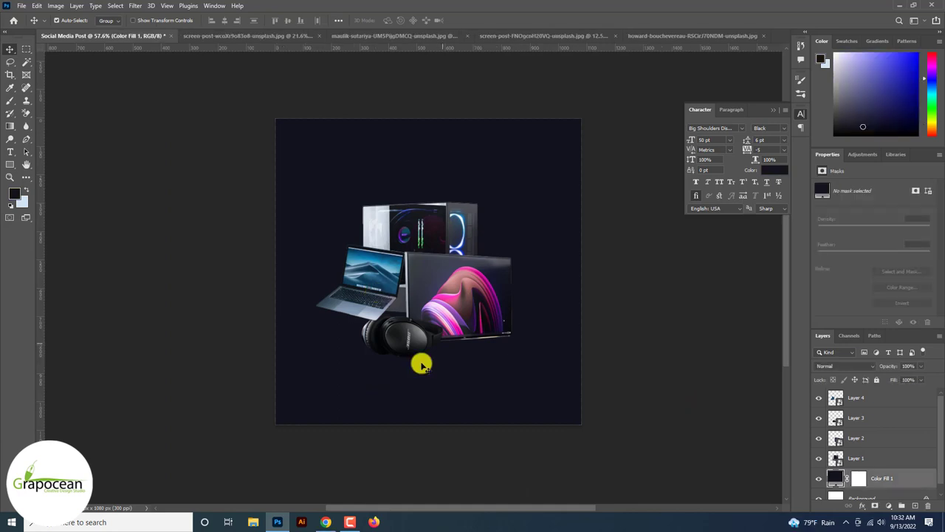
{"action": "scroll", "coordinate": [421, 365], "scroll_direction": "up", "scroll_amount": 3}
{"action": "scroll", "coordinate": [551, 404], "scroll_direction": "down", "scroll_amount": 2}
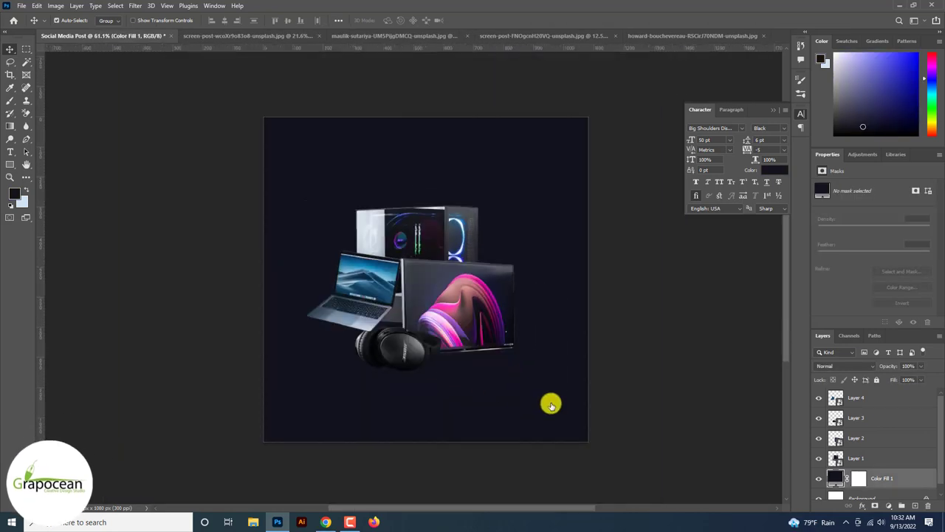
Add a muted purple Color Fill 2, invert its mask, and brush a soft central glow
{"action": "left_click", "coordinate": [884, 505]}
{"action": "left_click", "coordinate": [886, 335]}
{"action": "left_click_drag", "start_coordinate": [655, 431], "coordinate": [655, 421]}
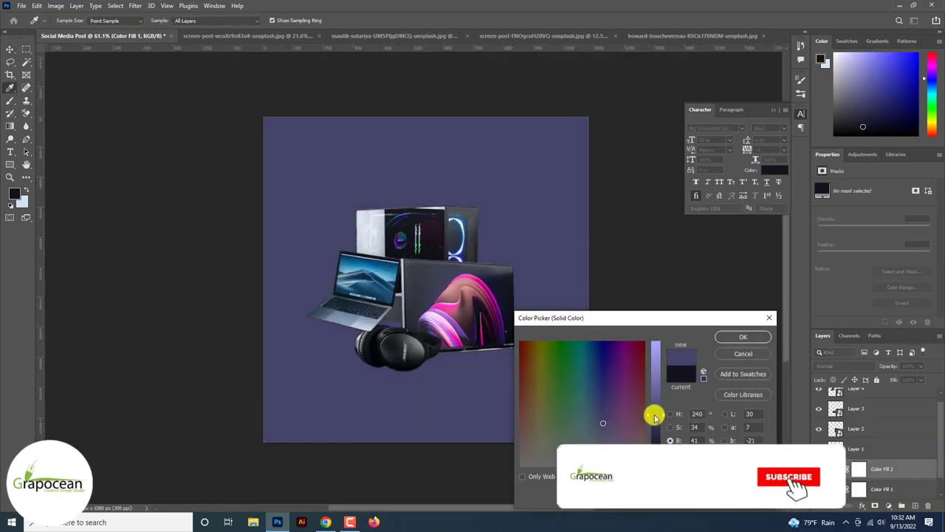
{"action": "key", "text": "Return"}
{"action": "left_click", "coordinate": [858, 468]}
{"action": "key", "text": "ctrl+i"}
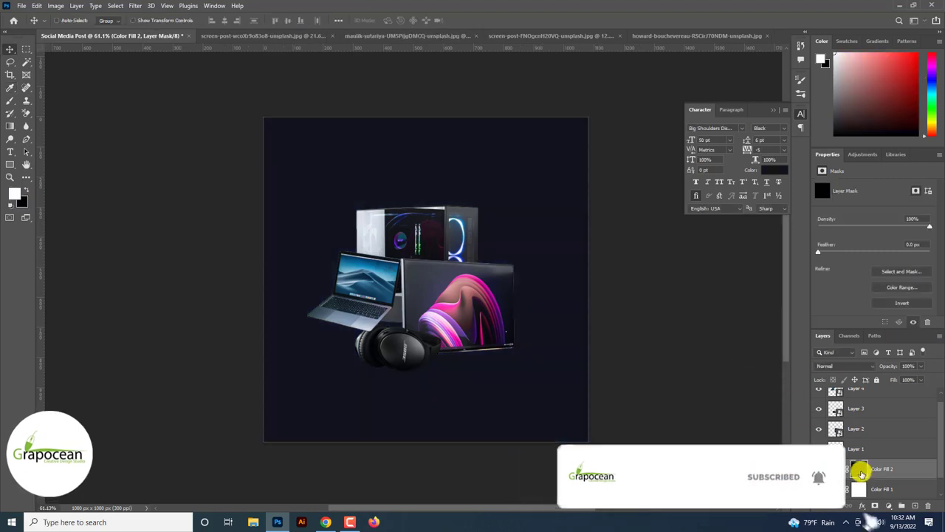
{"action": "right_click", "coordinate": [10, 100]}
{"action": "left_click", "coordinate": [51, 101]}
{"action": "left_click", "coordinate": [417, 259]}
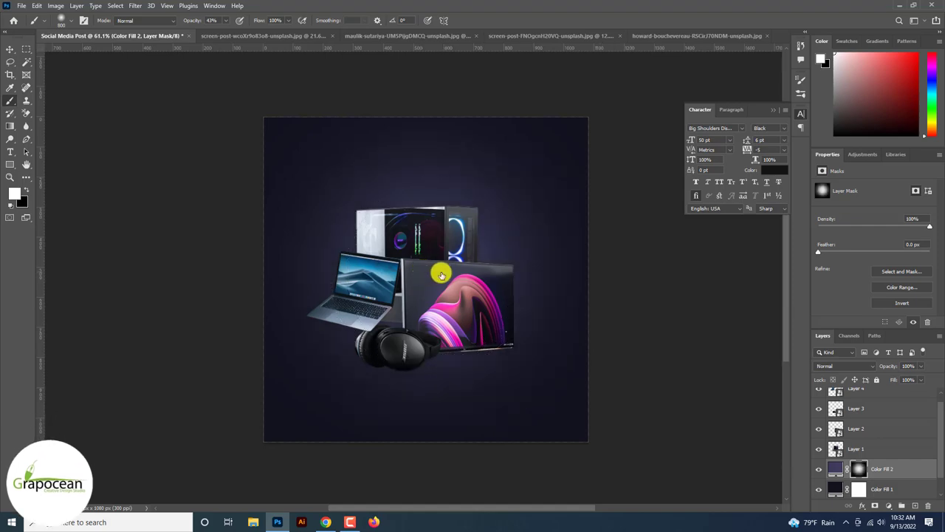
Darken the Color Fill 2 purple to #383856
{"action": "scroll", "coordinate": [441, 275], "scroll_direction": "up", "scroll_amount": 3}
{"action": "scroll", "coordinate": [438, 272], "scroll_direction": "up", "scroll_amount": 3}
{"action": "scroll", "coordinate": [439, 271], "scroll_direction": "down", "scroll_amount": 3}
{"action": "scroll", "coordinate": [435, 272], "scroll_direction": "down", "scroll_amount": 3}
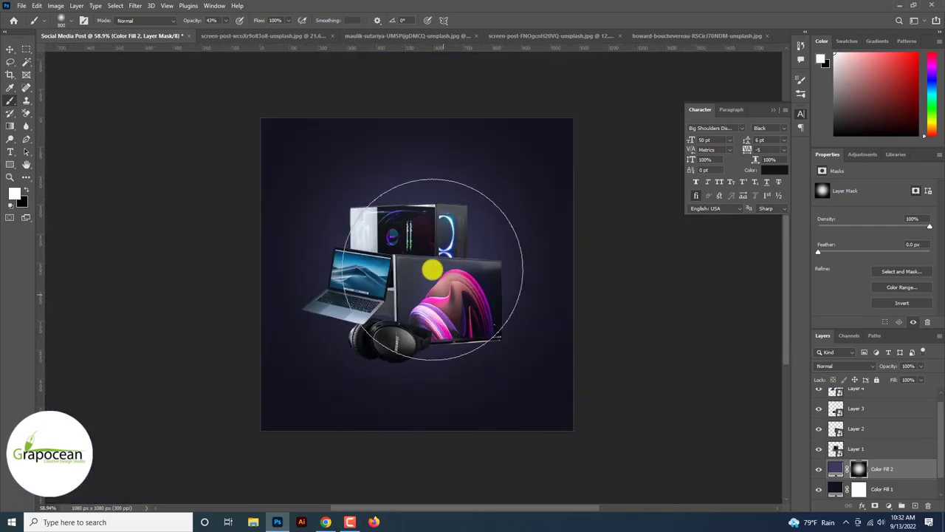
{"action": "scroll", "coordinate": [432, 270], "scroll_direction": "up", "scroll_amount": 3}
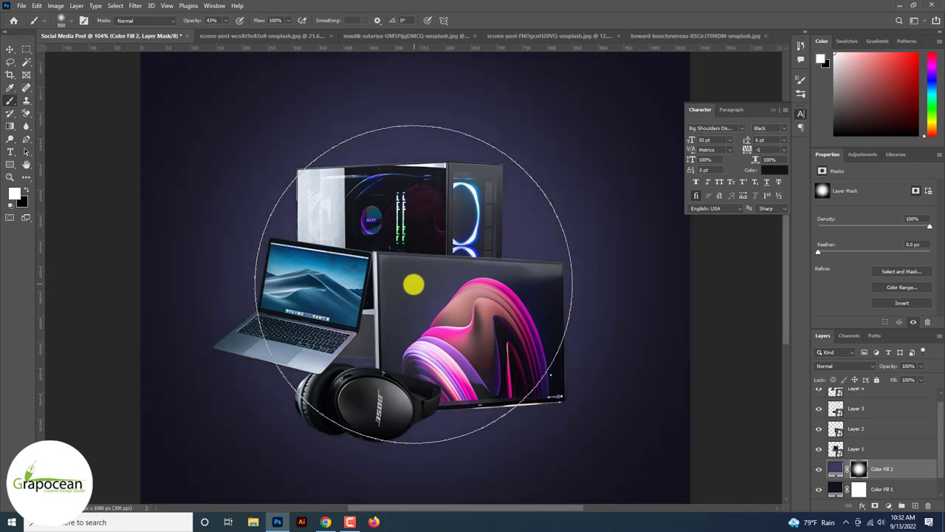
{"action": "scroll", "coordinate": [413, 284], "scroll_direction": "down", "scroll_amount": 3}
{"action": "double_click", "coordinate": [835, 468]}
{"action": "left_click", "coordinate": [656, 431]}
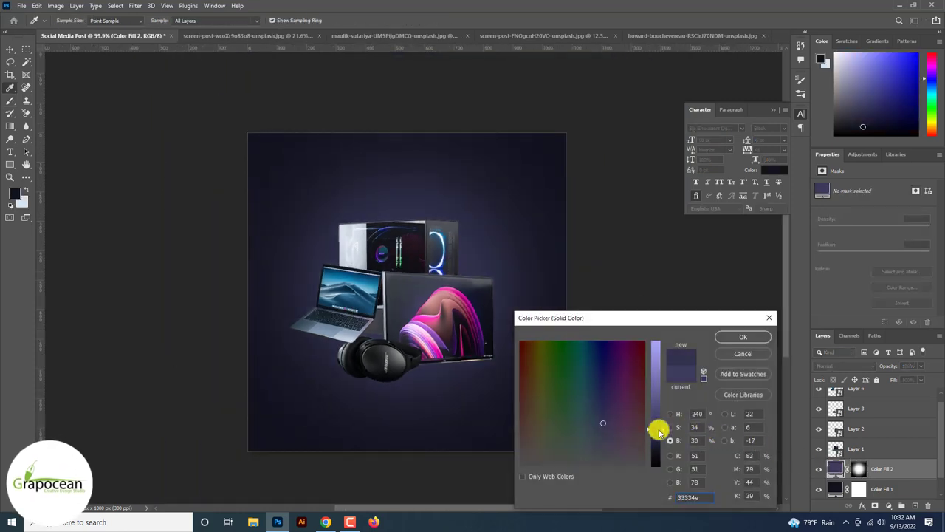
{"action": "mouse_move", "coordinate": [659, 431]}
{"action": "left_mouse_down"}
{"action": "mouse_move", "coordinate": [657, 386]}
{"action": "mouse_move", "coordinate": [660, 428]}
{"action": "mouse_move", "coordinate": [658, 407]}
{"action": "mouse_move", "coordinate": [660, 420]}
{"action": "left_mouse_up"}
{"action": "left_click", "coordinate": [743, 337]}
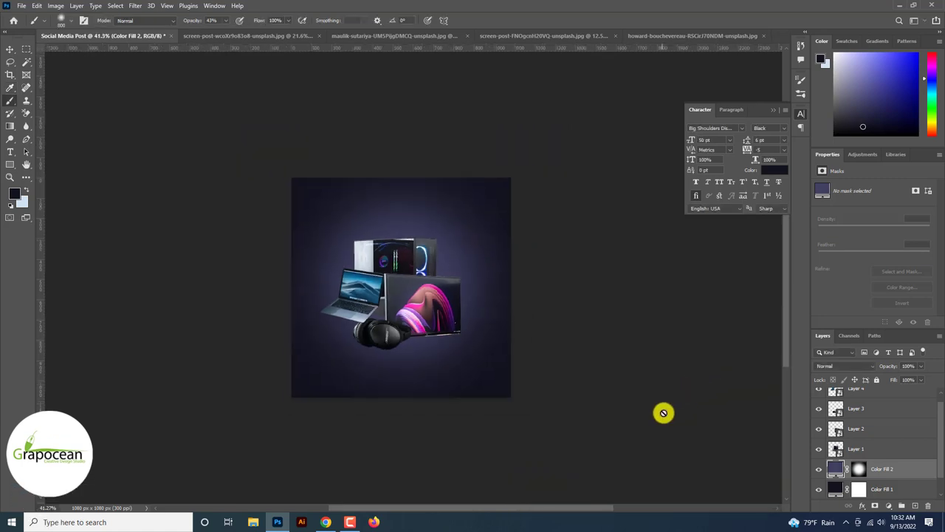
{"action": "right_click", "coordinate": [12, 168]}
Marquee-select a thin full-height vertical strip left of the laptop and shrink the brush
{"action": "left_click", "coordinate": [48, 164]}
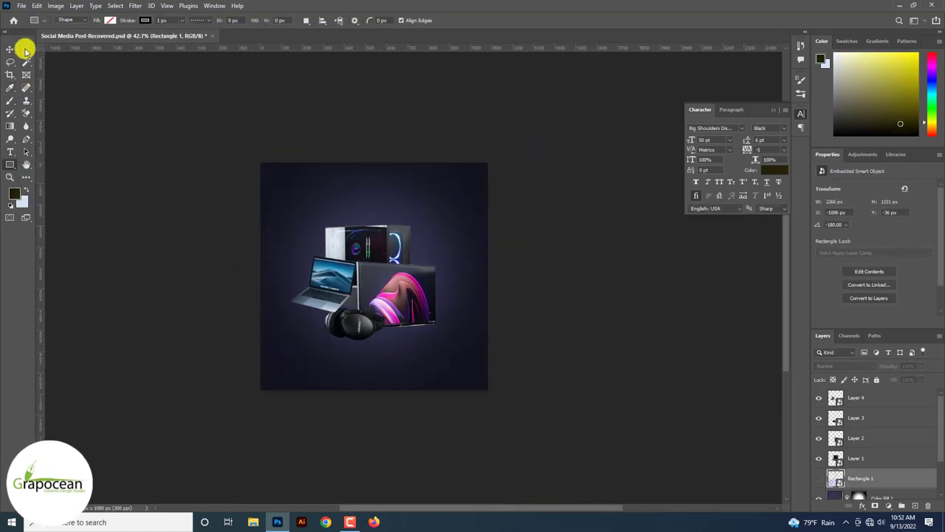
{"action": "left_click", "coordinate": [25, 48]}
{"action": "left_click", "coordinate": [59, 49]}
{"action": "left_click_drag", "start_coordinate": [314, 162], "coordinate": [316, 393]}
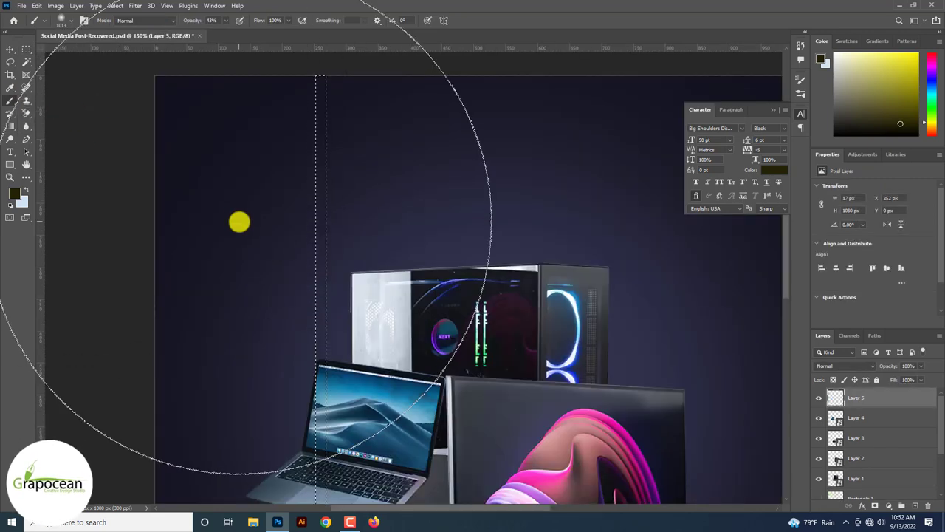
{"action": "key", "text": "bracketleft"}
{"action": "key", "text": "bracketleft"}
{"action": "key", "text": "bracketleft"}
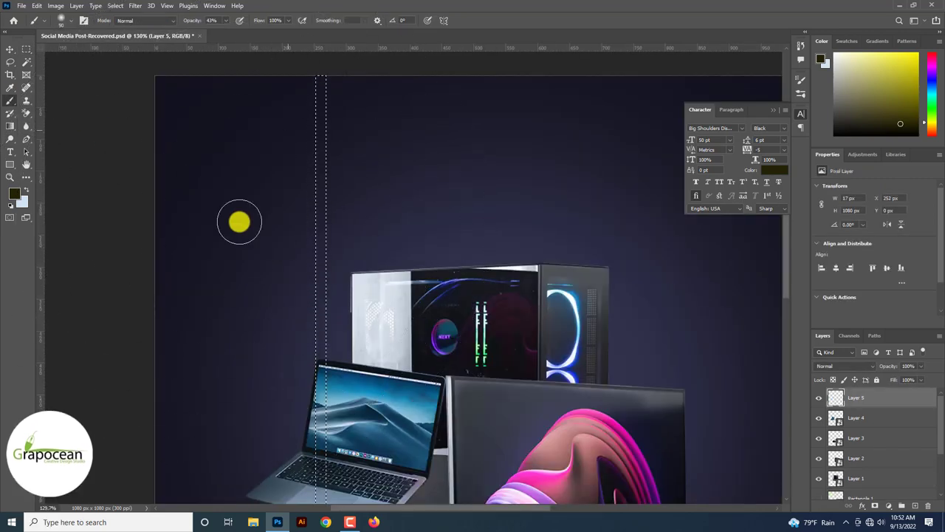
{"action": "key", "text": "bracketleft"}
{"action": "key", "text": "bracketleft"}
{"action": "key", "text": "bracketleft"}
Paint down the selected strip using the dark navy background colour
{"action": "left_click", "coordinate": [293, 157], "text": "alt"}
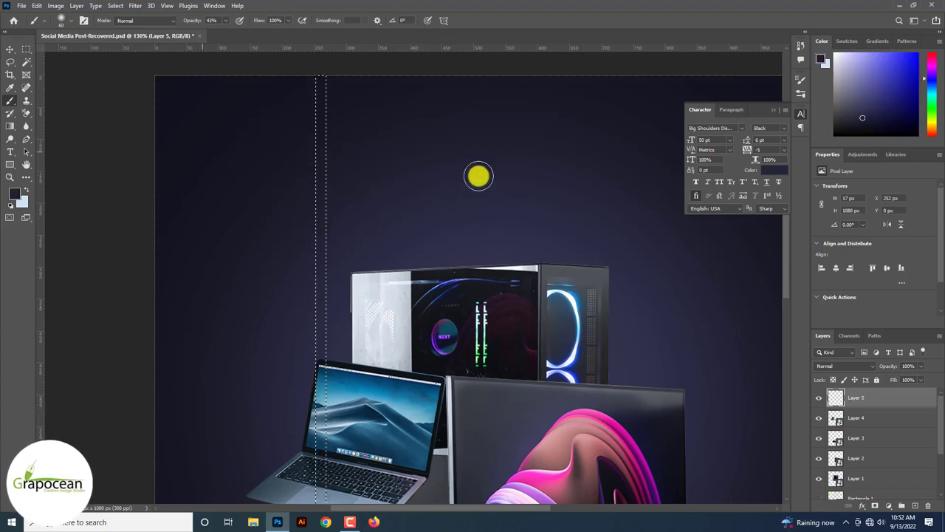
{"action": "scroll", "coordinate": [376, 283], "scroll_direction": "down", "scroll_amount": 3}
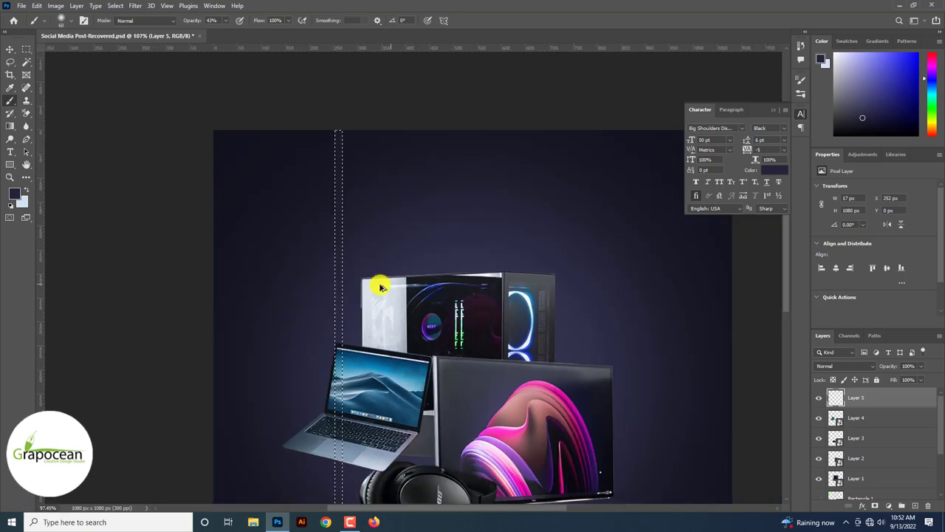
{"action": "scroll", "coordinate": [326, 132], "scroll_direction": "down", "scroll_amount": 5}
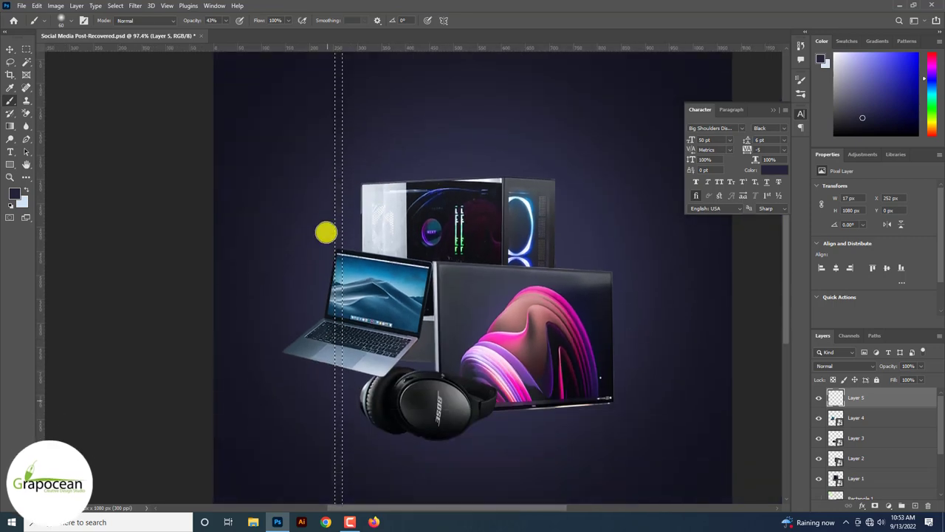
{"action": "left_click", "coordinate": [327, 460], "text": "shift"}
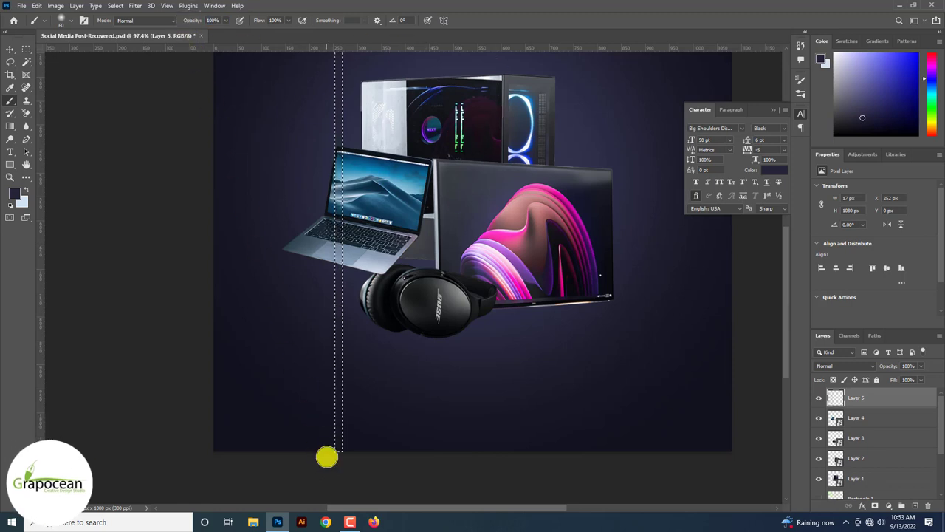
{"action": "scroll", "coordinate": [327, 302], "scroll_direction": "up", "scroll_amount": 2}
{"action": "scroll", "coordinate": [328, 99], "scroll_direction": "up", "scroll_amount": 3}
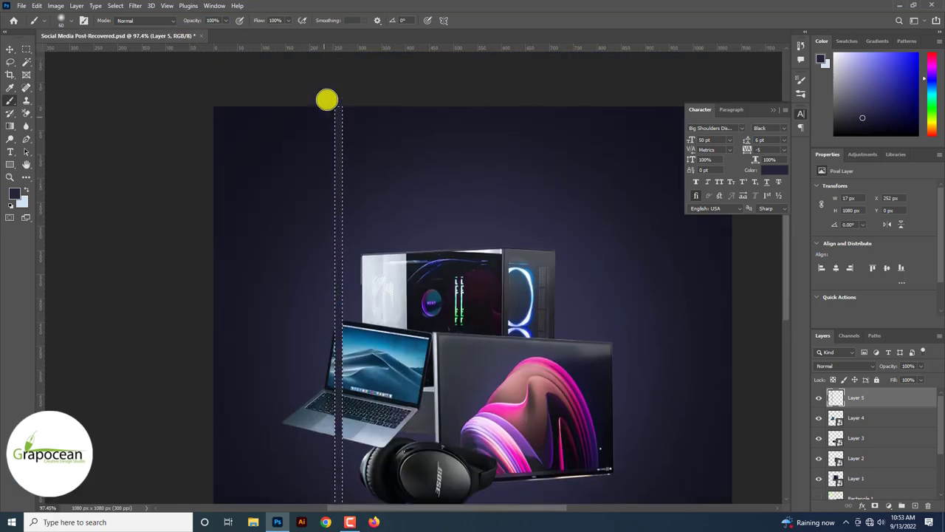
{"action": "scroll", "coordinate": [327, 98], "scroll_direction": "up", "scroll_amount": 3}
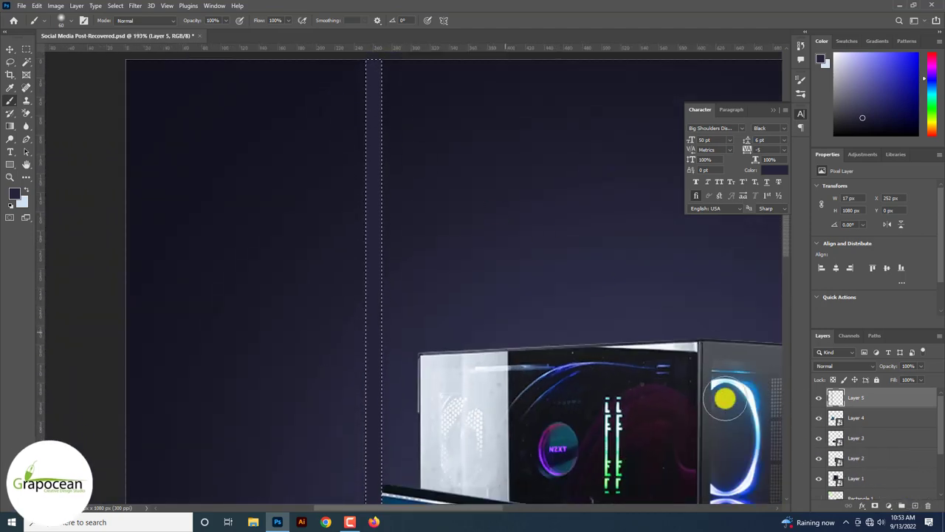
Set a light purple foreground and try a top-to-bottom stroke, then undo it
{"action": "left_click", "coordinate": [15, 194]}
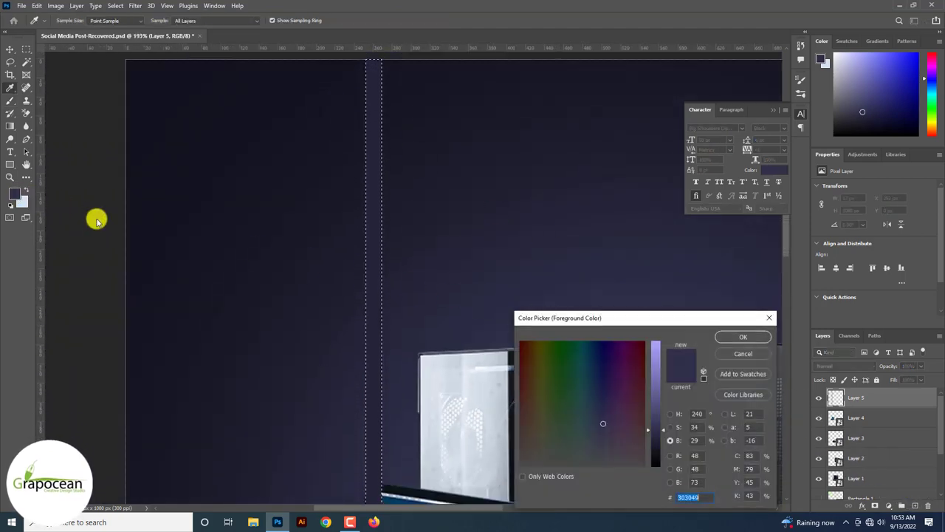
{"action": "left_click_drag", "start_coordinate": [657, 402], "coordinate": [656, 346]}
{"action": "left_click", "coordinate": [743, 337]}
{"action": "scroll", "coordinate": [391, 143], "scroll_direction": "down", "scroll_amount": 2}
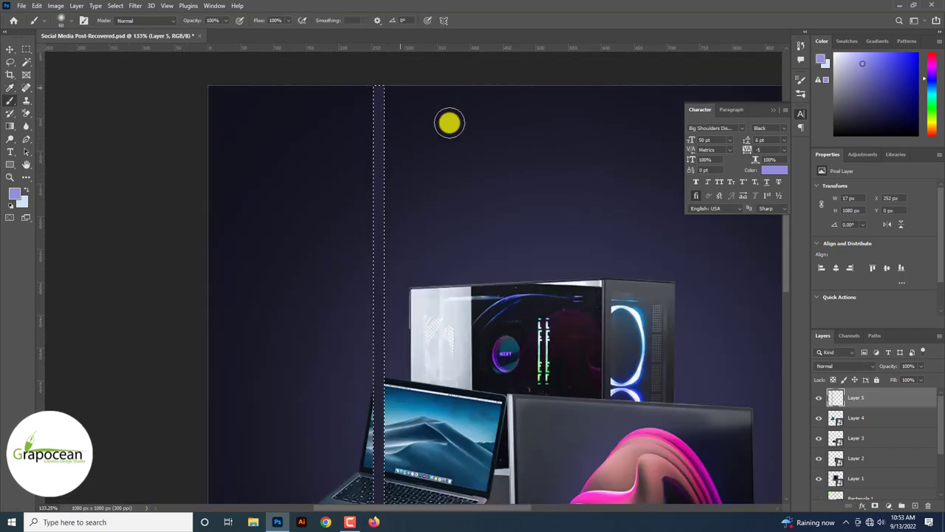
{"action": "left_click", "coordinate": [396, 84]}
{"action": "scroll", "coordinate": [396, 442], "scroll_direction": "down", "scroll_amount": 2}
{"action": "scroll", "coordinate": [396, 450], "scroll_direction": "down", "scroll_amount": 3}
{"action": "scroll", "coordinate": [396, 456], "scroll_direction": "down", "scroll_amount": 4}
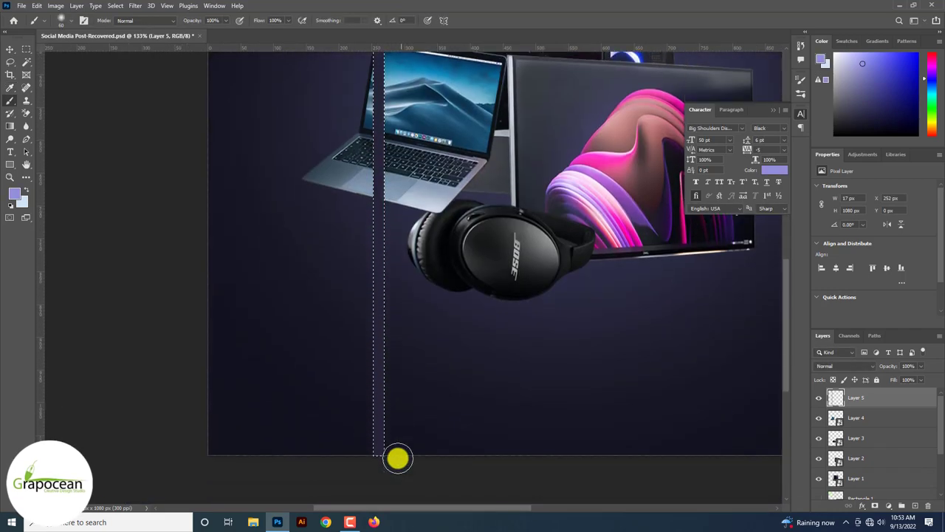
{"action": "left_click", "coordinate": [397, 457], "text": "shift"}
{"action": "key", "text": "ctrl+z"}
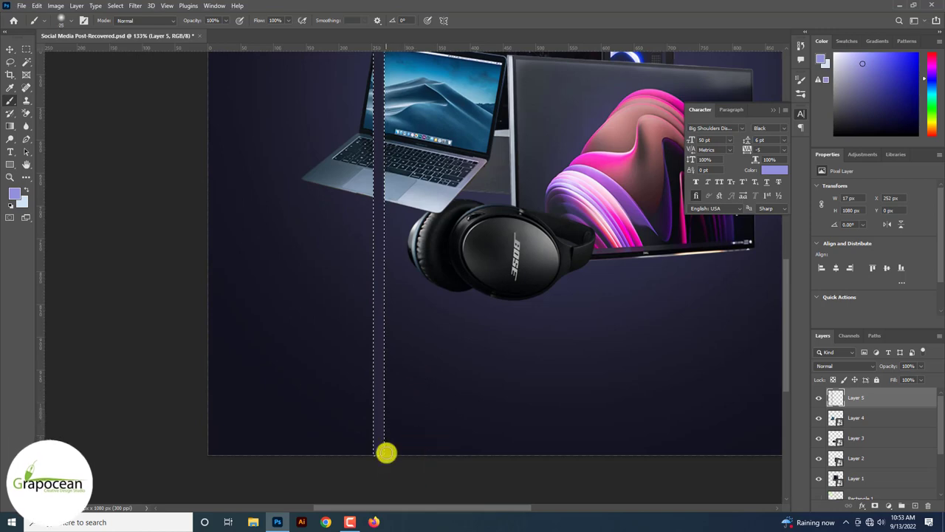
Paint the whole strip light purple and deselect it
{"action": "key", "text": "ctrl+minus"}
{"action": "key", "text": "ctrl+minus"}
{"action": "left_click", "coordinate": [390, 82], "text": "shift"}
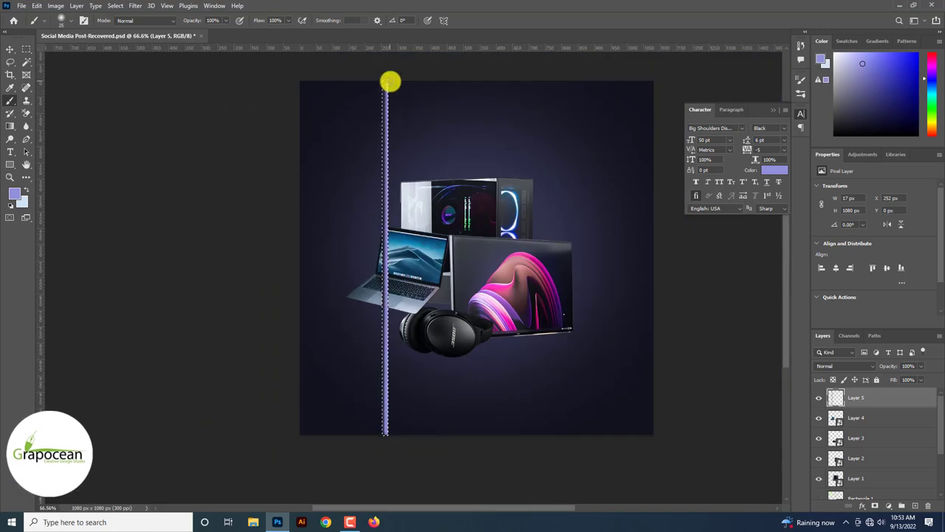
{"action": "key", "text": "ctrl+plus"}
{"action": "key", "text": "v"}
{"action": "key", "text": "ctrl+d"}
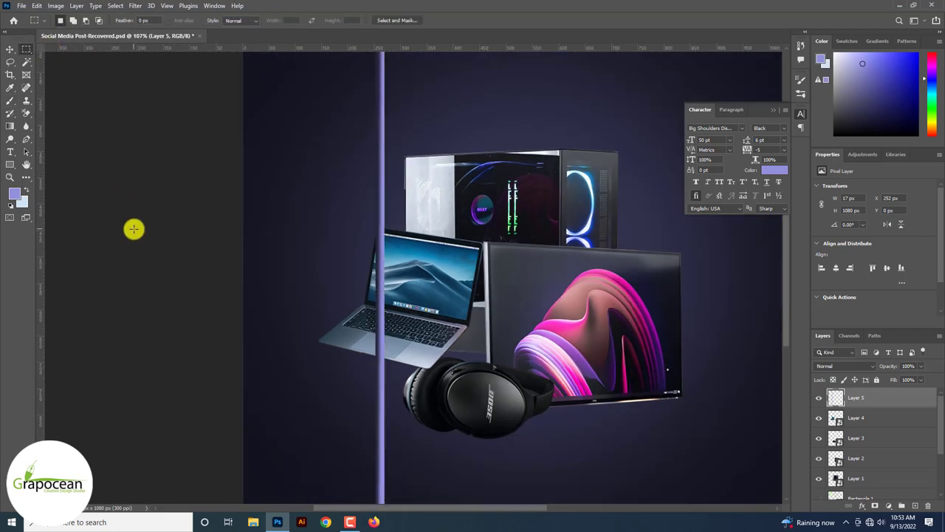
{"action": "scroll", "coordinate": [623, 438], "scroll_direction": "down", "scroll_amount": 5}
{"action": "scroll", "coordinate": [406, 298], "scroll_direction": "up", "scroll_amount": 4}
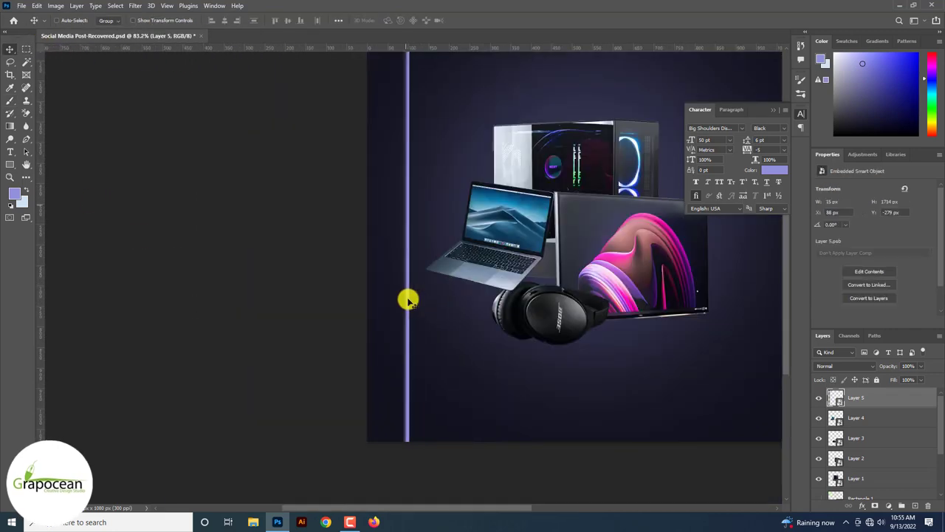
Puppet Warp the stripe, bowing its middle toward the laptop and pulling its top up-left
{"action": "left_click", "coordinate": [36, 5]}
{"action": "mouse_move", "coordinate": [52, 230]}
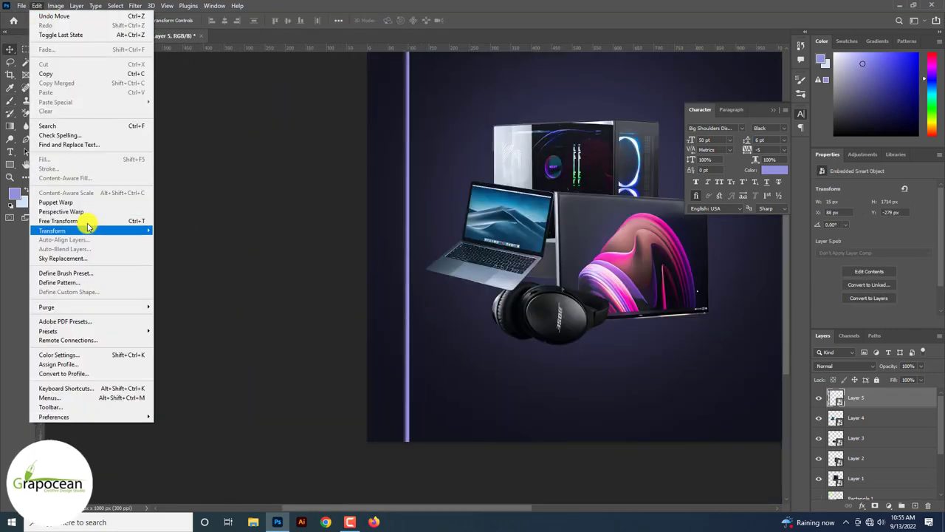
{"action": "left_click", "coordinate": [94, 203]}
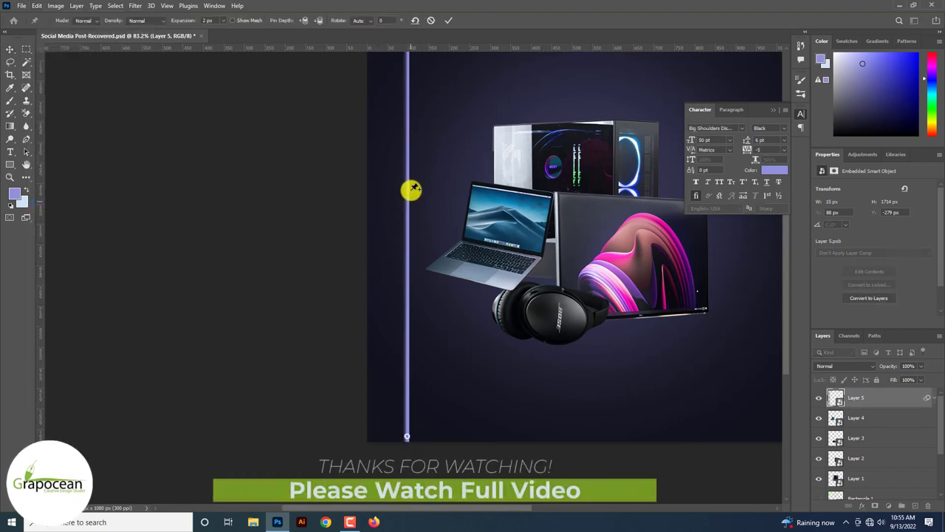
{"action": "scroll", "coordinate": [407, 148], "scroll_direction": "up", "scroll_amount": 3}
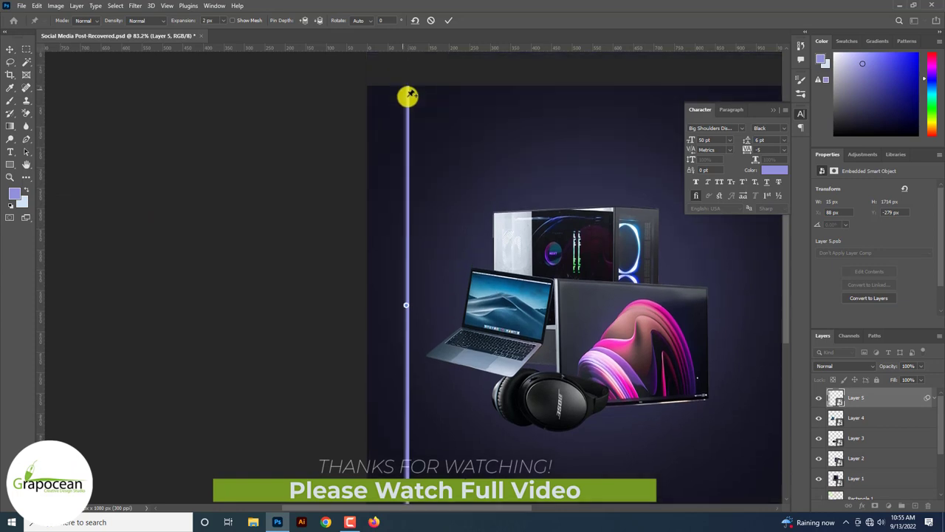
{"action": "mouse_move", "coordinate": [408, 313]}
{"action": "left_mouse_down"}
{"action": "mouse_move", "coordinate": [452, 330]}
{"action": "mouse_move", "coordinate": [449, 359]}
{"action": "left_mouse_up"}
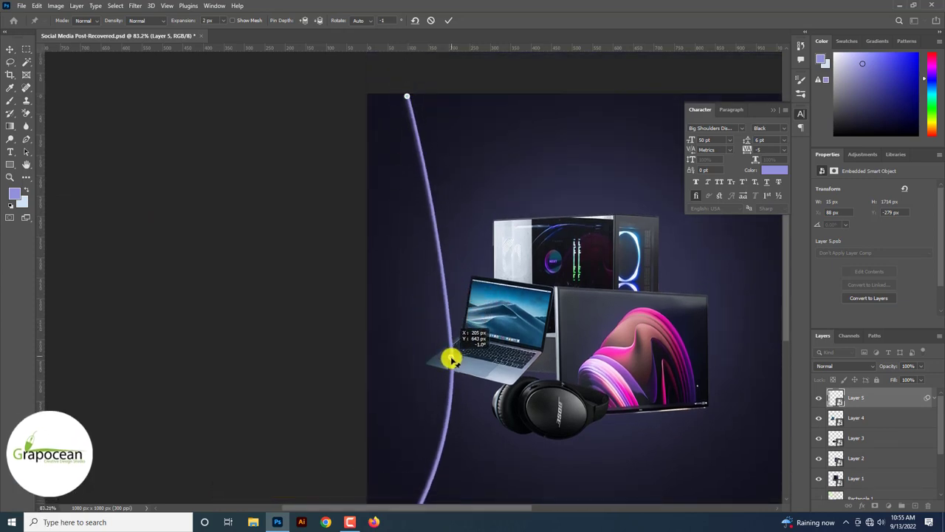
{"action": "left_click_drag", "start_coordinate": [407, 97], "coordinate": [384, 78]}
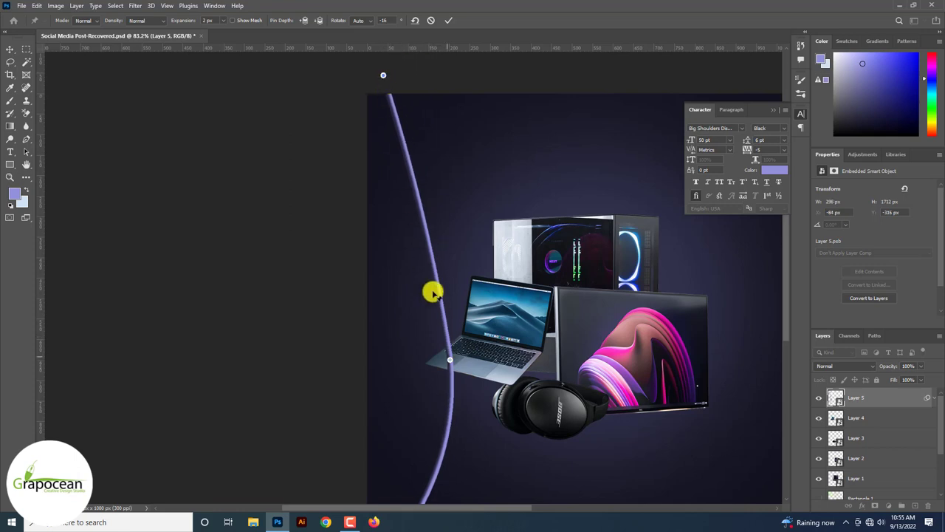
{"action": "left_click_drag", "start_coordinate": [450, 359], "coordinate": [457, 346]}
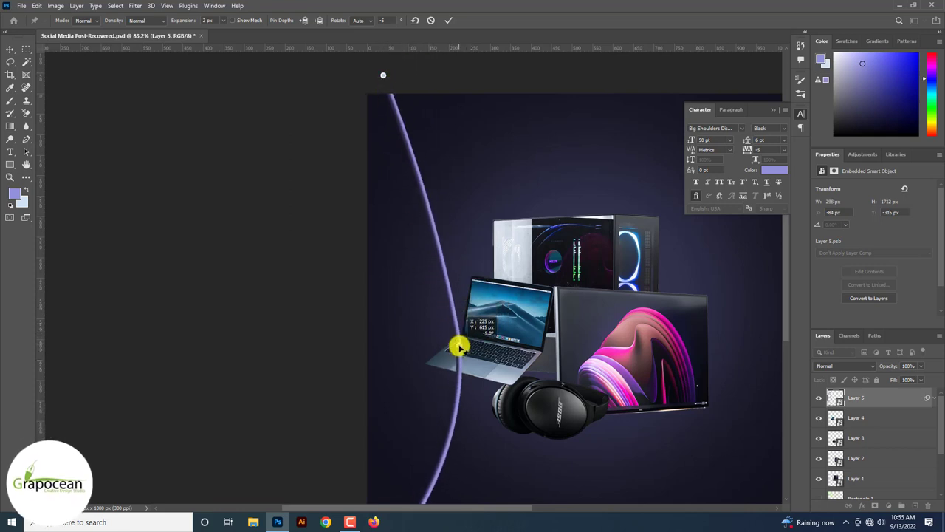
{"action": "scroll", "coordinate": [459, 345], "scroll_direction": "down", "scroll_amount": 3}
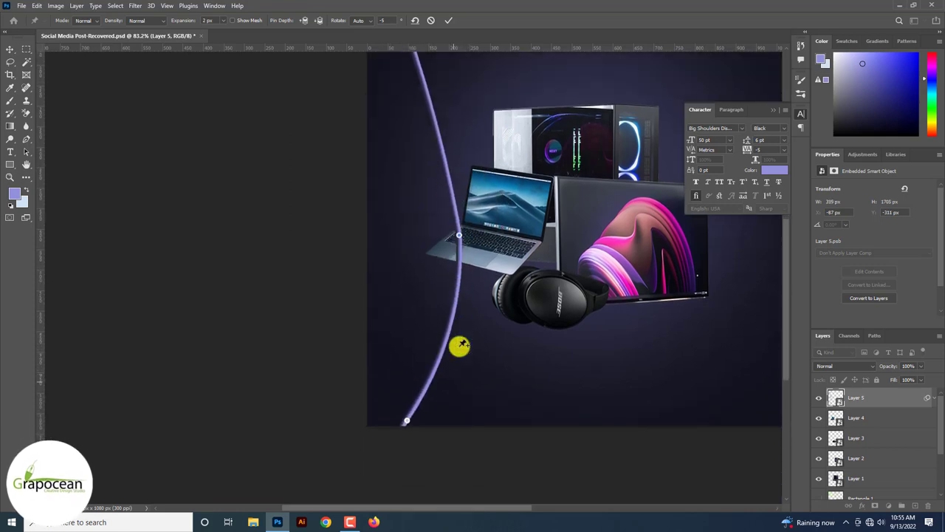
{"action": "left_click", "coordinate": [12, 49]}
{"action": "left_click", "coordinate": [433, 191]}
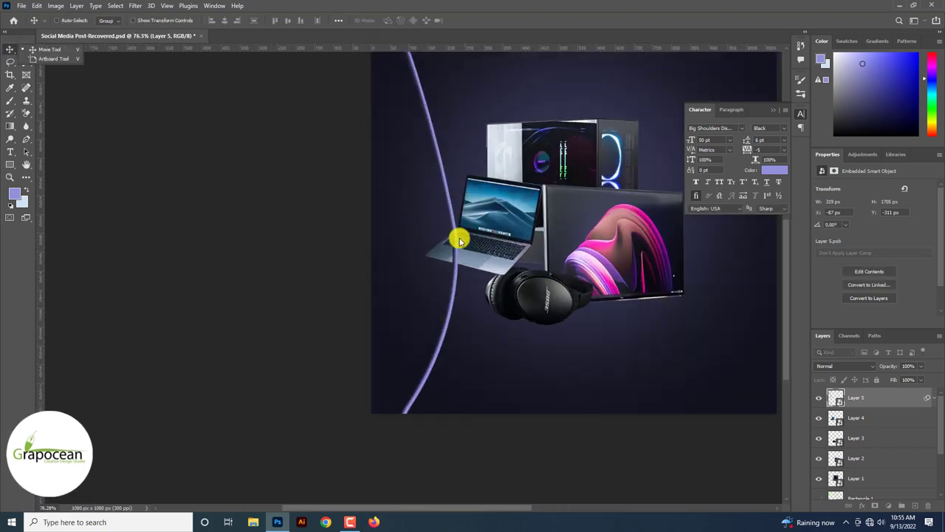
Nudge the curved line up and duplicate Layer 5 as Layer 5 copy
{"action": "mouse_move", "coordinate": [454, 198]}
{"action": "left_mouse_down"}
{"action": "mouse_move", "coordinate": [425, 162]}
{"action": "mouse_move", "coordinate": [453, 190]}
{"action": "left_mouse_up"}
{"action": "scroll", "coordinate": [454, 190], "scroll_direction": "down", "scroll_amount": 2}
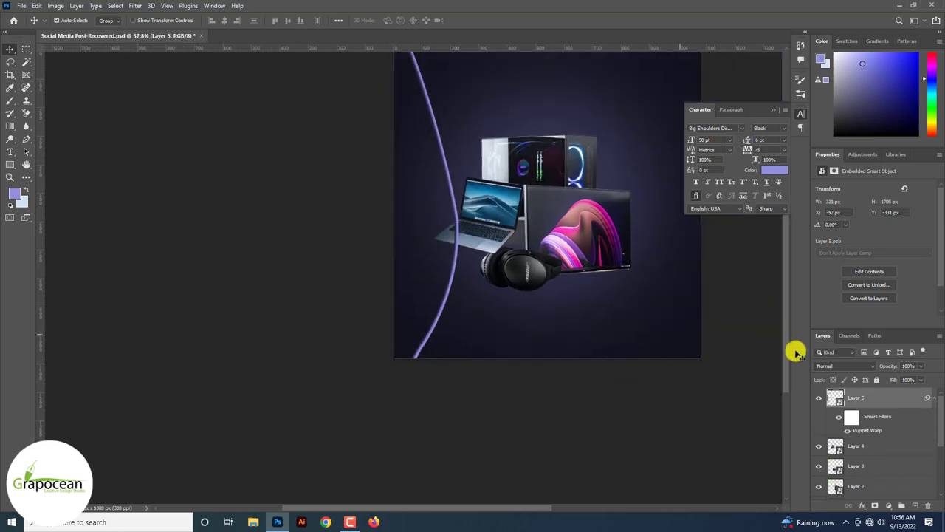
{"action": "left_click_drag", "start_coordinate": [903, 401], "coordinate": [913, 505]}
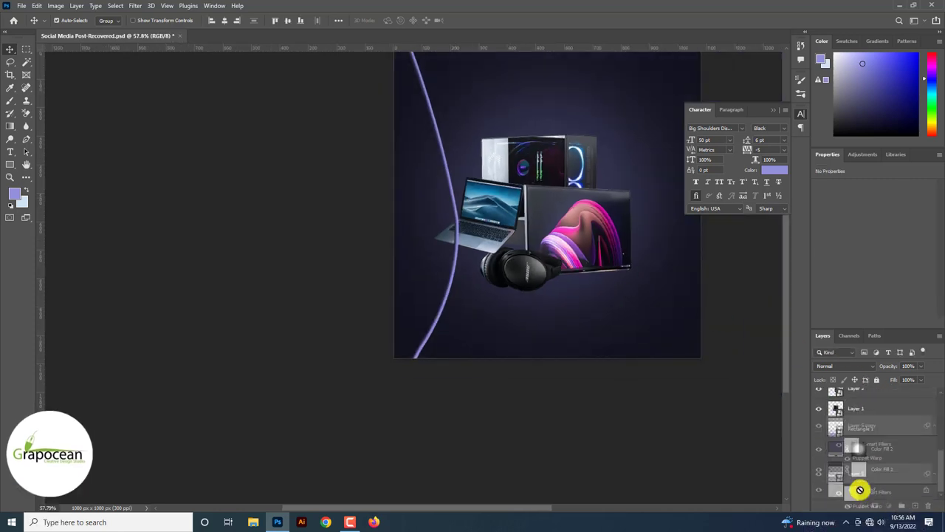
{"action": "left_click_drag", "start_coordinate": [865, 523], "coordinate": [865, 388]}
{"action": "left_click_drag", "start_coordinate": [859, 420], "coordinate": [860, 420]}
{"action": "left_click", "coordinate": [509, 407]}
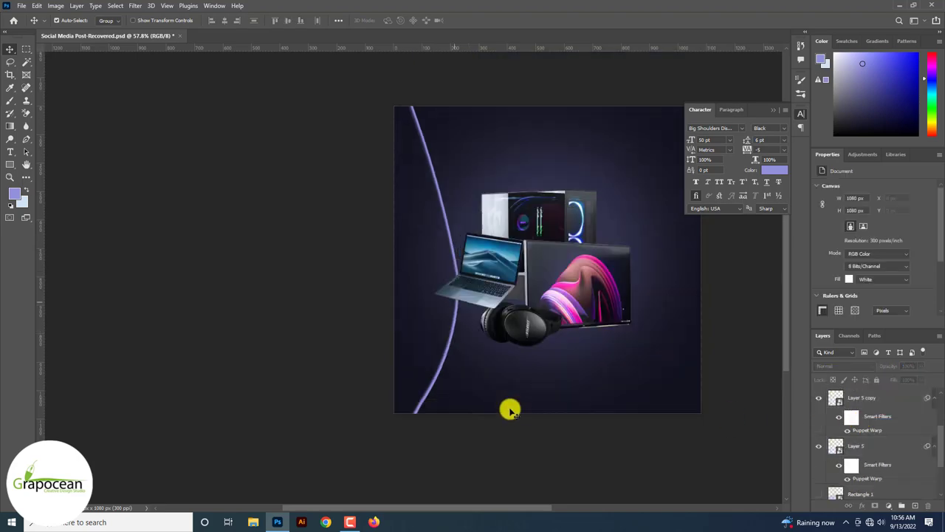
Shift Layer 5 copy slightly right, parallel to the original curve
{"action": "scroll", "coordinate": [481, 337], "scroll_direction": "up", "scroll_amount": 3}
{"action": "scroll", "coordinate": [435, 239], "scroll_direction": "up", "scroll_amount": 2}
{"action": "left_click_drag", "start_coordinate": [436, 238], "coordinate": [452, 240]}
{"action": "scroll", "coordinate": [458, 245], "scroll_direction": "down", "scroll_amount": 3}
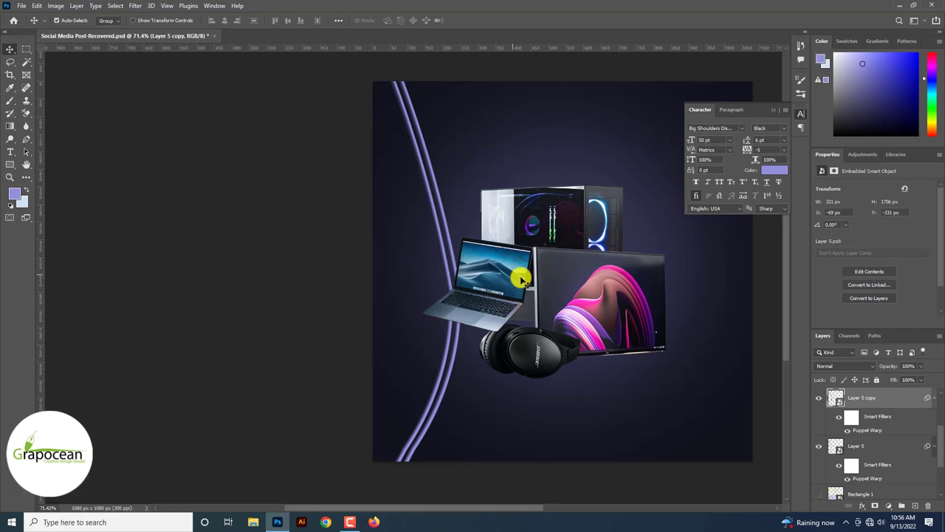
{"action": "scroll", "coordinate": [458, 369], "scroll_direction": "up", "scroll_amount": 3}
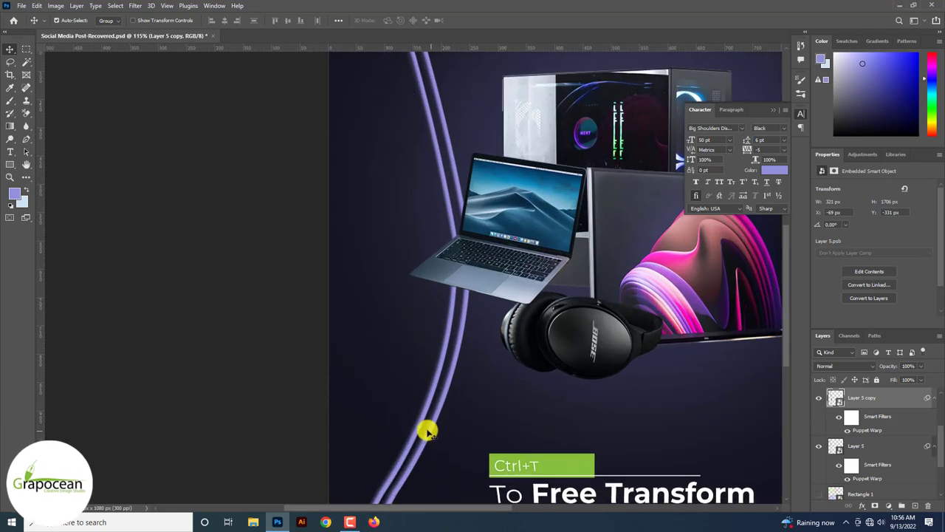
{"action": "left_click_drag", "start_coordinate": [428, 430], "coordinate": [436, 434]}
Select the soft Brush tool and add a new empty Layer 6
{"action": "scroll", "coordinate": [436, 434], "scroll_direction": "down", "scroll_amount": 3}
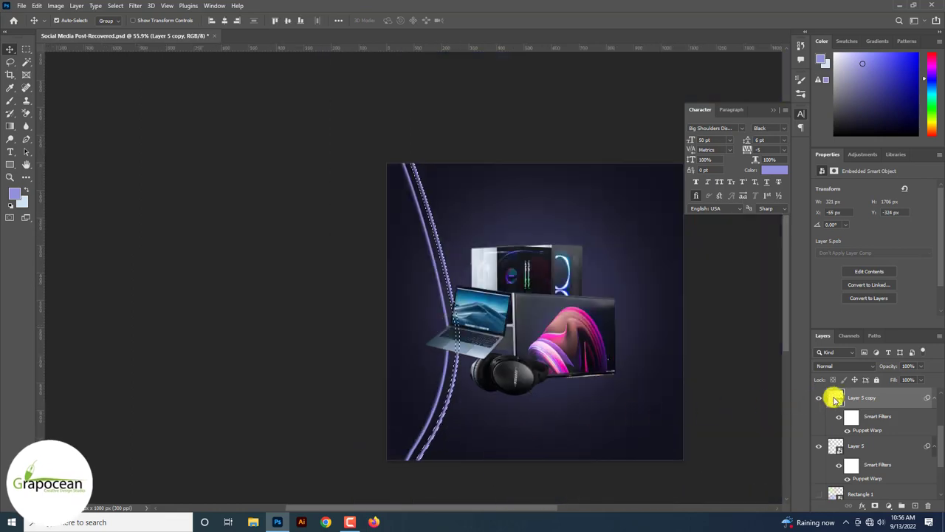
{"action": "scroll", "coordinate": [86, 158], "scroll_direction": "up", "scroll_amount": 3}
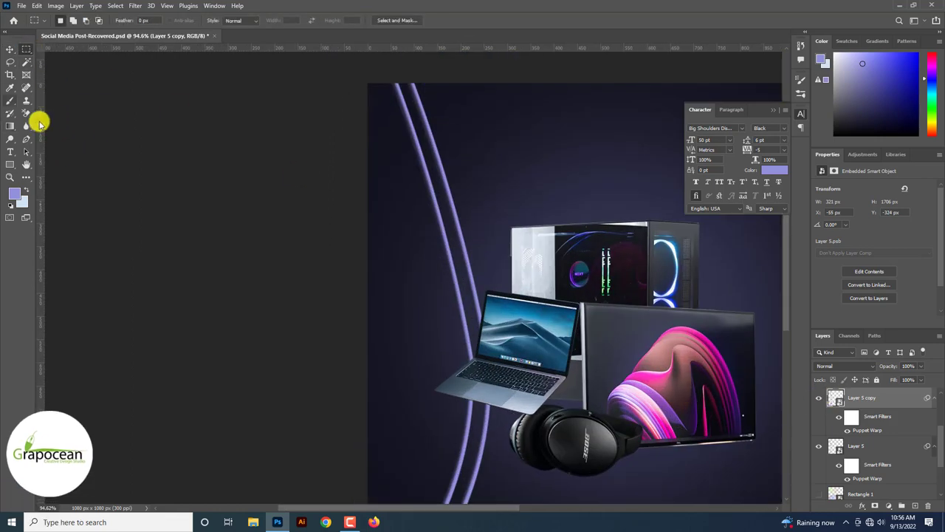
{"action": "left_click", "coordinate": [12, 102]}
{"action": "left_click", "coordinate": [52, 100]}
{"action": "scroll", "coordinate": [239, 183], "scroll_direction": "up", "scroll_amount": 2}
{"action": "left_click", "coordinate": [915, 505]}
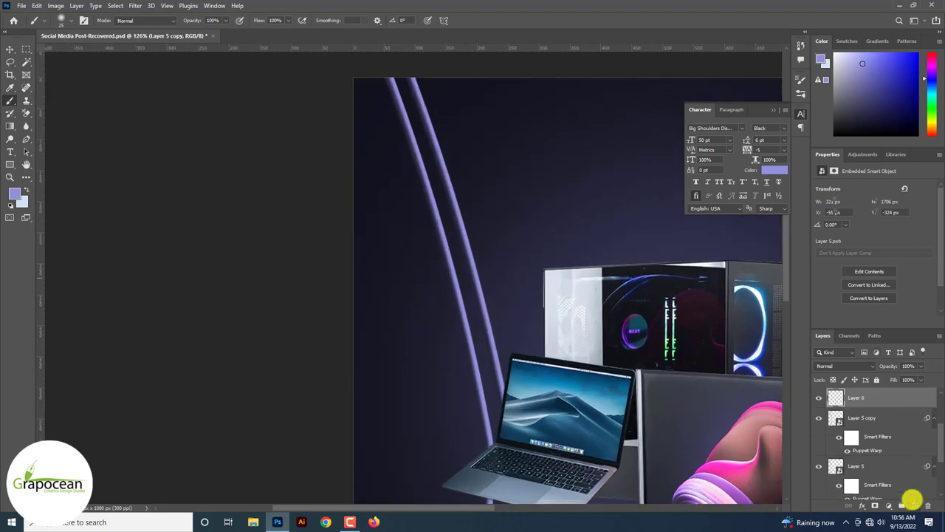
{"action": "scroll", "coordinate": [416, 82], "scroll_direction": "up", "scroll_amount": 2}
Sample the dark navy background colour and test a stroke between the lines, undoing it
{"action": "left_click_drag", "start_coordinate": [416, 82], "coordinate": [398, 68]}
{"action": "left_click", "coordinate": [437, 98], "text": "alt"}
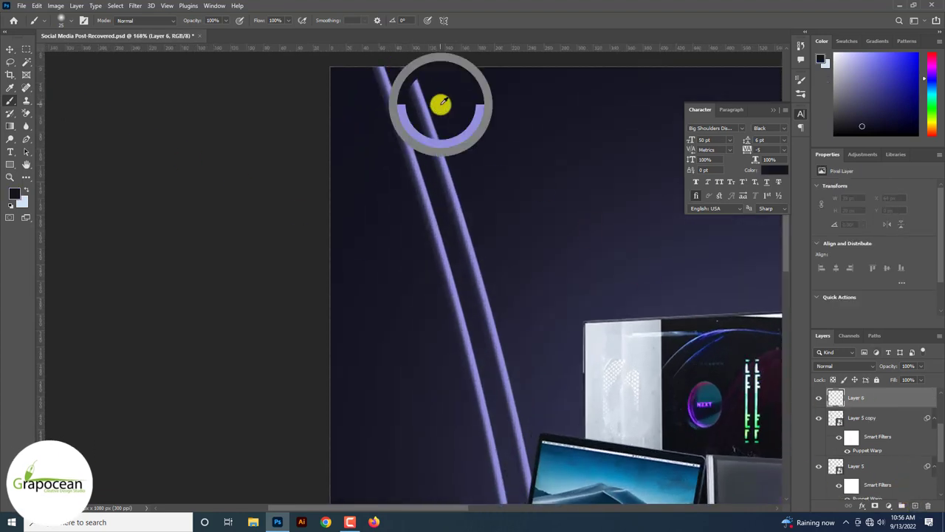
{"action": "left_click", "coordinate": [577, 257], "text": "alt"}
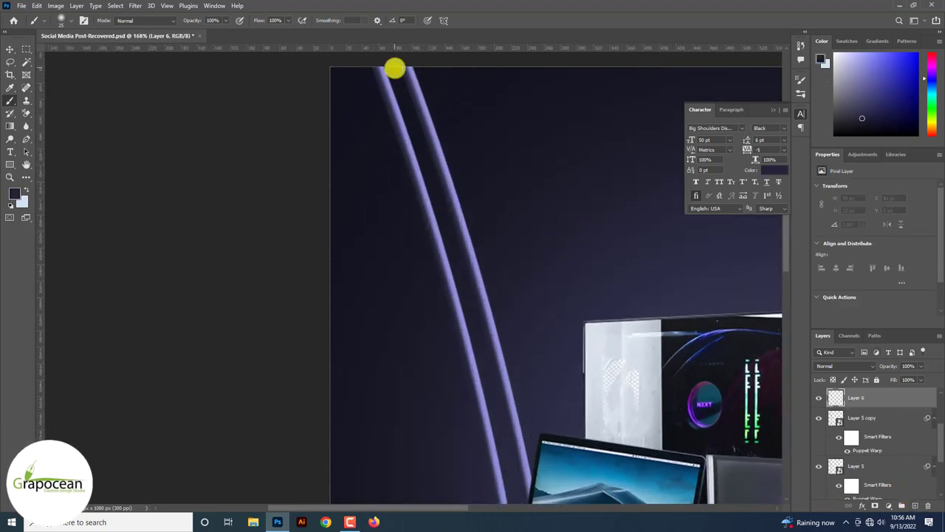
{"action": "left_click_drag", "start_coordinate": [437, 203], "coordinate": [506, 420]}
{"action": "key", "text": "ctrl+z"}
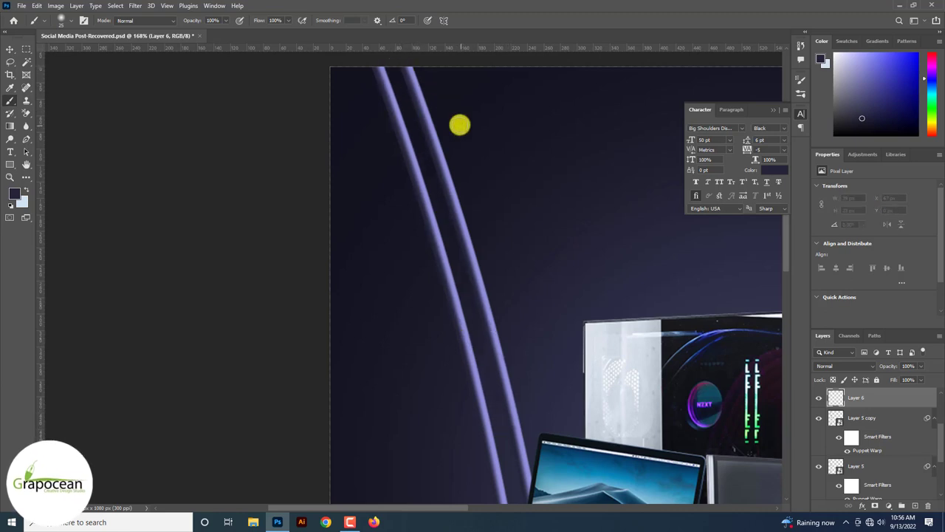
Paint low-opacity dark strokes over the right purple line and set Layer 6 to 75% opacity
{"action": "left_click_drag", "start_coordinate": [192, 20], "coordinate": [181, 20]}
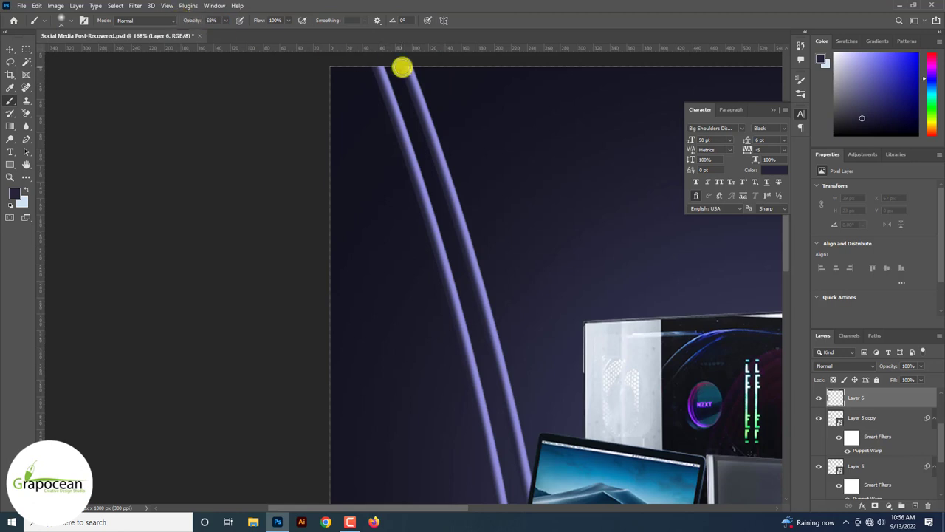
{"action": "mouse_move", "coordinate": [409, 68]}
{"action": "left_mouse_down"}
{"action": "mouse_move", "coordinate": [517, 448]}
{"action": "mouse_move", "coordinate": [507, 157]}
{"action": "left_mouse_up"}
{"action": "mouse_move", "coordinate": [507, 234]}
{"action": "left_mouse_down"}
{"action": "mouse_move", "coordinate": [510, 344]}
{"action": "mouse_move", "coordinate": [488, 445]}
{"action": "left_mouse_up"}
{"action": "scroll", "coordinate": [487, 480], "scroll_direction": "down", "scroll_amount": 3}
{"action": "scroll", "coordinate": [500, 468], "scroll_direction": "down", "scroll_amount": 2}
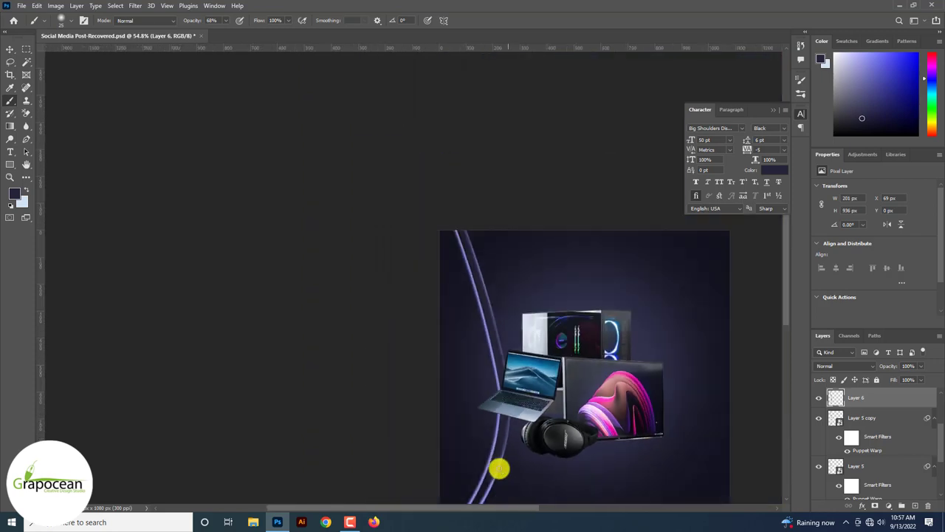
{"action": "scroll", "coordinate": [499, 468], "scroll_direction": "up", "scroll_amount": 3}
{"action": "scroll", "coordinate": [517, 465], "scroll_direction": "up", "scroll_amount": 2}
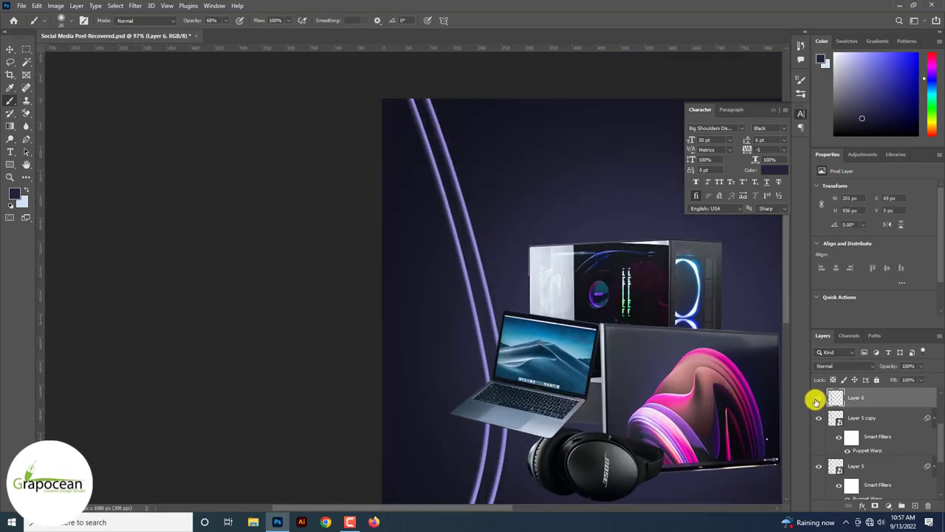
{"action": "left_click_drag", "start_coordinate": [921, 366], "coordinate": [907, 378]}
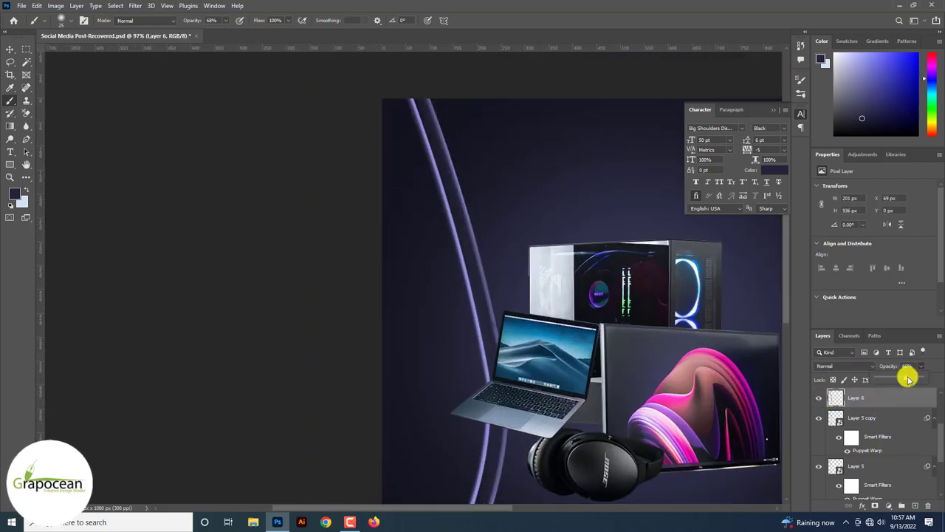
{"action": "key", "text": "ctrl+0"}
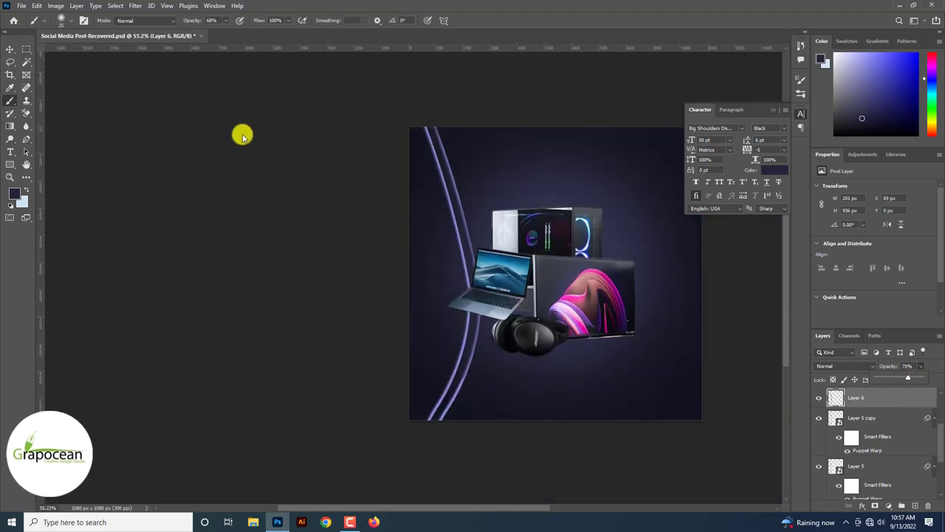
Select both purple curve layers, duplicate them, and shift the copies right
{"action": "key", "text": "v"}
{"action": "scroll", "coordinate": [872, 449], "scroll_direction": "down", "scroll_amount": 1}
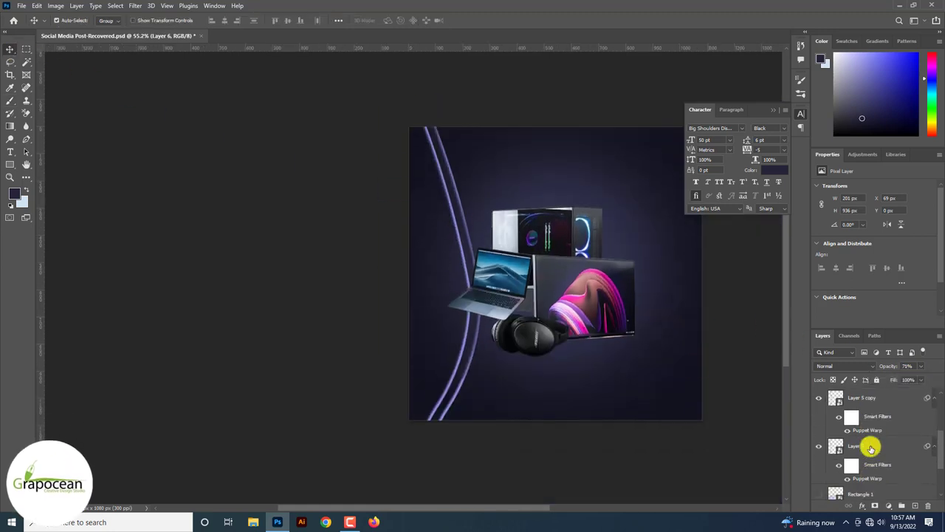
{"action": "left_click", "coordinate": [869, 446], "text": "shift"}
{"action": "scroll", "coordinate": [471, 251], "scroll_direction": "up", "scroll_amount": 2}
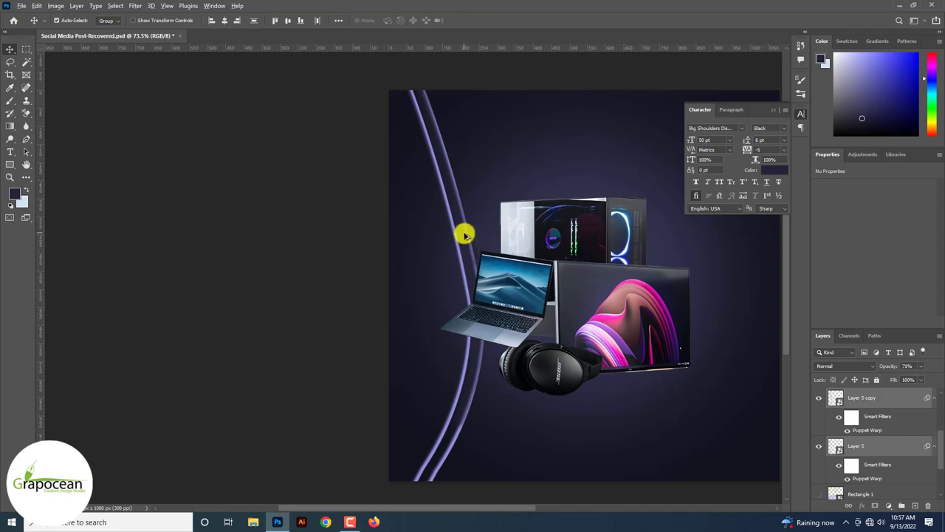
{"action": "left_click_drag", "start_coordinate": [465, 235], "coordinate": [480, 230]}
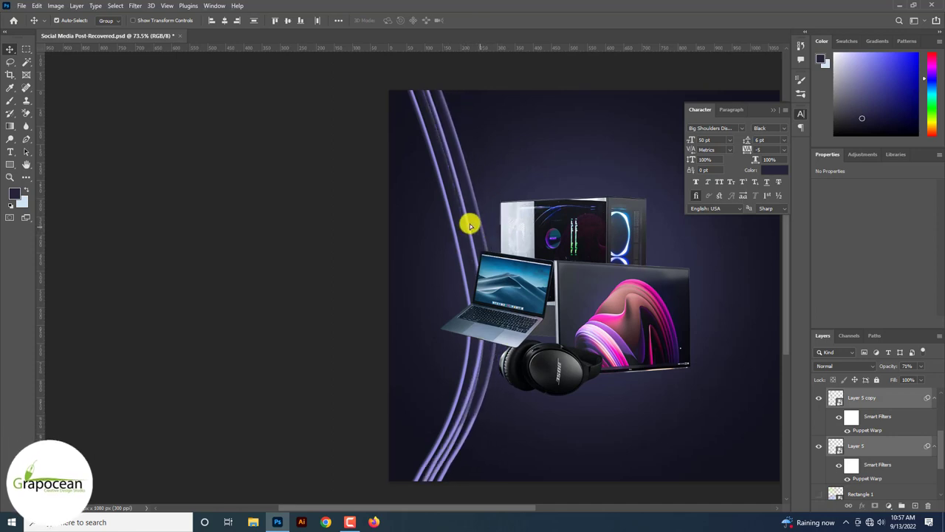
{"action": "key", "text": "ctrl+j"}
{"action": "left_click_drag", "start_coordinate": [478, 221], "coordinate": [489, 219]}
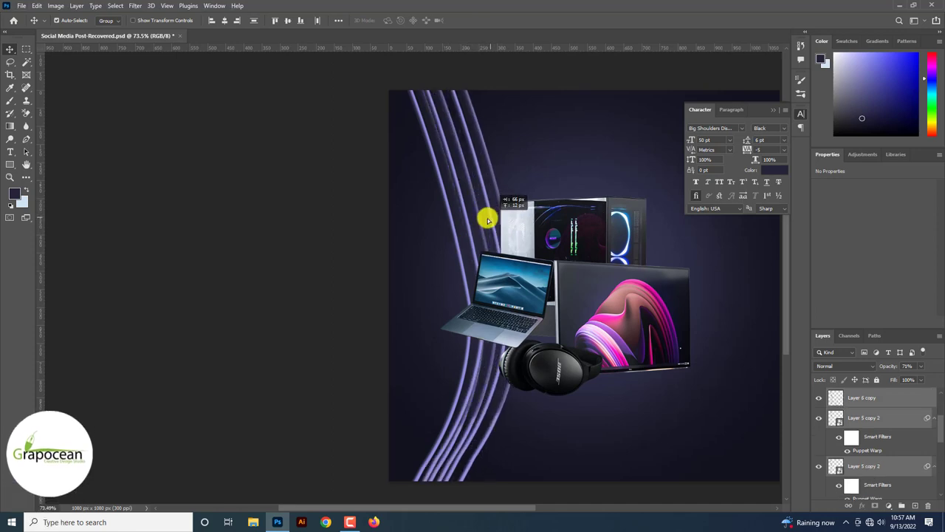
Add more line copies further right and gather the line layers into Group 1
{"action": "scroll", "coordinate": [488, 219], "scroll_direction": "down", "scroll_amount": 1}
{"action": "scroll", "coordinate": [485, 217], "scroll_direction": "up", "scroll_amount": 2}
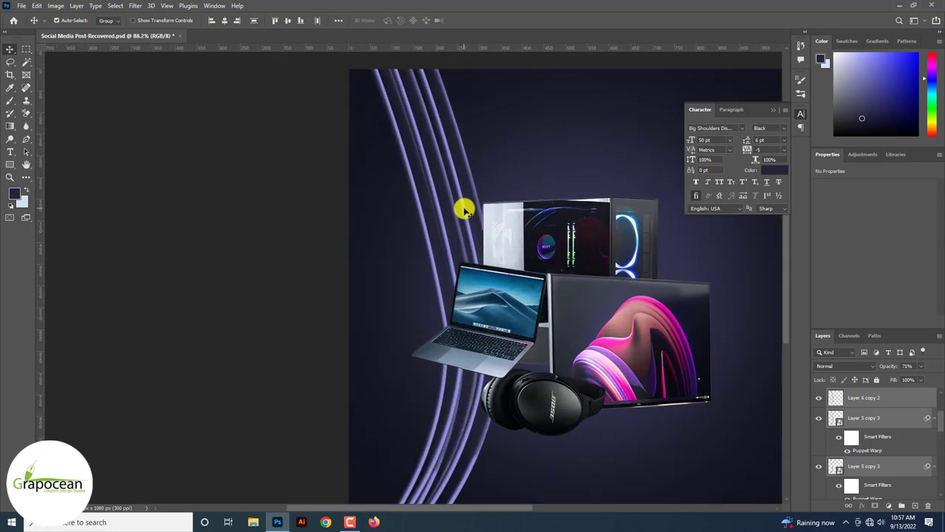
{"action": "left_click_drag", "start_coordinate": [457, 210], "coordinate": [474, 205]}
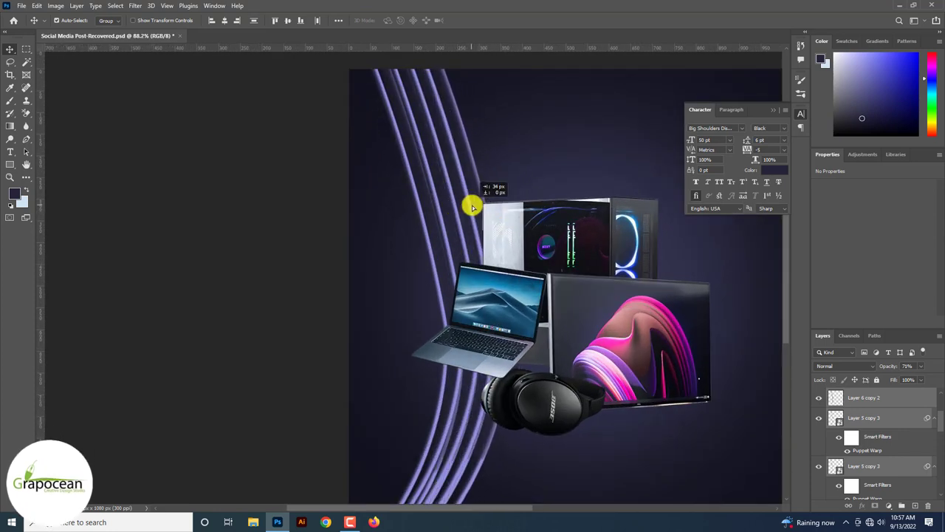
{"action": "scroll", "coordinate": [474, 205], "scroll_direction": "down", "scroll_amount": 3}
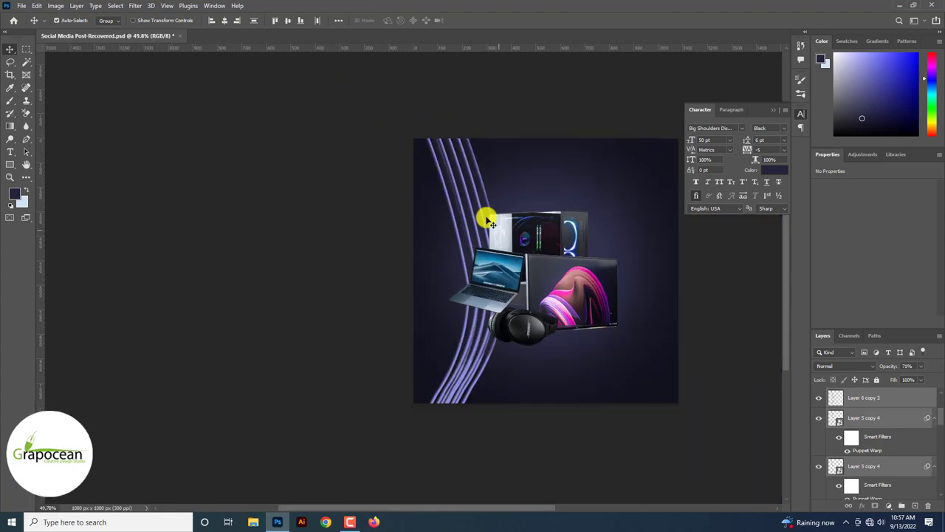
{"action": "scroll", "coordinate": [477, 205], "scroll_direction": "up", "scroll_amount": 2}
{"action": "mouse_move", "coordinate": [476, 204]}
{"action": "left_mouse_down"}
{"action": "mouse_move", "coordinate": [491, 202]}
{"action": "mouse_move", "coordinate": [485, 179]}
{"action": "left_mouse_up"}
{"action": "scroll", "coordinate": [555, 226], "scroll_direction": "down", "scroll_amount": 5}
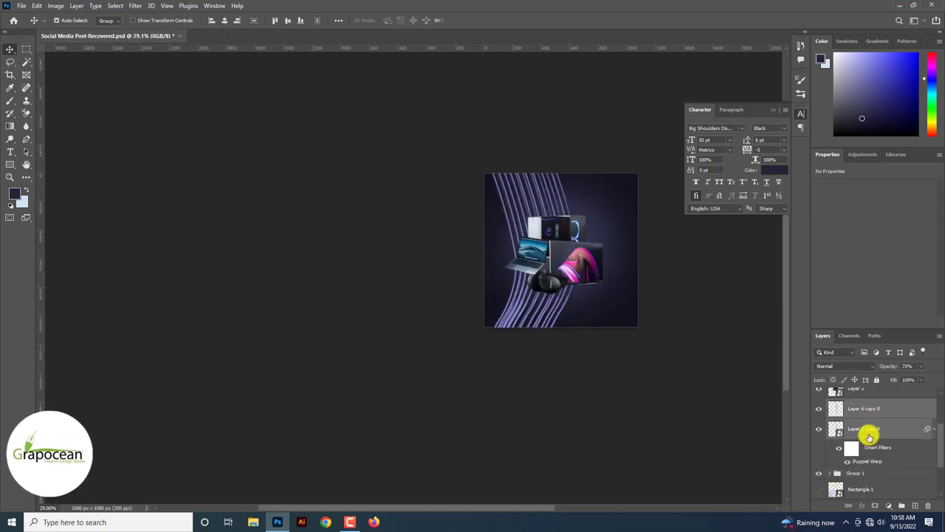
{"action": "left_click_drag", "start_coordinate": [867, 433], "coordinate": [858, 477]}
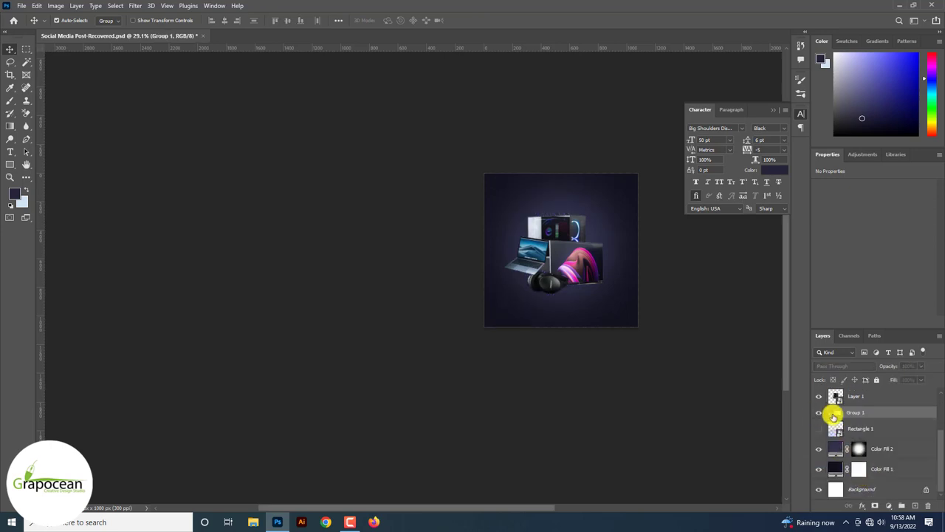
Duplicate Group 1 and move the copied lines toward the right side of the post
{"action": "left_click_drag", "start_coordinate": [919, 491], "coordinate": [915, 507]}
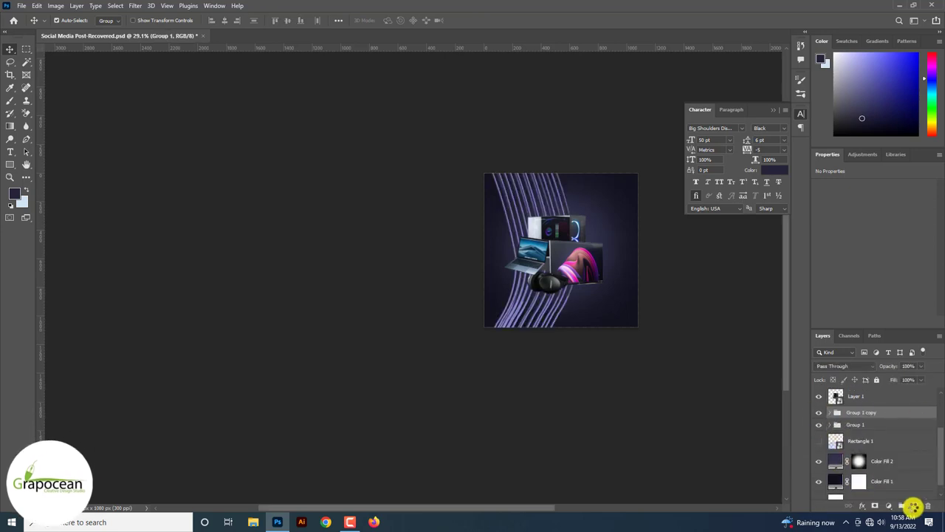
{"action": "key", "text": "ctrl+t"}
{"action": "key", "text": "Return"}
{"action": "scroll", "coordinate": [538, 207], "scroll_direction": "up", "scroll_amount": 1}
{"action": "left_click_drag", "start_coordinate": [539, 207], "coordinate": [642, 205]}
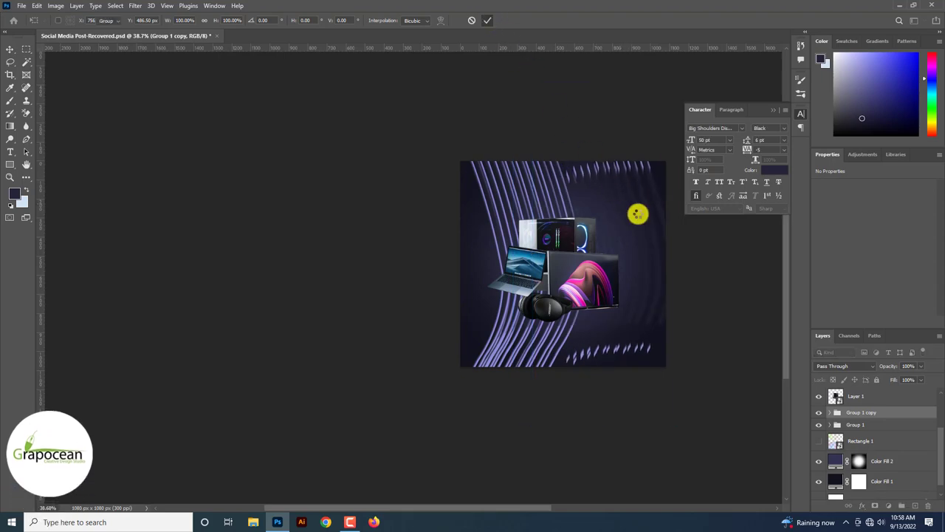
{"action": "key", "text": "Return"}
{"action": "scroll", "coordinate": [635, 212], "scroll_direction": "down", "scroll_amount": 2}
{"action": "scroll", "coordinate": [635, 213], "scroll_direction": "up", "scroll_amount": 3}
Convert Group 1 and its copy into an embedded smart object, Group 1 copy
{"action": "key", "text": "ctrl+minus"}
{"action": "left_click", "coordinate": [849, 427], "text": "ctrl"}
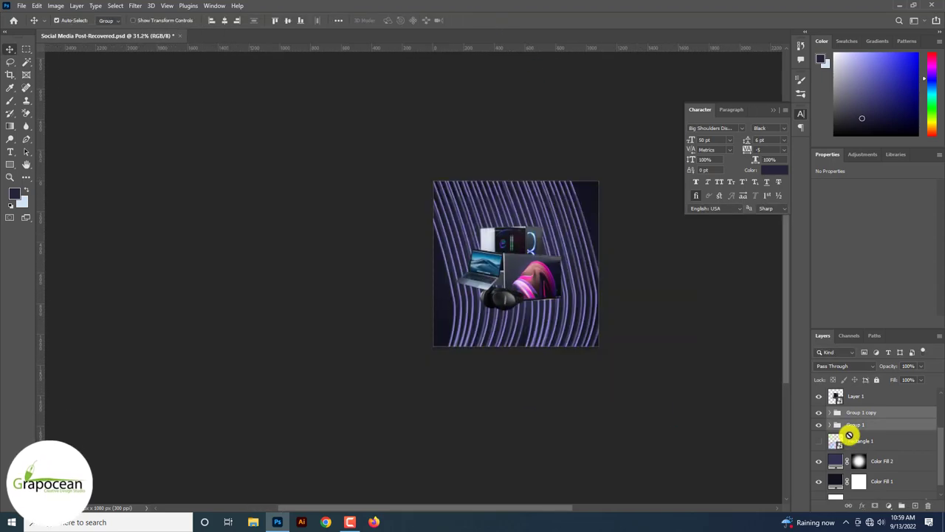
{"action": "right_click", "coordinate": [878, 415]}
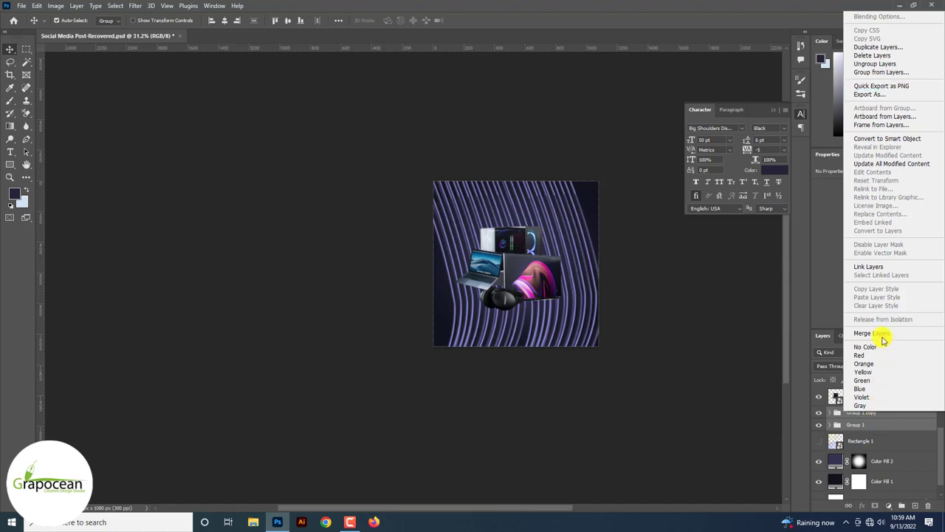
{"action": "left_click", "coordinate": [892, 139]}
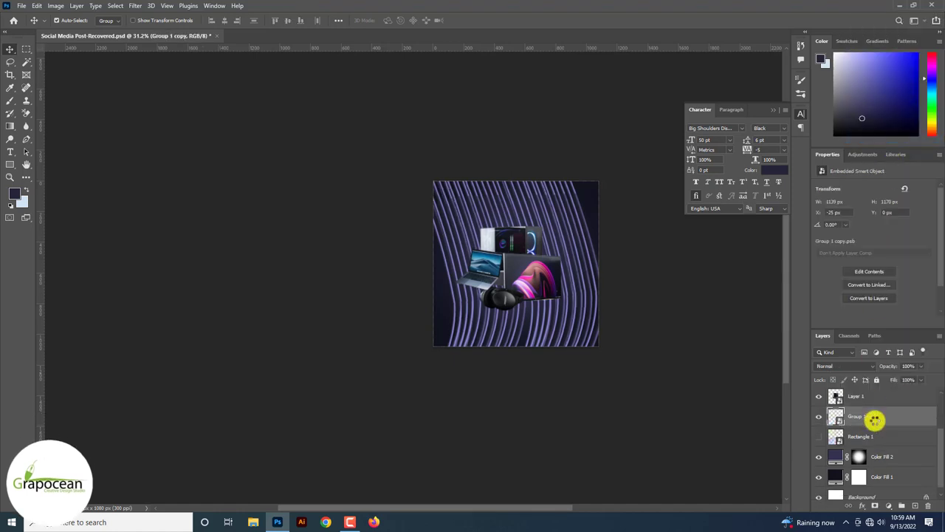
Check in Image Size that the canvas is still 1080 × 1080 px, cancelling without changes
{"action": "key", "text": "ctrl+alt+i"}
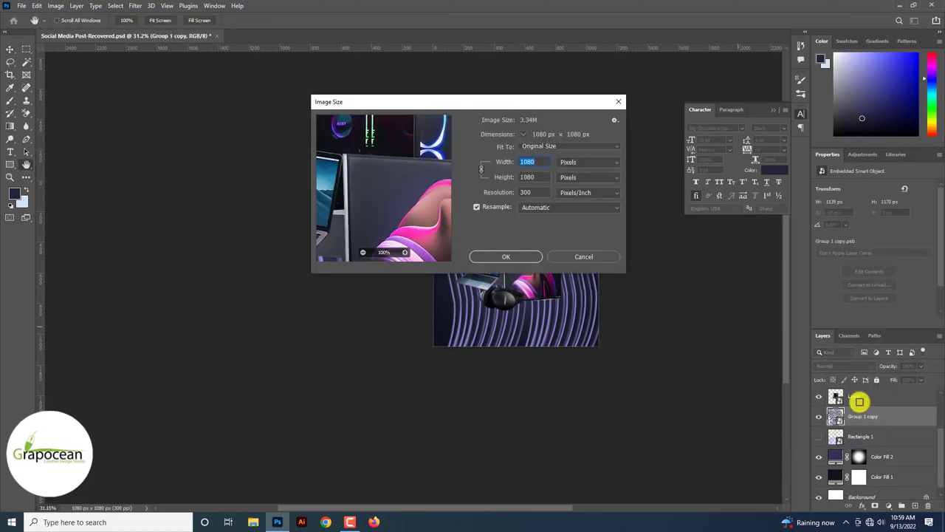
{"action": "left_click", "coordinate": [618, 104]}
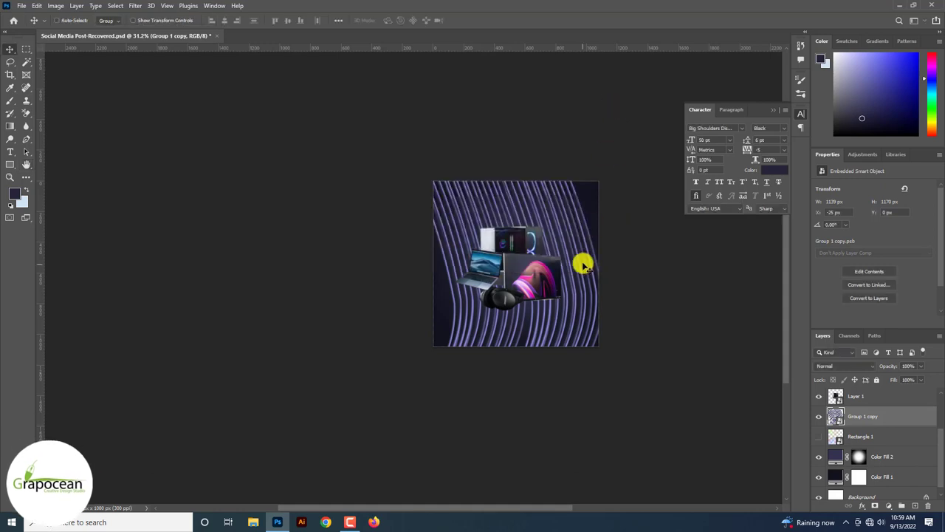
{"action": "key", "text": "ctrl+alt+i"}
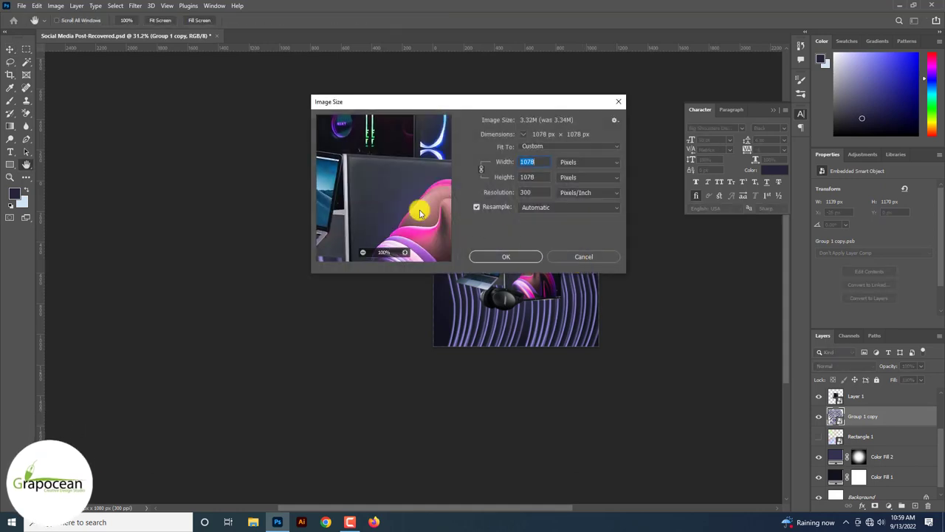
{"action": "left_click", "coordinate": [619, 101]}
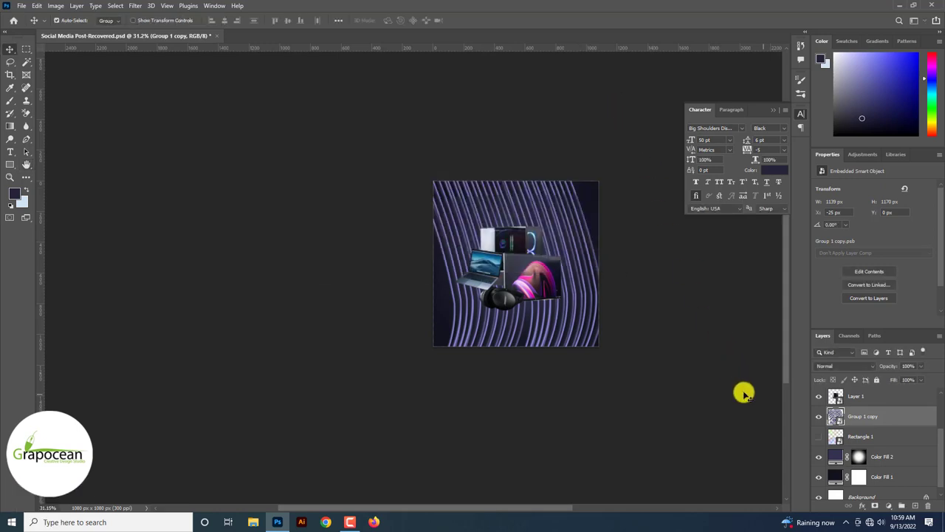
{"action": "key", "text": "h"}
{"action": "key", "text": "ctrl+alt+i"}
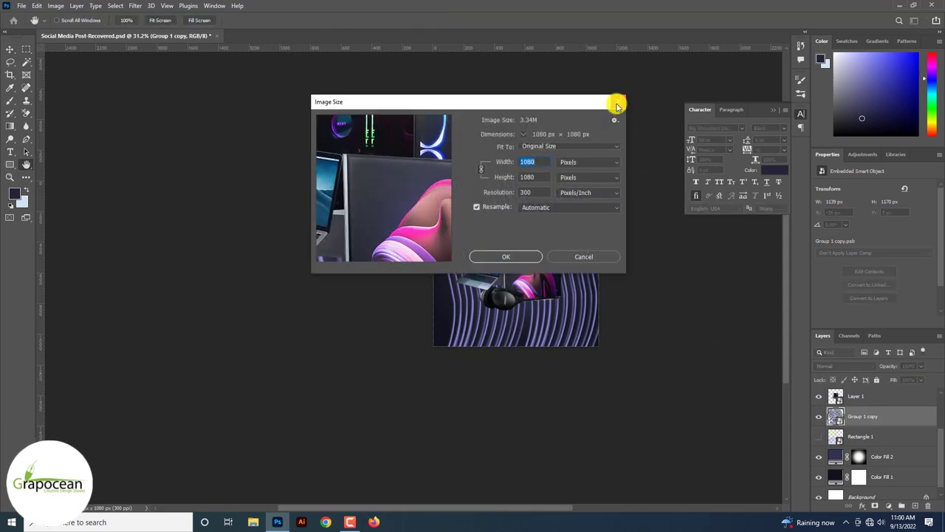
{"action": "left_click", "coordinate": [617, 105]}
{"action": "key", "text": "v"}
{"action": "scroll", "coordinate": [664, 221], "scroll_direction": "up", "scroll_amount": 2}
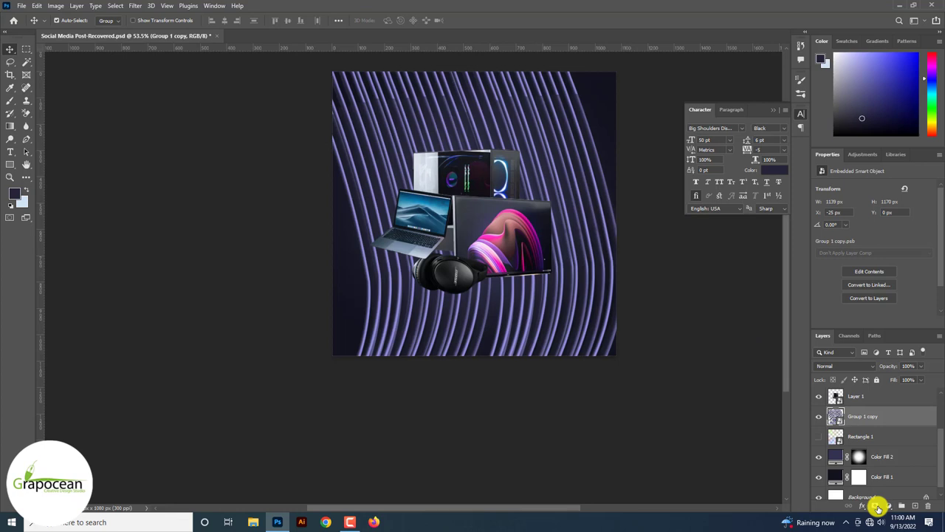
Add a gradient layer mask to Group 1 copy so the stripes fade darker toward the bottom
{"action": "left_click", "coordinate": [877, 506]}
{"action": "left_click", "coordinate": [9, 127]}
{"action": "scroll", "coordinate": [317, 262], "scroll_direction": "down", "scroll_amount": 1}
{"action": "left_click_drag", "start_coordinate": [454, 236], "coordinate": [475, 332]}
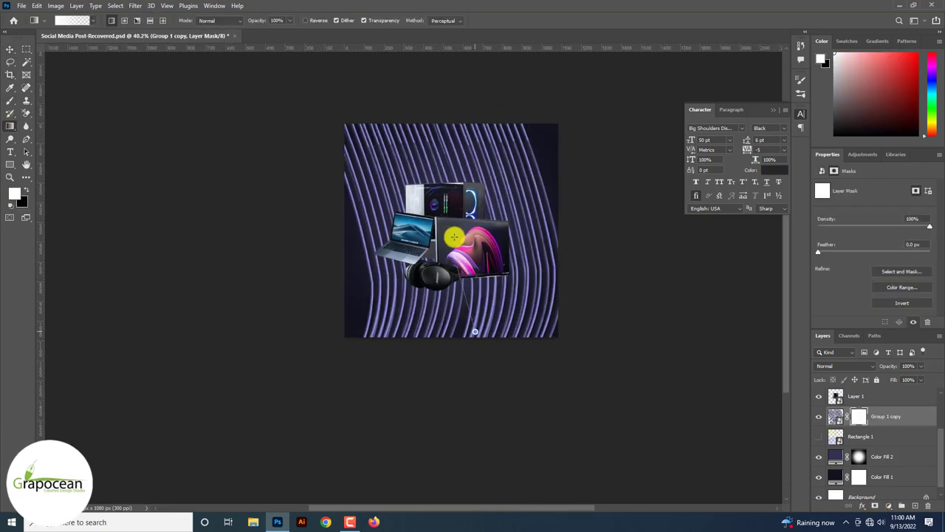
{"action": "left_click_drag", "start_coordinate": [452, 201], "coordinate": [443, 156]}
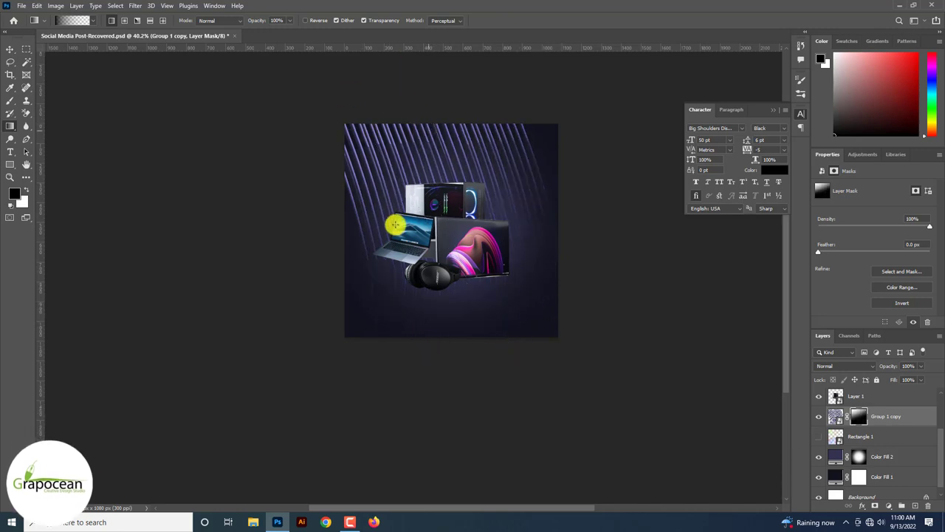
{"action": "scroll", "coordinate": [506, 281], "scroll_direction": "down", "scroll_amount": 2}
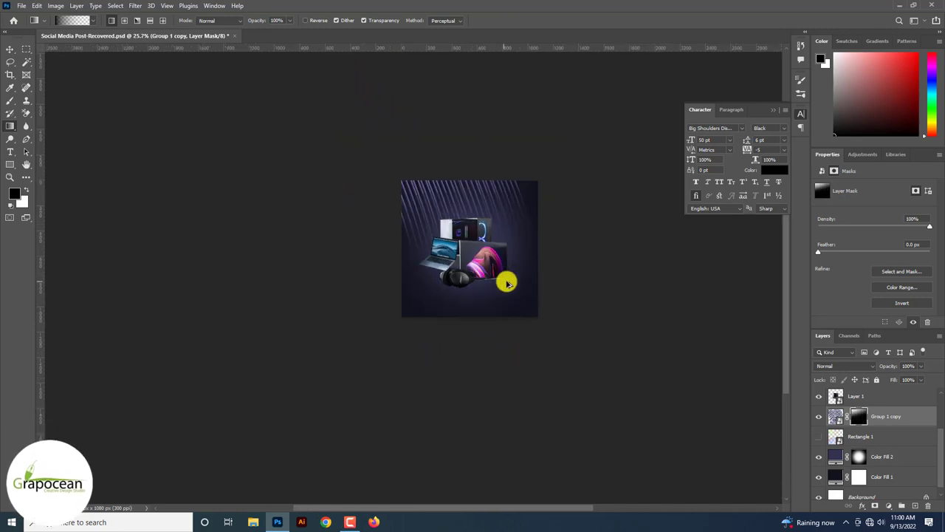
{"action": "scroll", "coordinate": [506, 280], "scroll_direction": "up", "scroll_amount": 3}
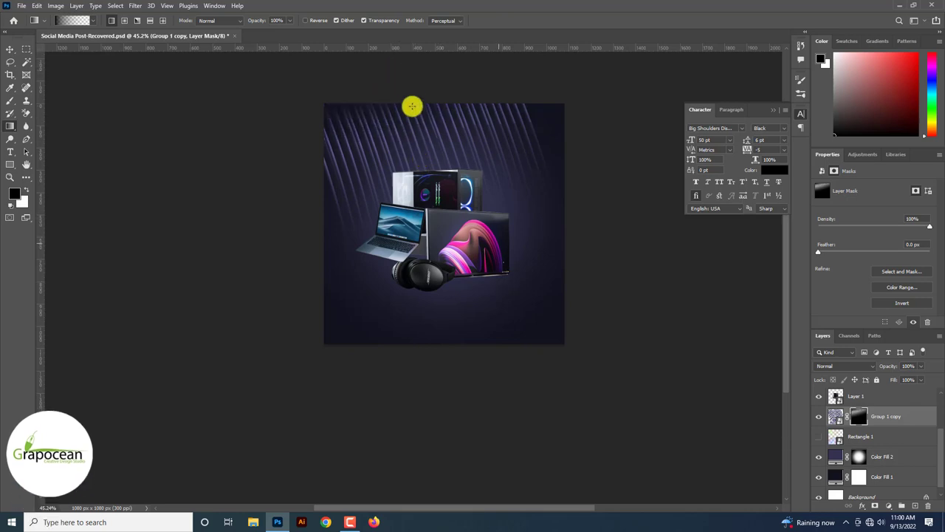
{"action": "left_click_drag", "start_coordinate": [423, 155], "coordinate": [422, 147]}
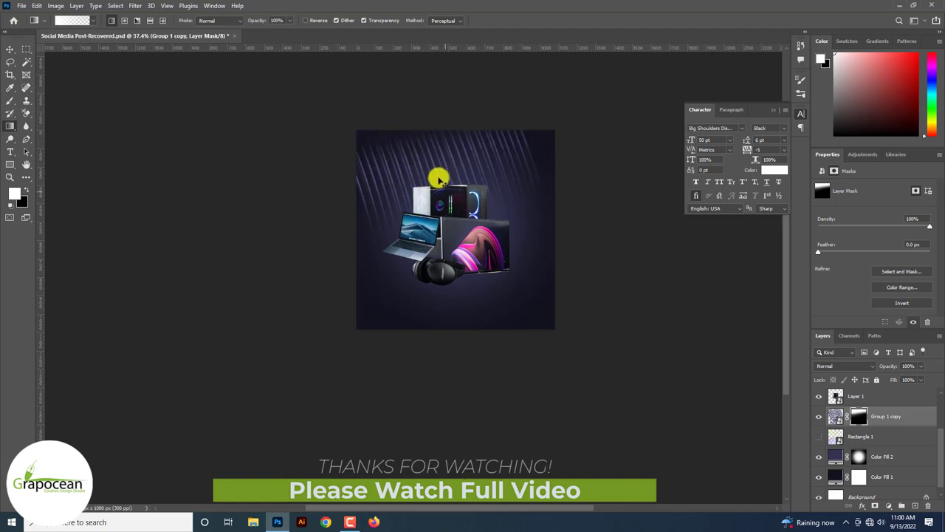
{"action": "key", "text": "x"}
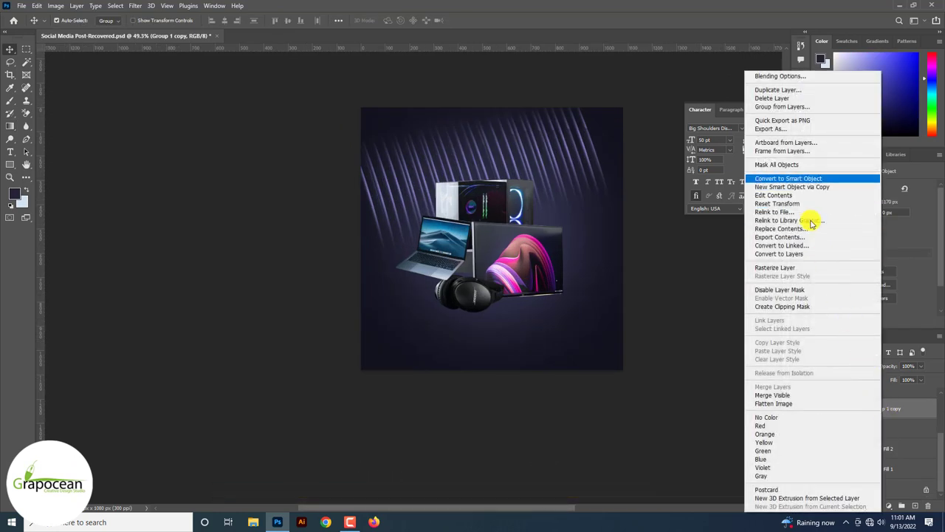
Warp Group 1 copy with the Arc preset at 57% bend, shifted down, and commit
{"action": "left_click", "coordinate": [787, 178]}
{"action": "key", "text": "ctrl+t"}
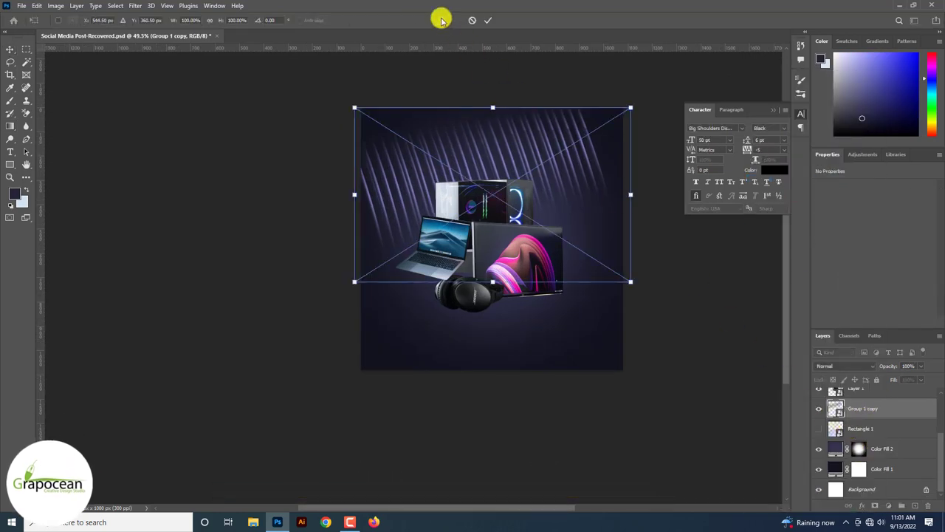
{"action": "left_click", "coordinate": [441, 20]}
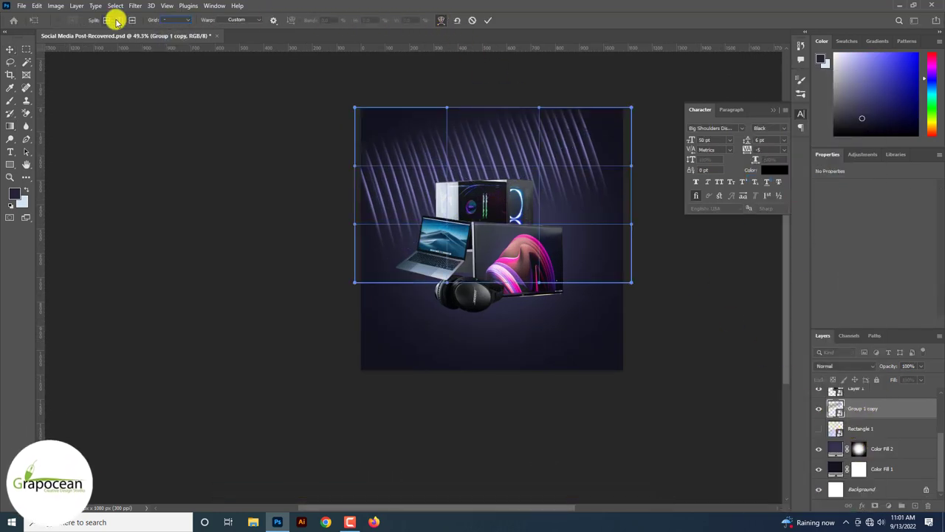
{"action": "left_click", "coordinate": [239, 21]}
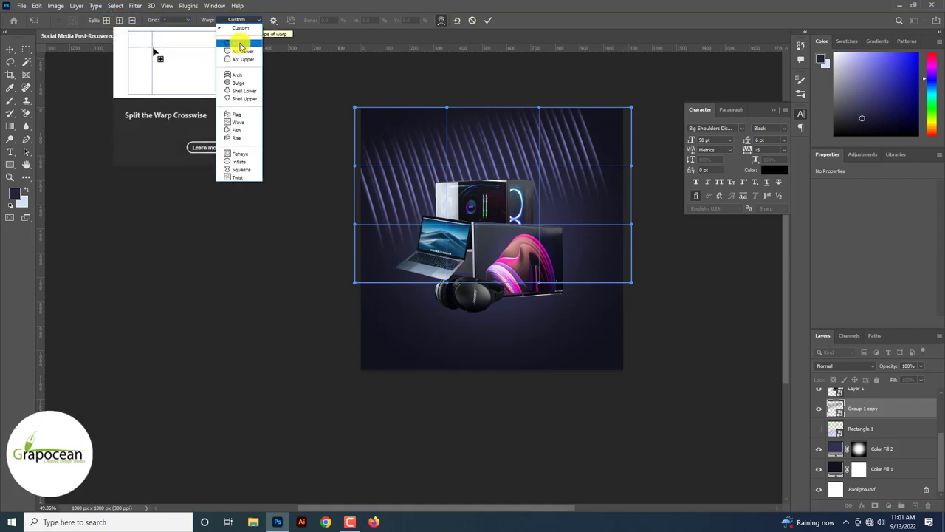
{"action": "left_click", "coordinate": [240, 44]}
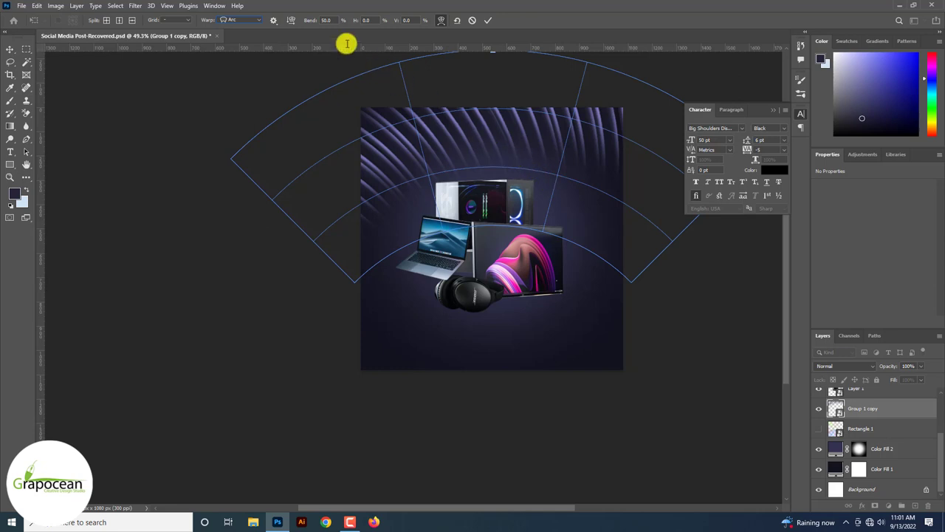
{"action": "left_click_drag", "start_coordinate": [311, 19], "coordinate": [333, 22]}
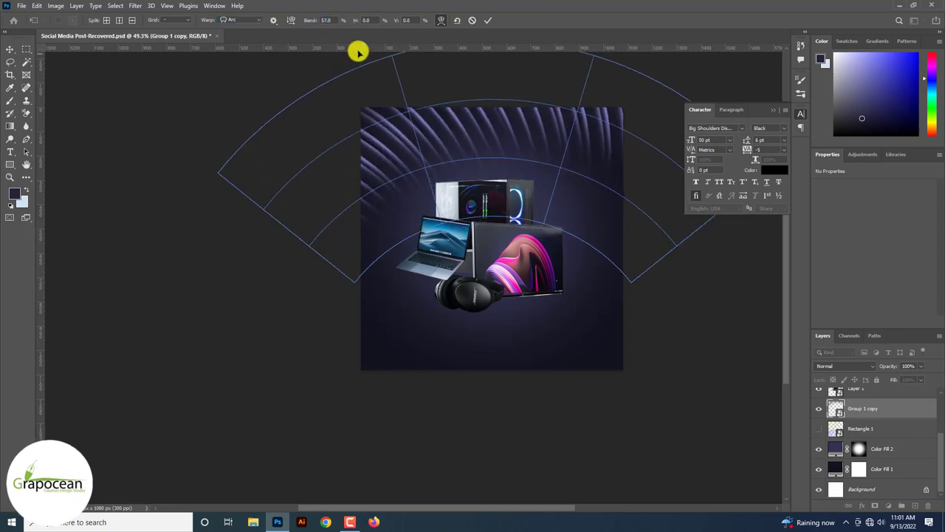
{"action": "left_click_drag", "start_coordinate": [358, 52], "coordinate": [421, 197]}
{"action": "left_click", "coordinate": [485, 21]}
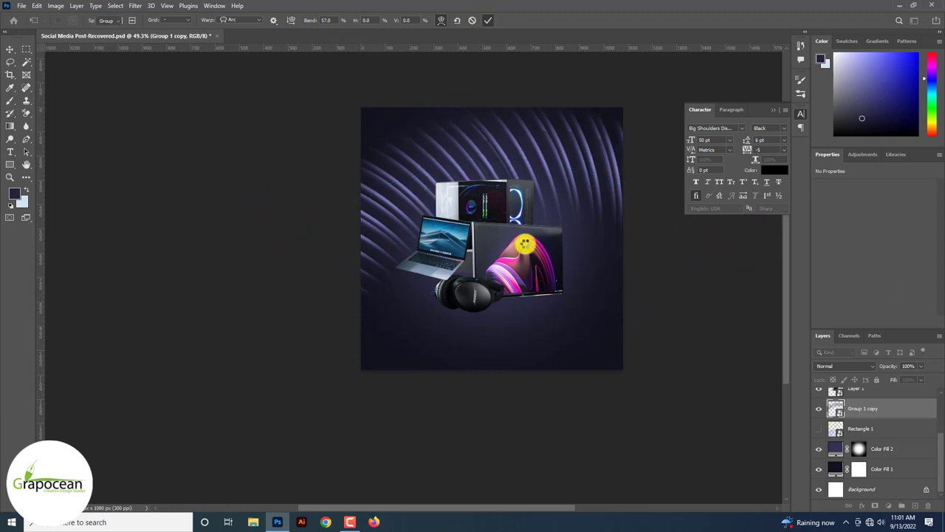
{"action": "scroll", "coordinate": [517, 281], "scroll_direction": "down", "scroll_amount": 3}
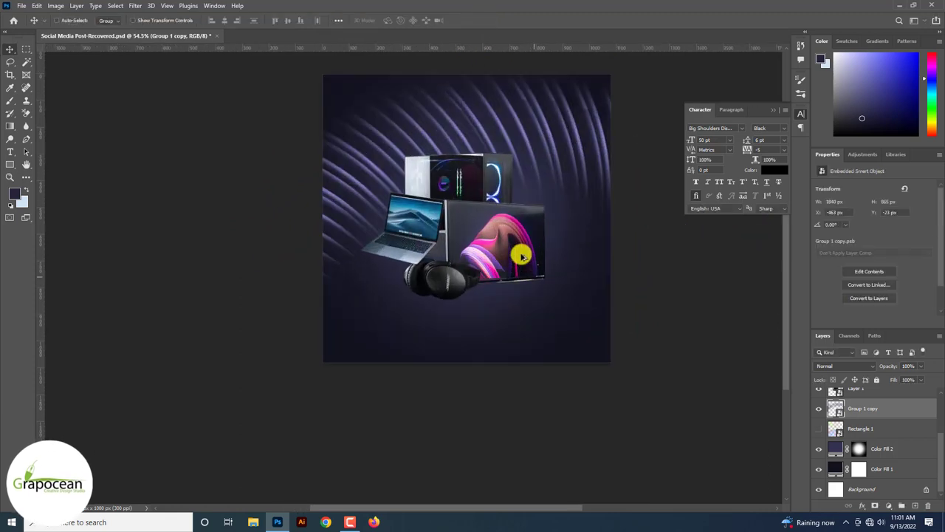
Colour the Lorem Ipsum text yellow-green and reduce it to 19 pt
{"action": "triple_click", "coordinate": [364, 213]}
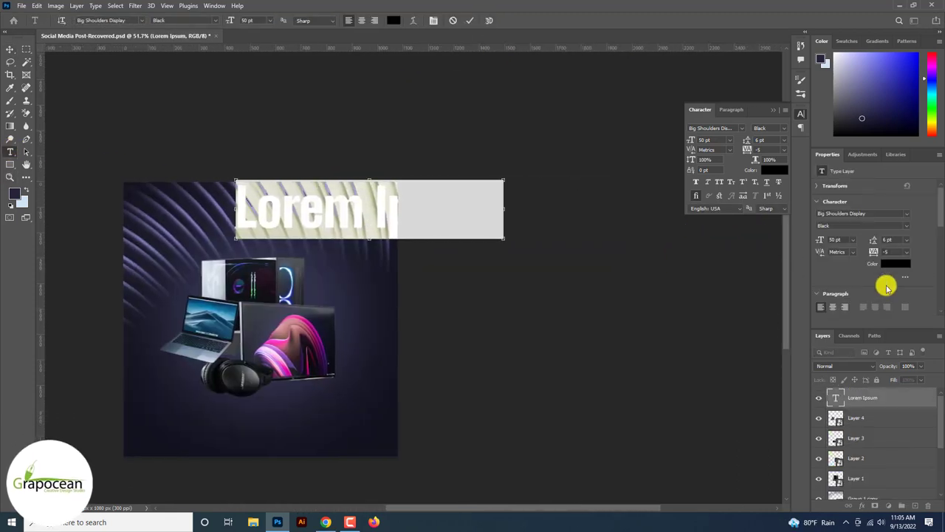
{"action": "left_click", "coordinate": [394, 20]}
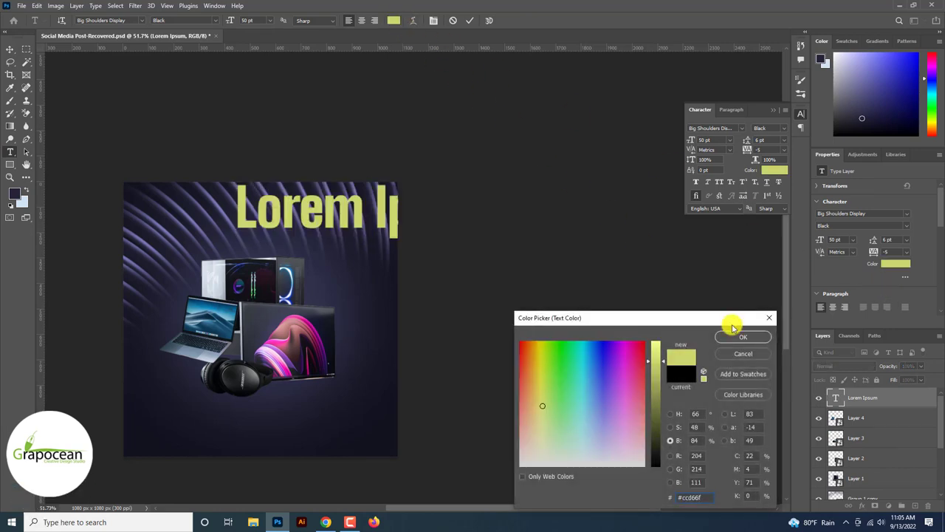
{"action": "left_click", "coordinate": [742, 336]}
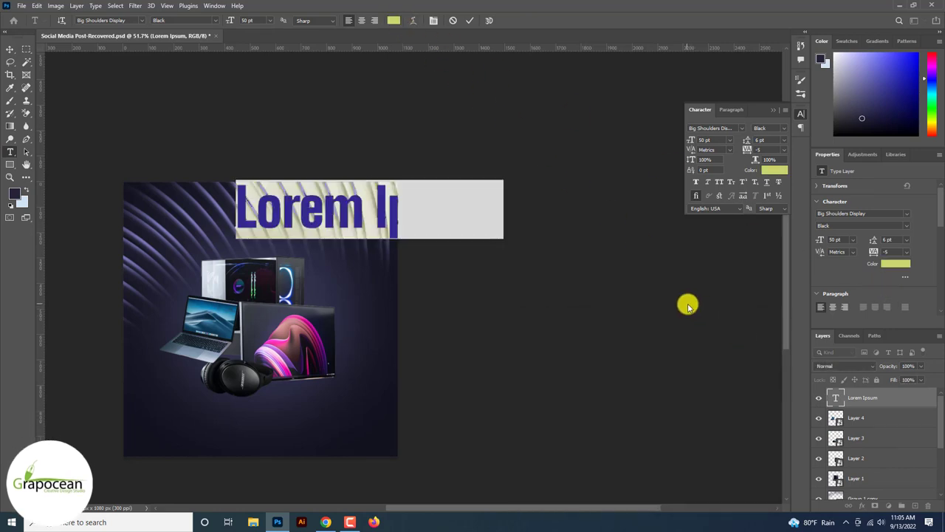
{"action": "left_click_drag", "start_coordinate": [231, 20], "coordinate": [217, 22]}
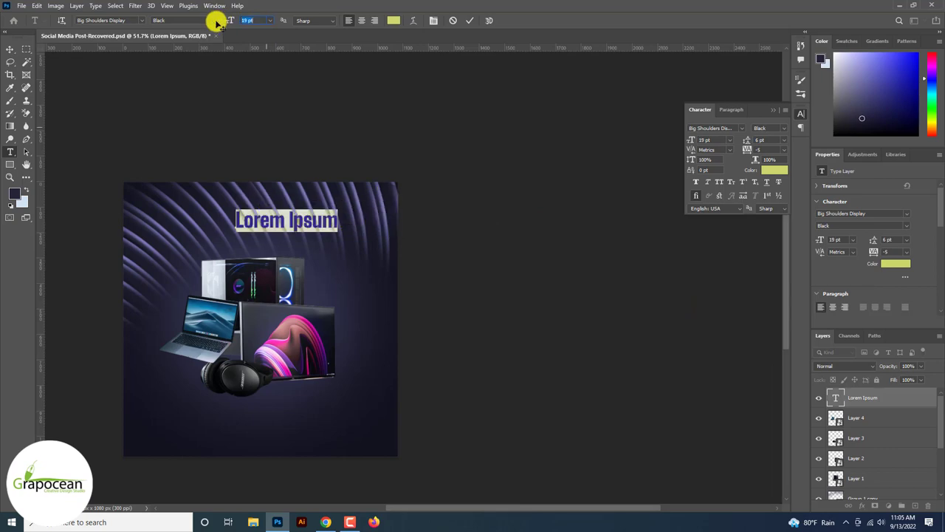
{"action": "left_click", "coordinate": [9, 48]}
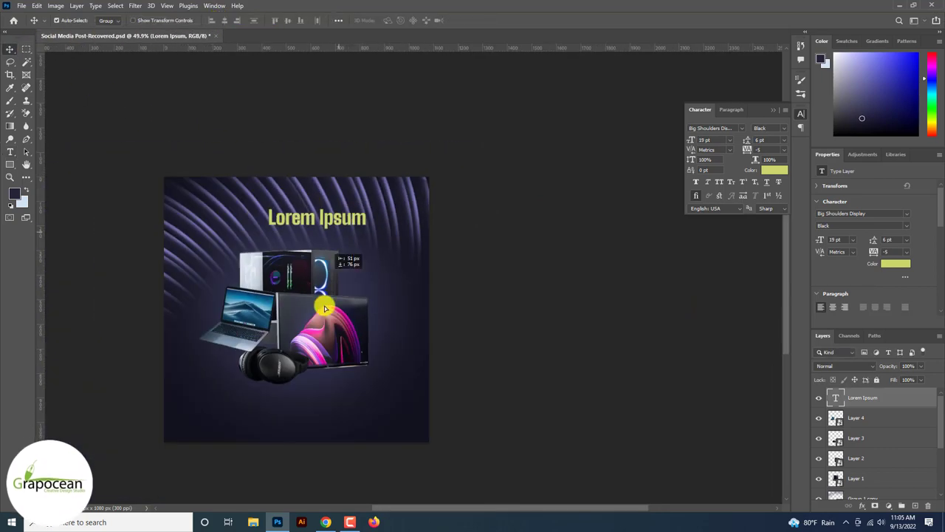
Reposition the text above the gadgets and replace it with the 'Smart Gadget' headline
{"action": "left_click_drag", "start_coordinate": [352, 219], "coordinate": [325, 399]}
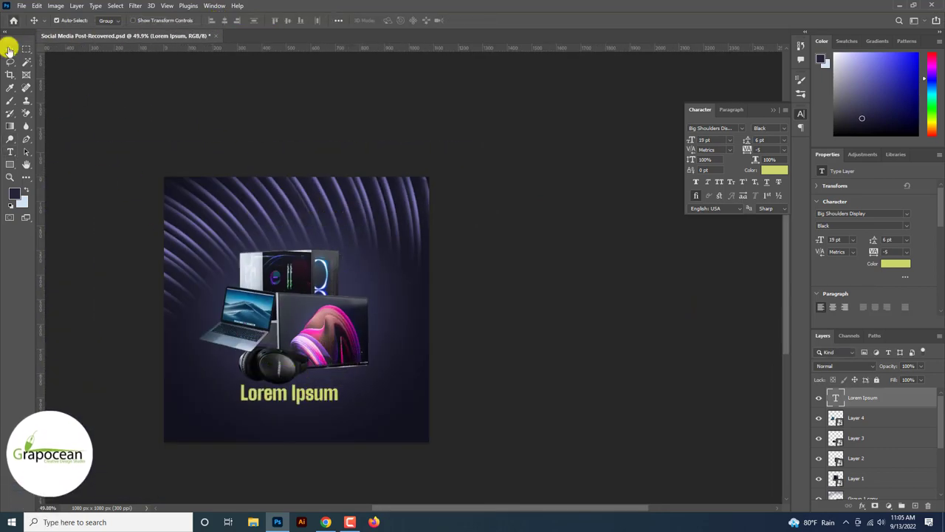
{"action": "scroll", "coordinate": [97, 88], "scroll_direction": "up", "scroll_amount": 5}
{"action": "left_click_drag", "start_coordinate": [266, 159], "coordinate": [291, 150]}
{"action": "scroll", "coordinate": [290, 150], "scroll_direction": "down", "scroll_amount": 5}
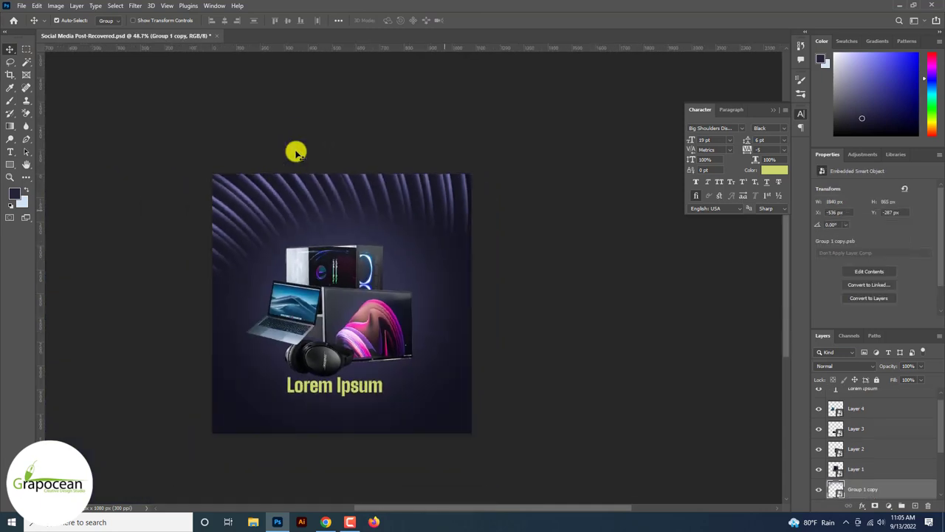
{"action": "left_click_drag", "start_coordinate": [347, 384], "coordinate": [358, 227]}
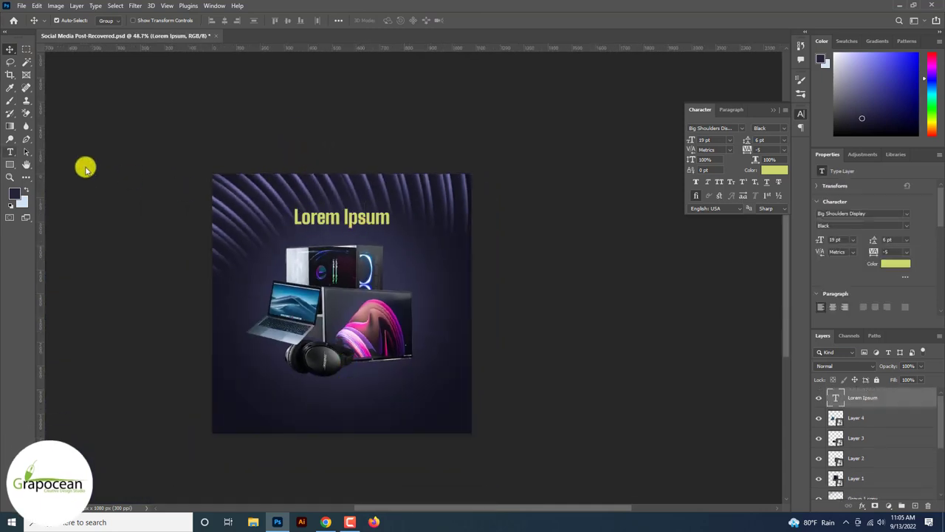
{"action": "scroll", "coordinate": [345, 237], "scroll_direction": "up", "scroll_amount": 4}
{"action": "left_click_drag", "start_coordinate": [255, 199], "coordinate": [557, 208]}
{"action": "key", "text": "BackSpace"}
{"action": "type", "text": "Smart"}
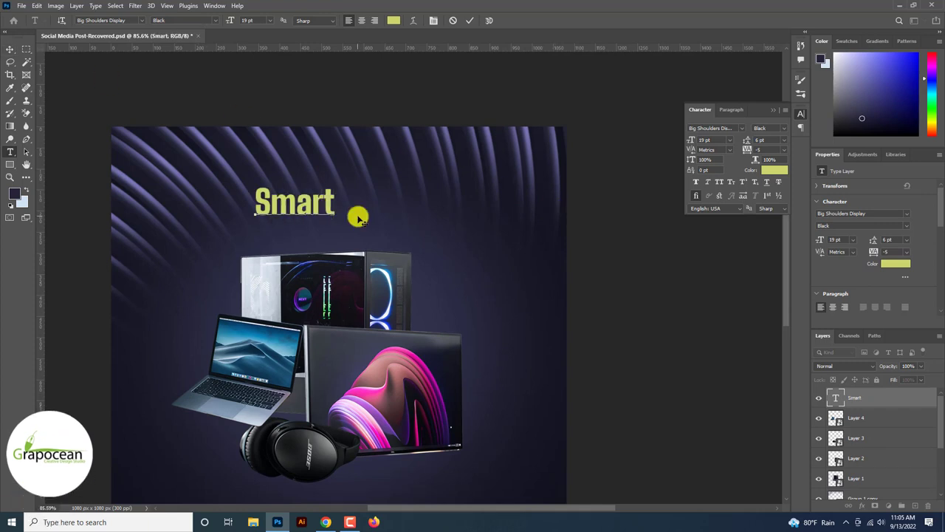
{"action": "type", "text": " Gadget"}
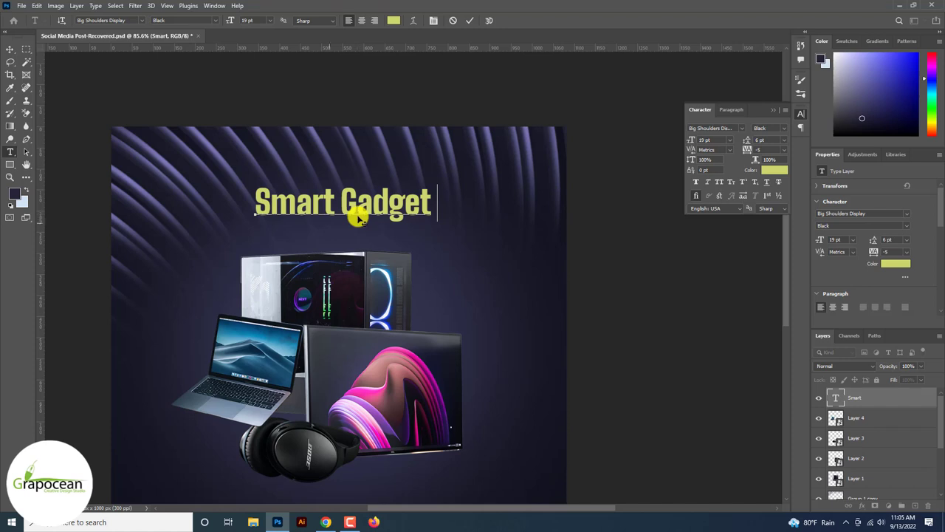
{"action": "left_click", "coordinate": [11, 50]}
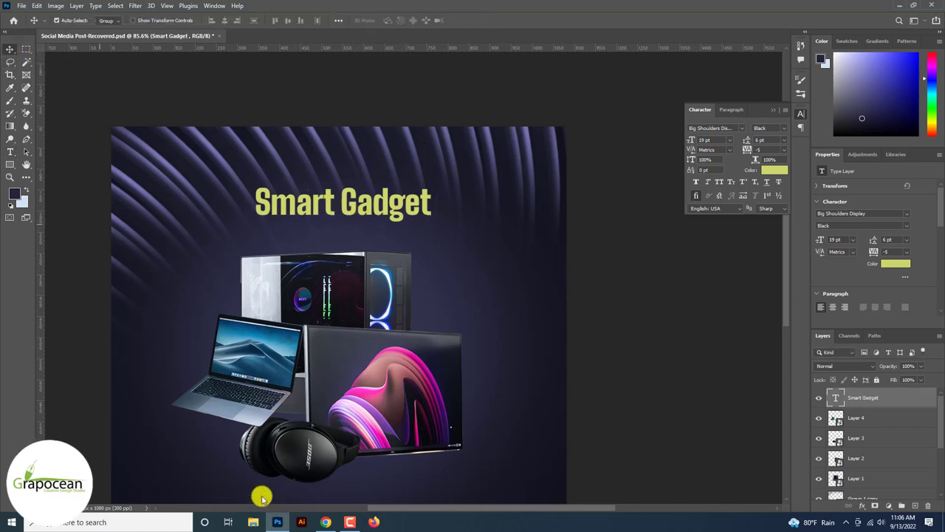
Add a salmon-red 'Shop' text line below the headline, set to All Caps
{"action": "left_click", "coordinate": [346, 276]}
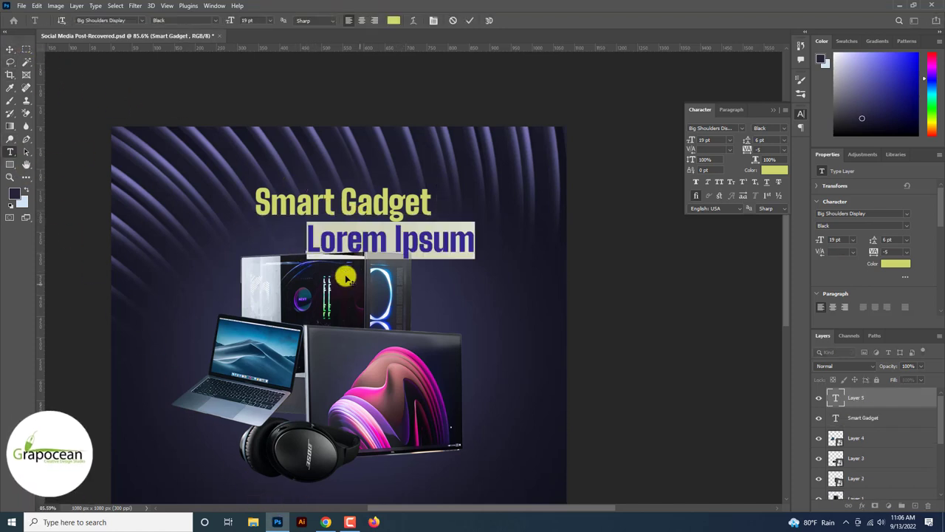
{"action": "key", "text": "BackSpace"}
{"action": "type", "text": "Shop"}
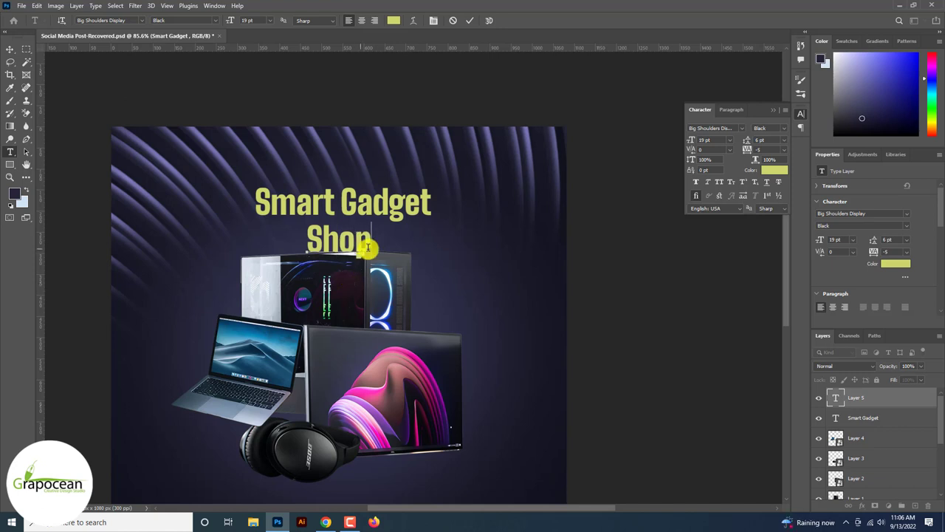
{"action": "left_click_drag", "start_coordinate": [367, 249], "coordinate": [173, 241]}
{"action": "left_click", "coordinate": [394, 20]}
{"action": "left_click", "coordinate": [521, 408]}
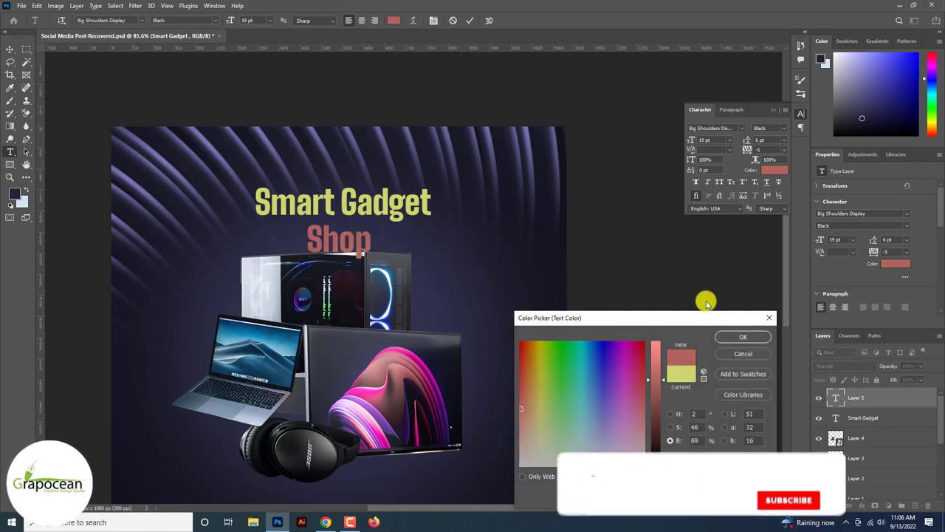
{"action": "left_click", "coordinate": [744, 336]}
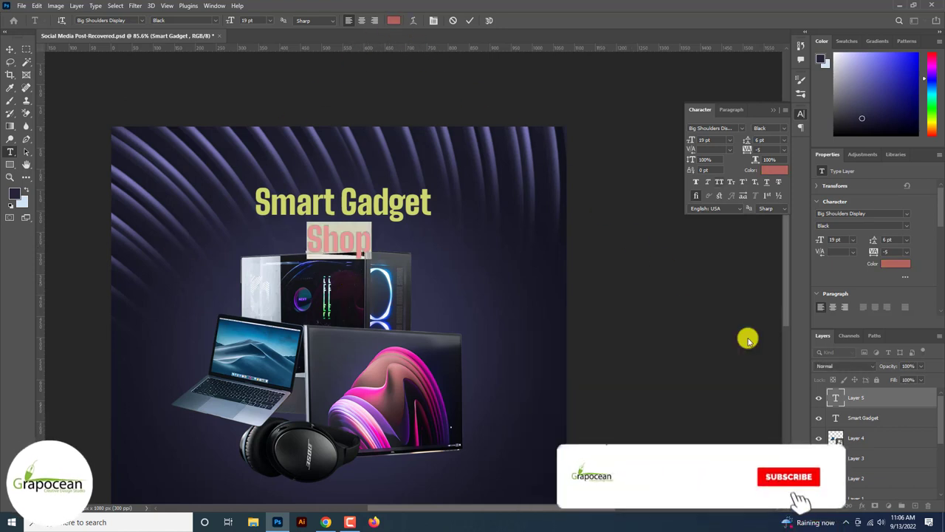
{"action": "left_click", "coordinate": [829, 194]}
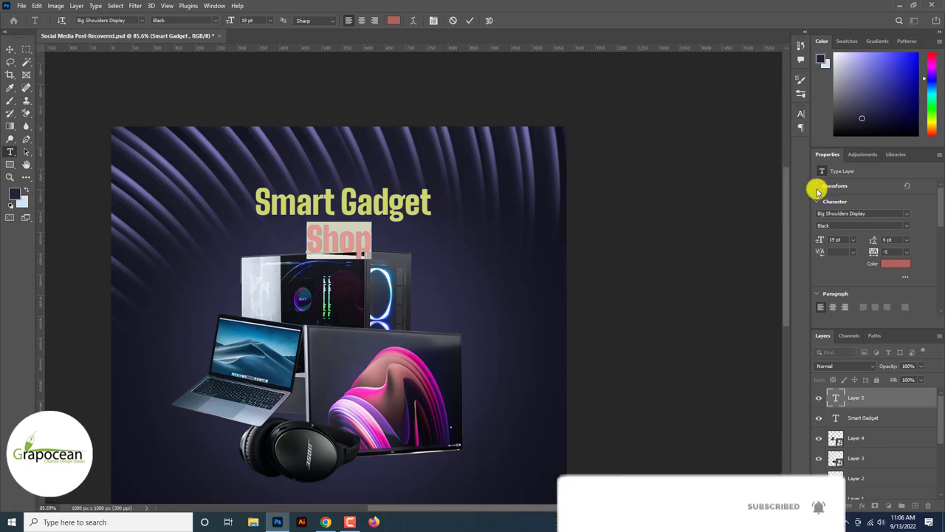
{"action": "scroll", "coordinate": [849, 277], "scroll_direction": "down", "scroll_amount": 1}
{"action": "scroll", "coordinate": [852, 281], "scroll_direction": "down", "scroll_amount": 4}
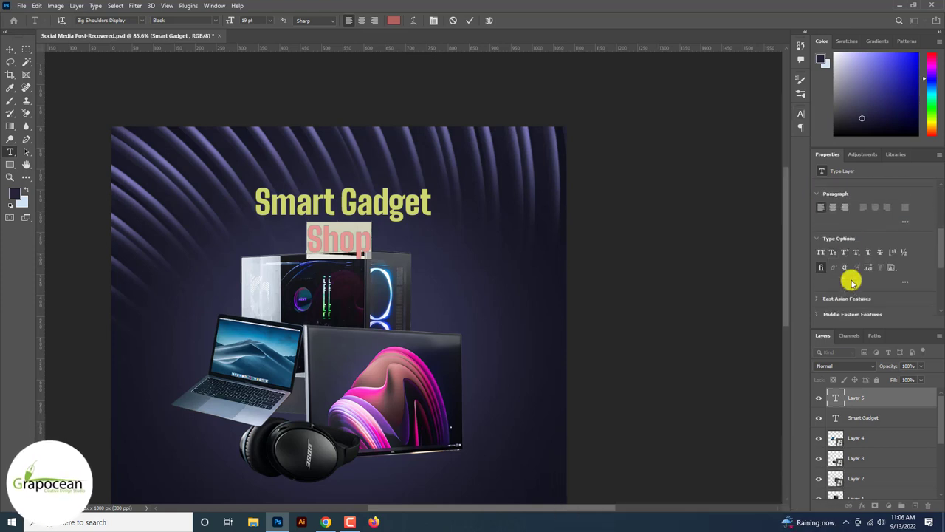
{"action": "left_click", "coordinate": [820, 252]}
{"action": "left_click", "coordinate": [10, 49]}
Scale SHOP up to headline width and place it just under 'Smart Gadget'
{"action": "key", "text": "ctrl+t"}
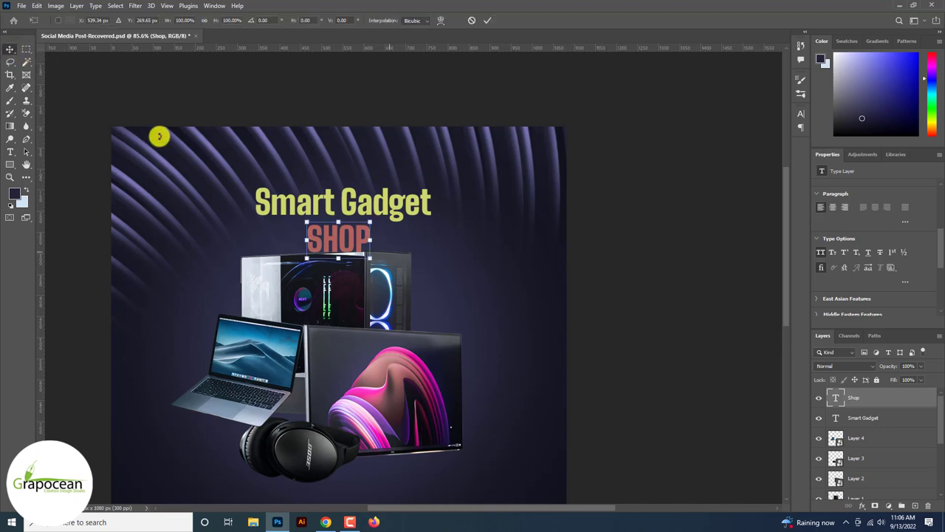
{"action": "left_click_drag", "start_coordinate": [369, 260], "coordinate": [418, 272]}
{"action": "left_click_drag", "start_coordinate": [384, 242], "coordinate": [357, 269]}
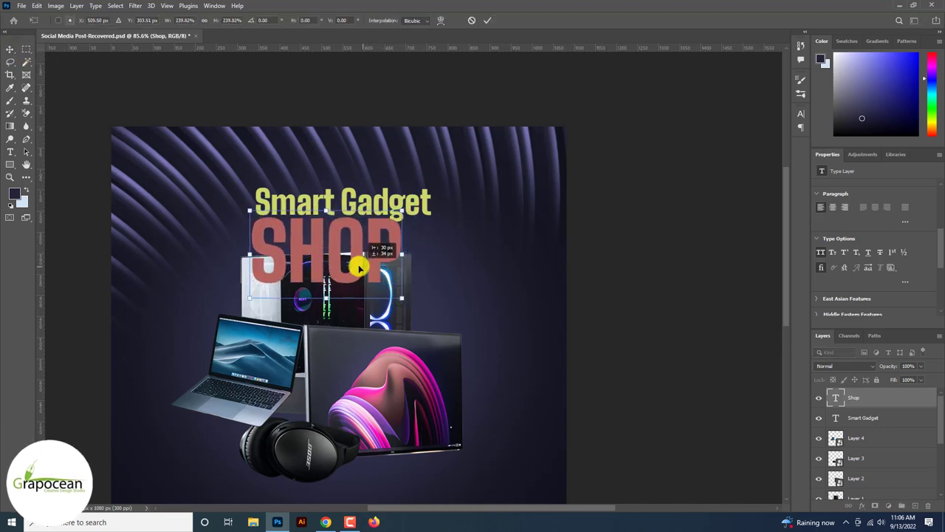
{"action": "left_click", "coordinate": [488, 20]}
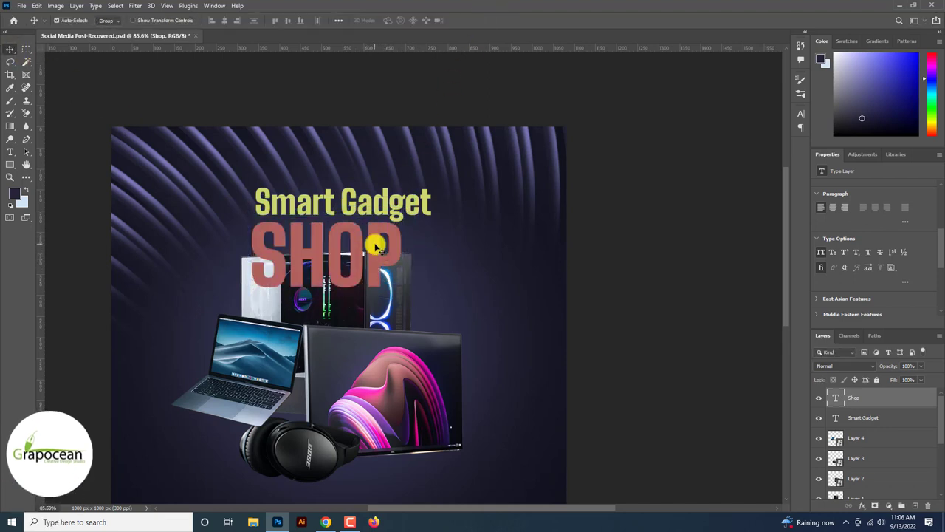
{"action": "left_click", "coordinate": [378, 223], "text": "shift"}
{"action": "scroll", "coordinate": [269, 203], "scroll_direction": "down", "scroll_amount": 4}
Move both titles to the lower right beneath the gadgets and shrink them slightly together
{"action": "scroll", "coordinate": [256, 211], "scroll_direction": "down", "scroll_amount": 1}
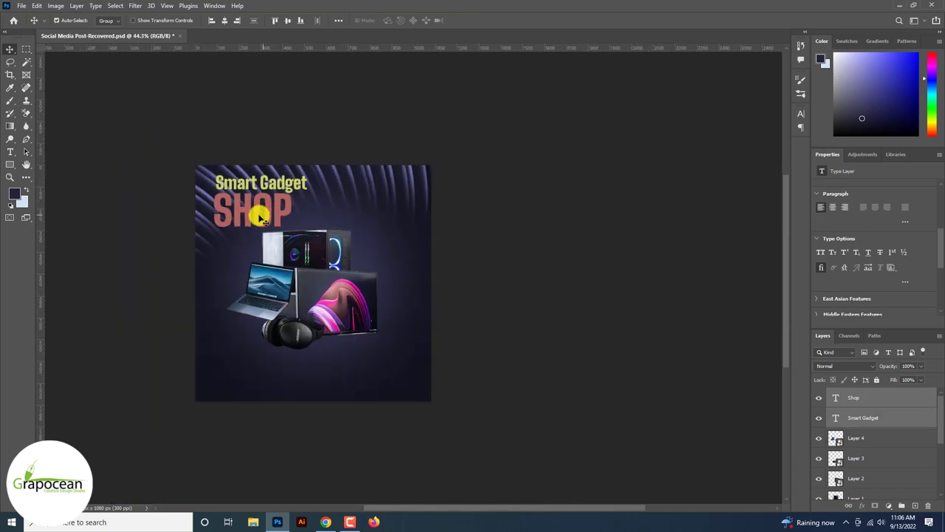
{"action": "mouse_move", "coordinate": [256, 211]}
{"action": "left_mouse_down"}
{"action": "mouse_move", "coordinate": [374, 377]}
{"action": "mouse_move", "coordinate": [347, 376]}
{"action": "mouse_move", "coordinate": [376, 379]}
{"action": "left_mouse_up"}
{"action": "scroll", "coordinate": [426, 375], "scroll_direction": "up", "scroll_amount": 2}
{"action": "scroll", "coordinate": [425, 375], "scroll_direction": "up", "scroll_amount": 2}
{"action": "left_click", "coordinate": [506, 468]}
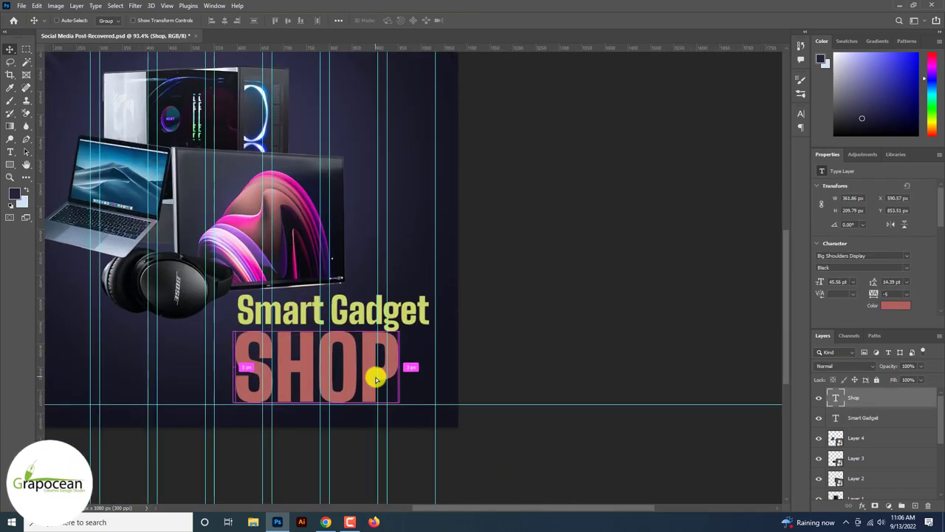
{"action": "scroll", "coordinate": [561, 348], "scroll_direction": "up", "scroll_amount": 1}
{"action": "scroll", "coordinate": [298, 386], "scroll_direction": "up", "scroll_amount": 2}
{"action": "left_click", "coordinate": [287, 332], "text": "shift"}
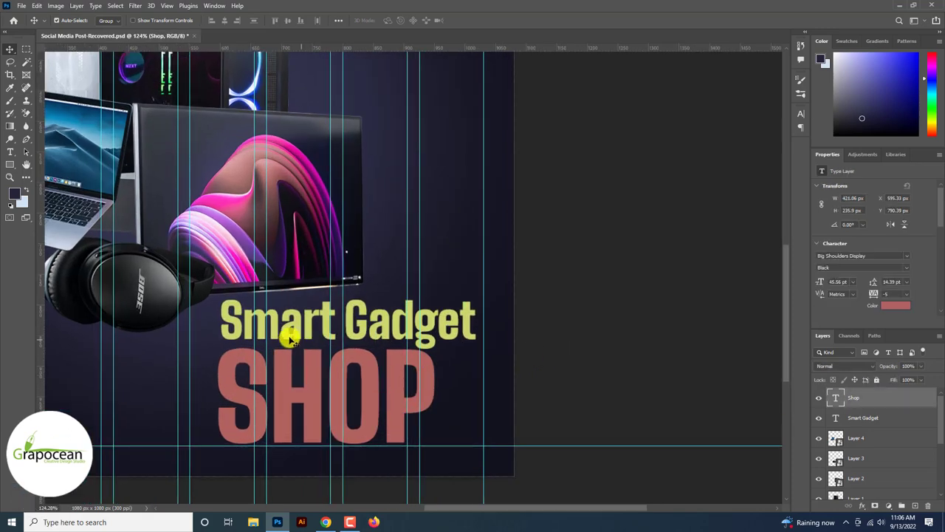
{"action": "left_click_drag", "start_coordinate": [288, 331], "coordinate": [252, 338]}
{"action": "key", "text": "ctrl+t"}
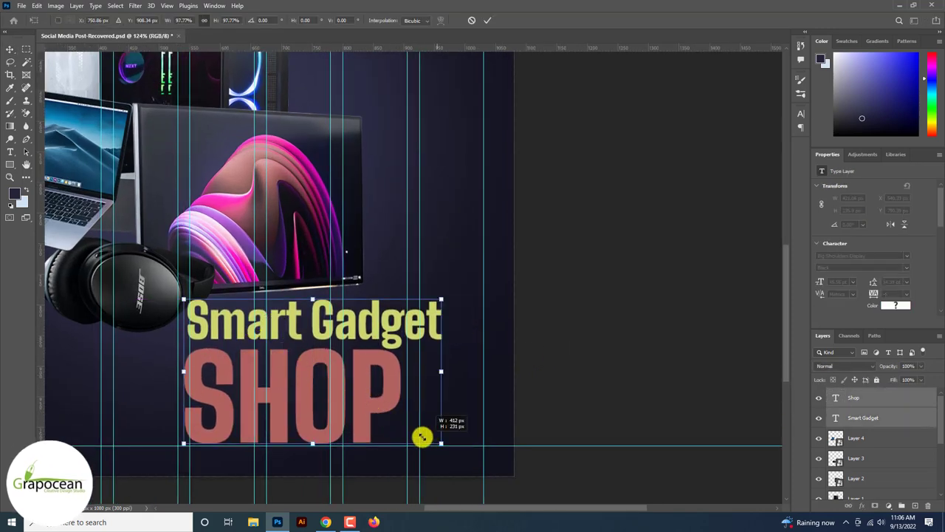
{"action": "left_click_drag", "start_coordinate": [421, 438], "coordinate": [399, 436]}
{"action": "left_click_drag", "start_coordinate": [312, 406], "coordinate": [282, 401]}
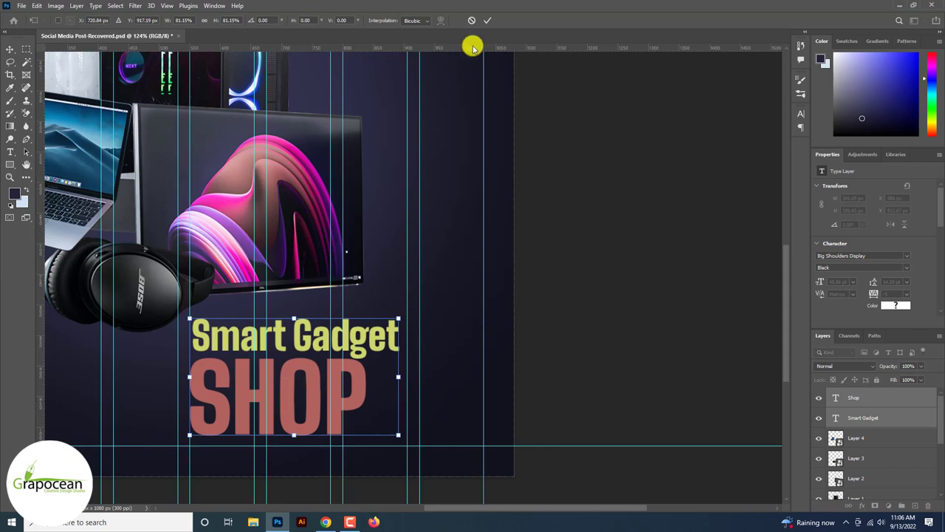
{"action": "left_click", "coordinate": [486, 20]}
{"action": "left_click", "coordinate": [609, 380]}
Nudge 'Smart Gadget' left and widen it horizontally
{"action": "scroll", "coordinate": [396, 347], "scroll_direction": "up", "scroll_amount": 2}
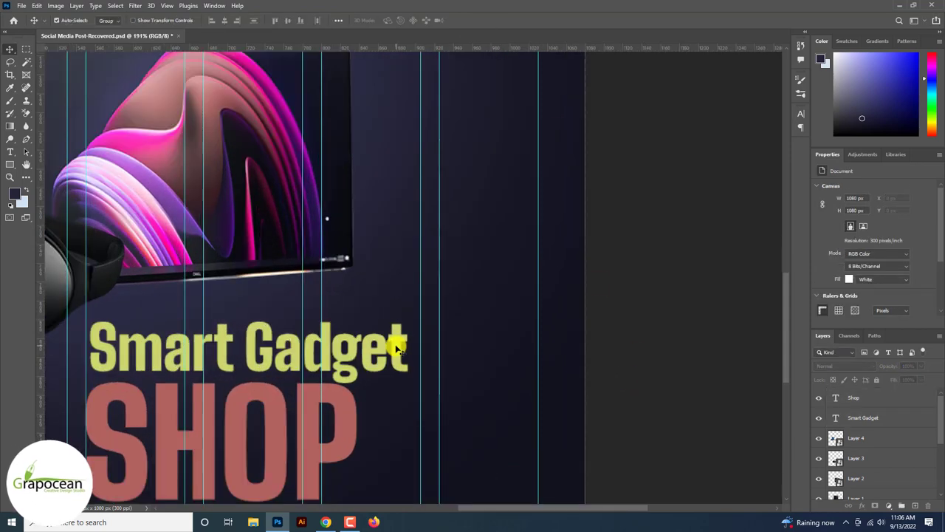
{"action": "left_click", "coordinate": [396, 347]}
{"action": "key", "text": "Left"}
{"action": "key", "text": "Left"}
{"action": "key", "text": "Left"}
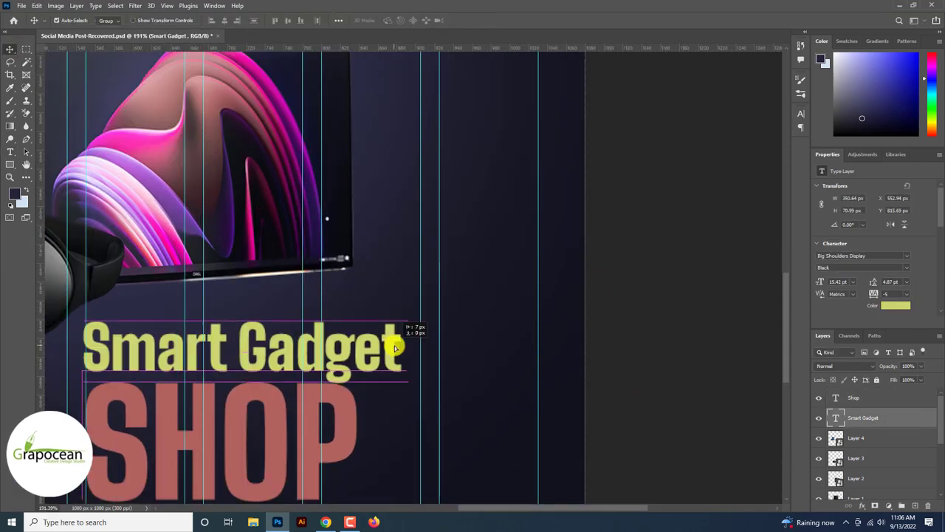
{"action": "key", "text": "ctrl+t"}
{"action": "left_click_drag", "start_coordinate": [408, 351], "coordinate": [428, 351]}
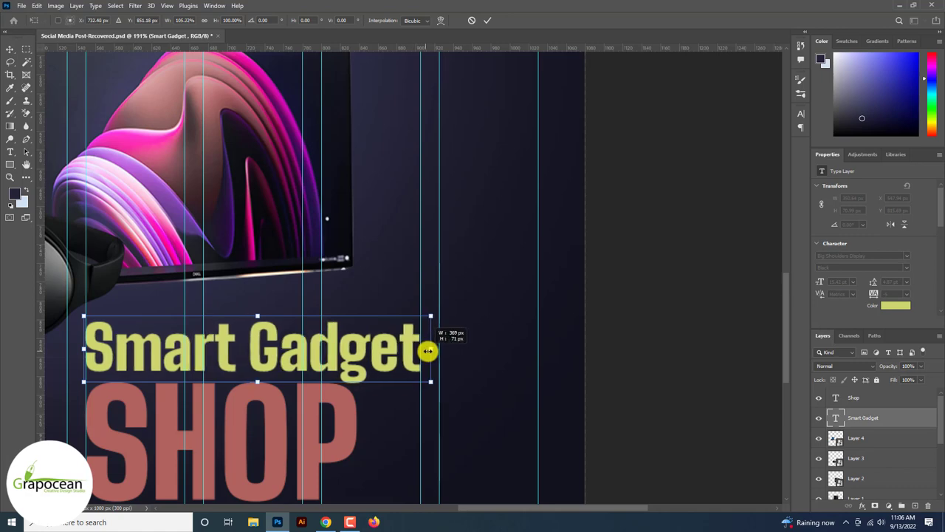
{"action": "left_click", "coordinate": [487, 20]}
Widen SHOP slightly and move it up snug beneath the headline
{"action": "scroll", "coordinate": [440, 120], "scroll_direction": "down", "scroll_amount": 2}
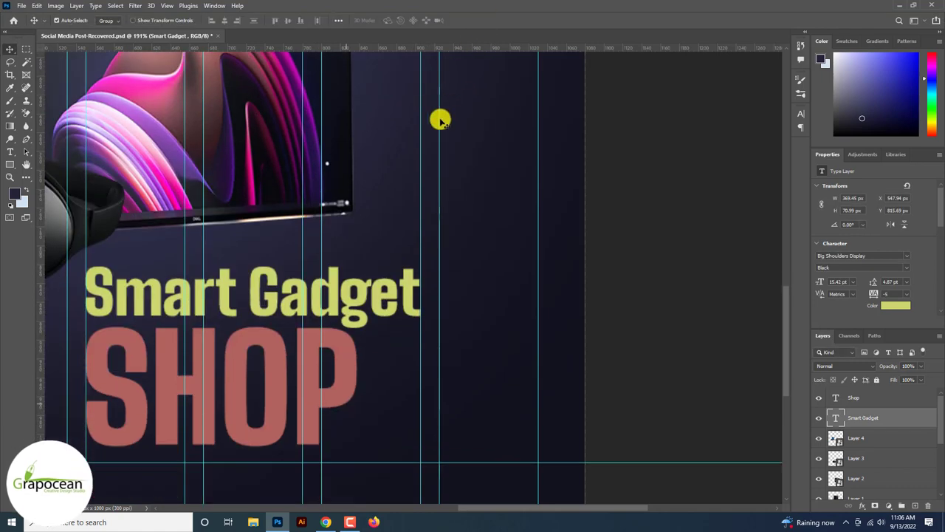
{"action": "left_click", "coordinate": [313, 407]}
{"action": "key", "text": "ctrl+t"}
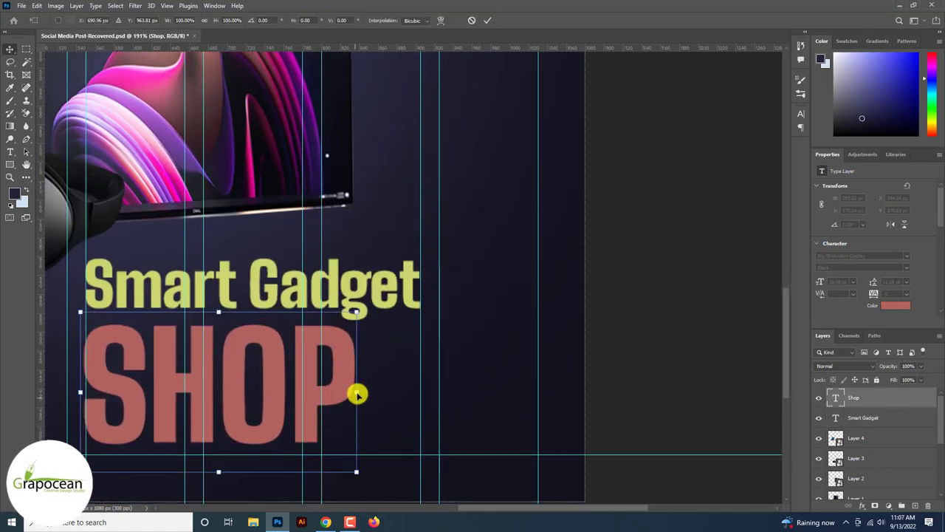
{"action": "left_click_drag", "start_coordinate": [357, 395], "coordinate": [367, 392]}
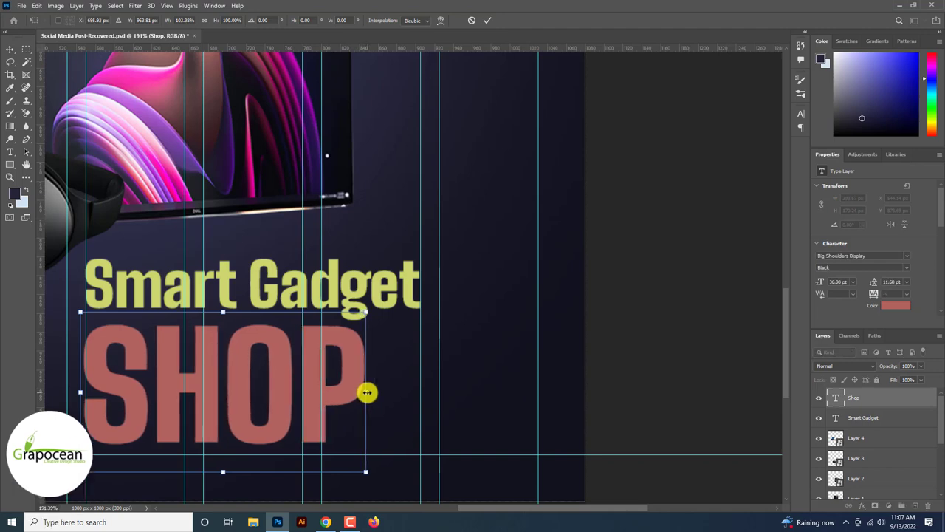
{"action": "scroll", "coordinate": [367, 392], "scroll_direction": "down", "scroll_amount": 3}
{"action": "mouse_move", "coordinate": [208, 395]}
{"action": "left_mouse_down"}
{"action": "mouse_move", "coordinate": [205, 384]}
{"action": "mouse_move", "coordinate": [217, 391]}
{"action": "left_mouse_up"}
{"action": "scroll", "coordinate": [210, 381], "scroll_direction": "up", "scroll_amount": 5}
{"action": "left_click", "coordinate": [487, 21]}
{"action": "scroll", "coordinate": [449, 301], "scroll_direction": "down", "scroll_amount": 4}
{"action": "scroll", "coordinate": [446, 334], "scroll_direction": "down", "scroll_amount": 5}
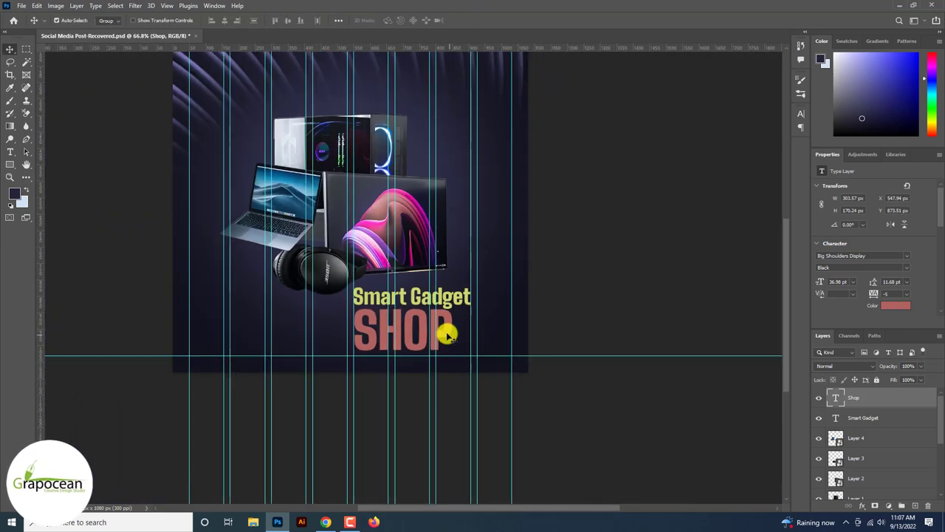
Hide the layout guides and scroll over the finished title layout
{"action": "key", "text": "ctrl+h"}
{"action": "scroll", "coordinate": [447, 334], "scroll_direction": "down", "scroll_amount": 2}
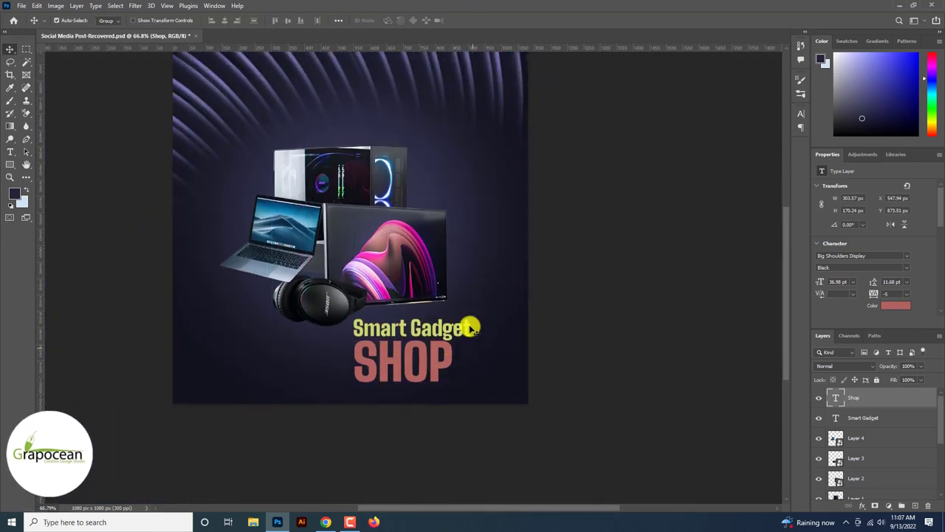
{"action": "scroll", "coordinate": [468, 327], "scroll_direction": "down", "scroll_amount": 2}
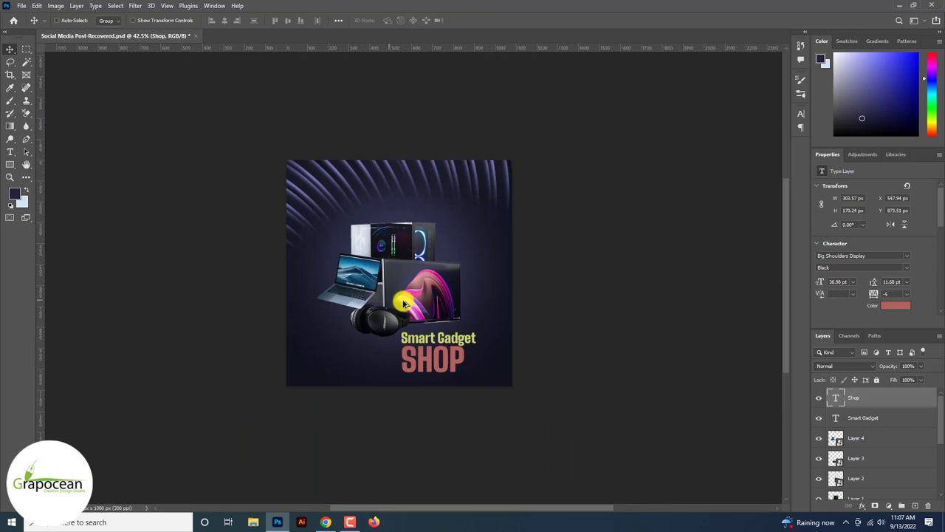
{"action": "scroll", "coordinate": [403, 303], "scroll_direction": "up", "scroll_amount": 1}
{"action": "scroll", "coordinate": [404, 303], "scroll_direction": "up", "scroll_amount": 1}
{"action": "scroll", "coordinate": [404, 302], "scroll_direction": "up", "scroll_amount": 1}
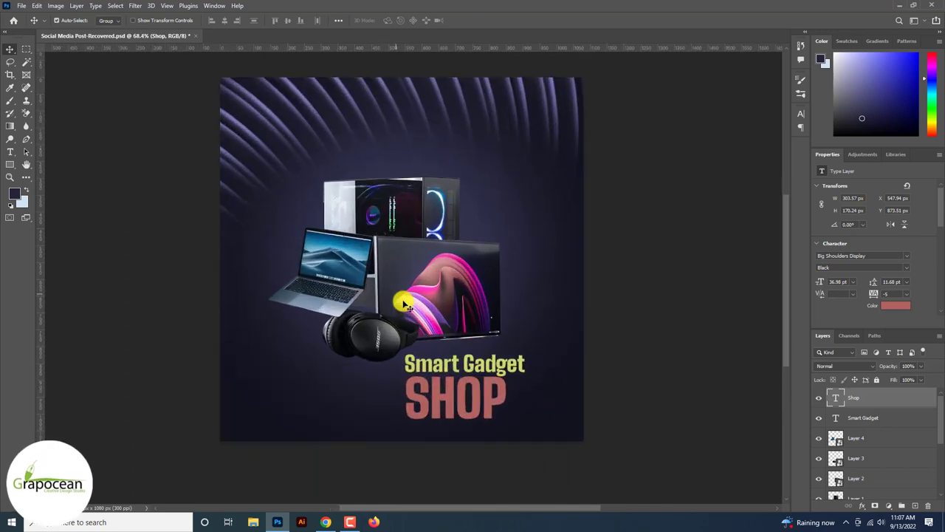
{"action": "scroll", "coordinate": [404, 303], "scroll_direction": "up", "scroll_amount": 2}
Type a 'BUY UP TO' text line at the upper right of the post
{"action": "left_click", "coordinate": [13, 150]}
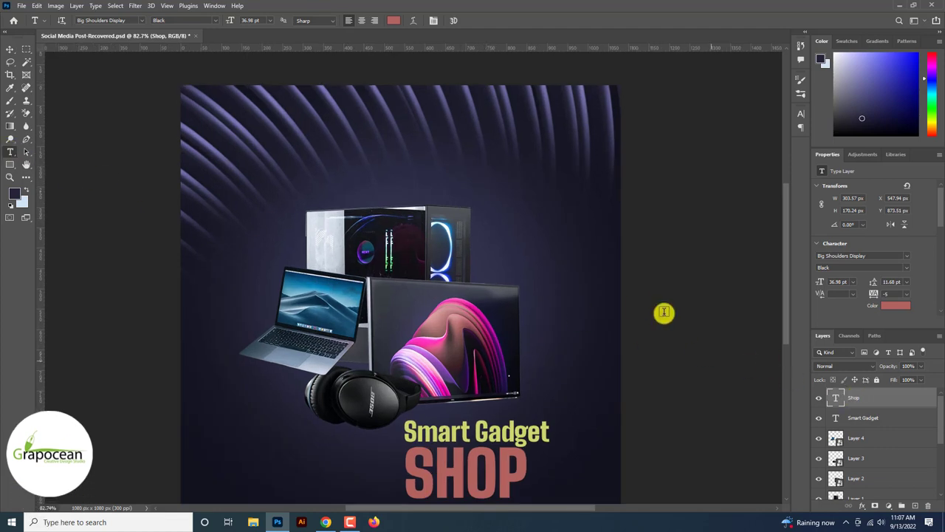
{"action": "left_click", "coordinate": [484, 187]}
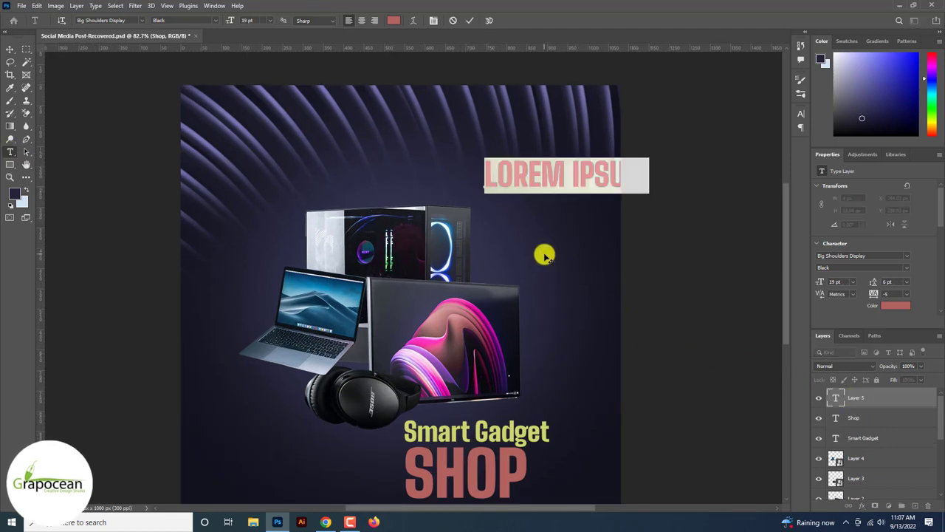
{"action": "key", "text": "BackSpace"}
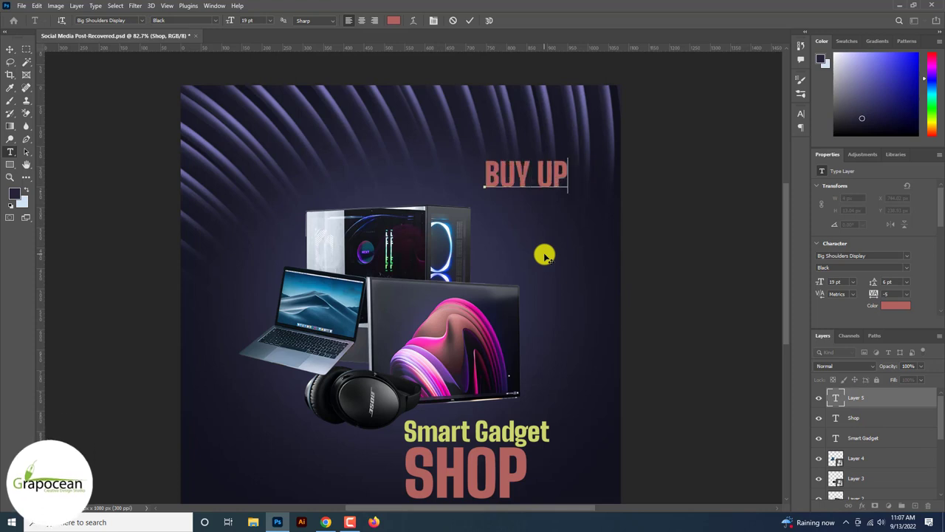
{"action": "type", "text": " TO"}
{"action": "left_click", "coordinate": [9, 49]}
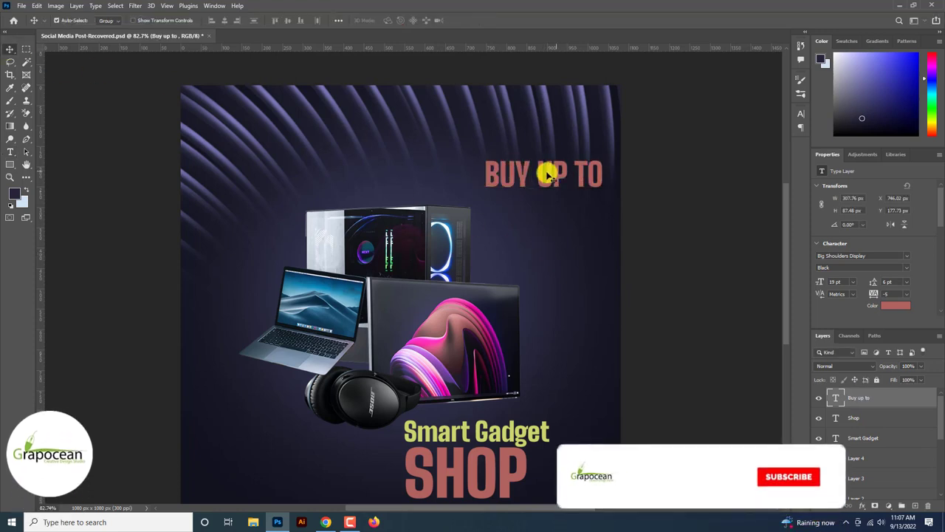
Position BUY UP TO above the gadgets, scale it to about 303 px wide, and start a new text layer below
{"action": "left_click_drag", "start_coordinate": [544, 169], "coordinate": [503, 171]}
{"action": "key", "text": "ctrl+semicolon"}
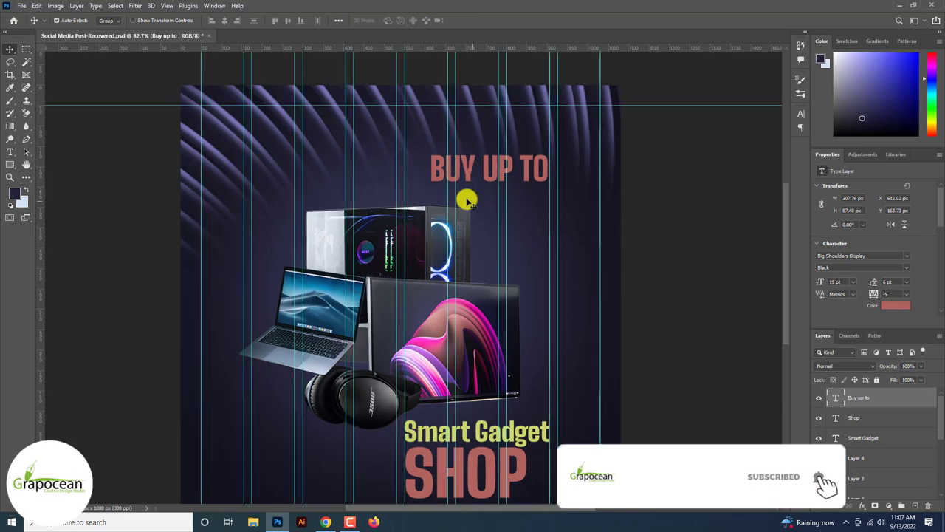
{"action": "key", "text": "ctrl+1"}
{"action": "left_click_drag", "start_coordinate": [449, 154], "coordinate": [517, 166]}
{"action": "key", "text": "ctrl+t"}
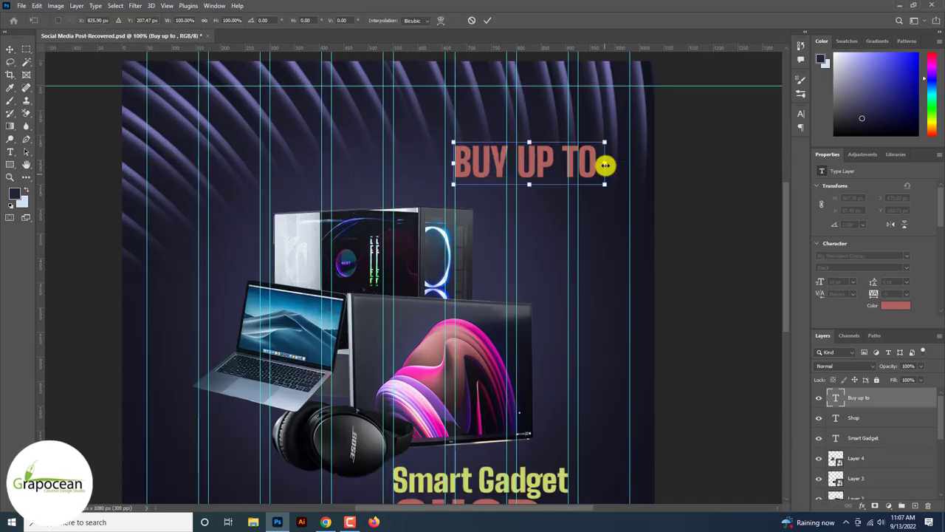
{"action": "left_click_drag", "start_coordinate": [603, 184], "coordinate": [574, 179]}
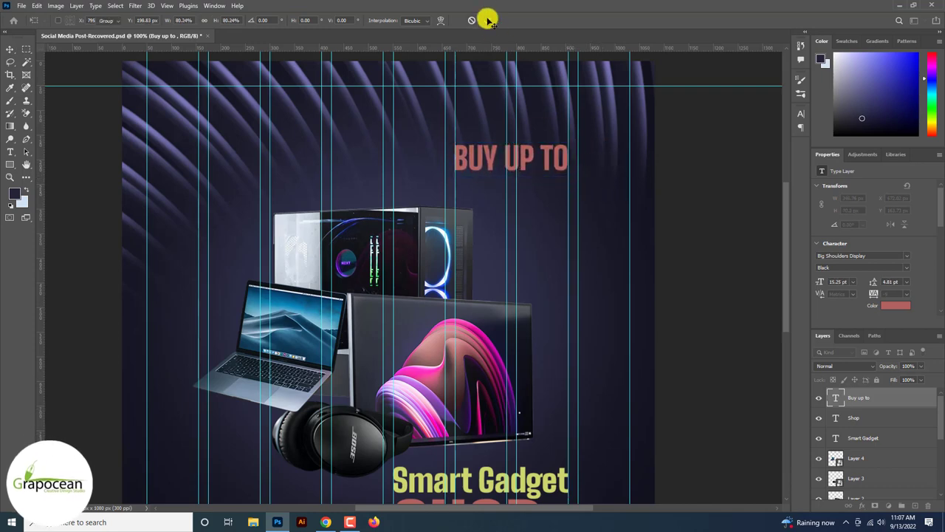
{"action": "left_click", "coordinate": [488, 20]}
{"action": "left_click", "coordinate": [10, 152]}
{"action": "left_click", "coordinate": [480, 207]}
Type '30' beneath BUY UP TO and colour it white
{"action": "key", "text": "BackSpace"}
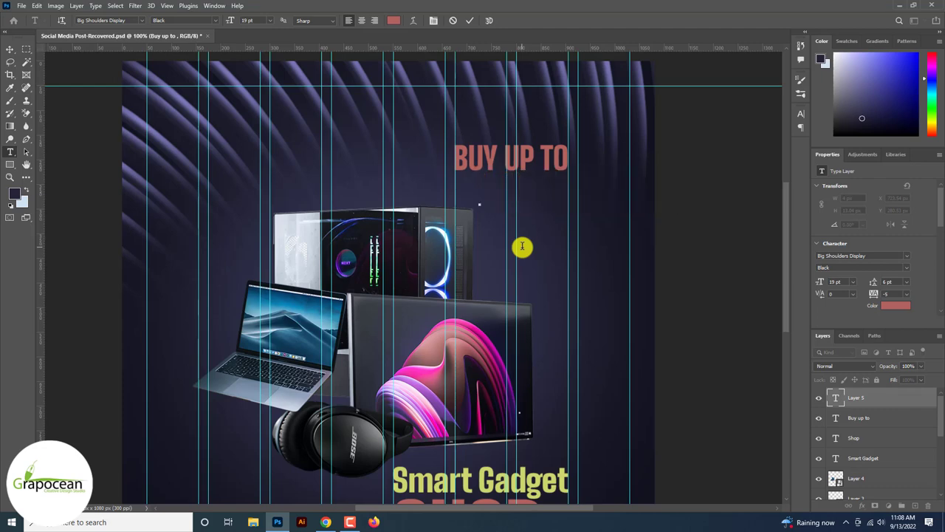
{"action": "type", "text": "30"}
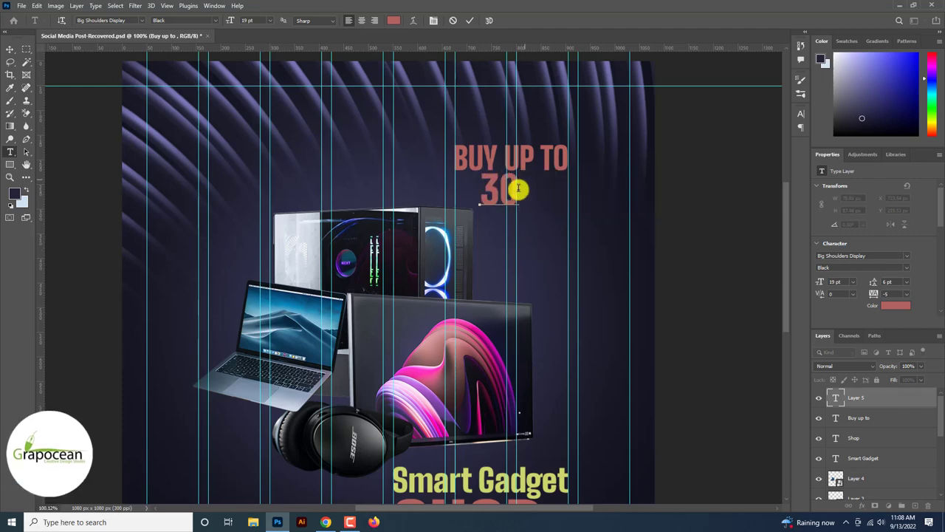
{"action": "left_click_drag", "start_coordinate": [519, 181], "coordinate": [402, 183]}
{"action": "left_click", "coordinate": [394, 20]}
{"action": "left_click", "coordinate": [574, 407]}
{"action": "type", "text": "afafaf"}
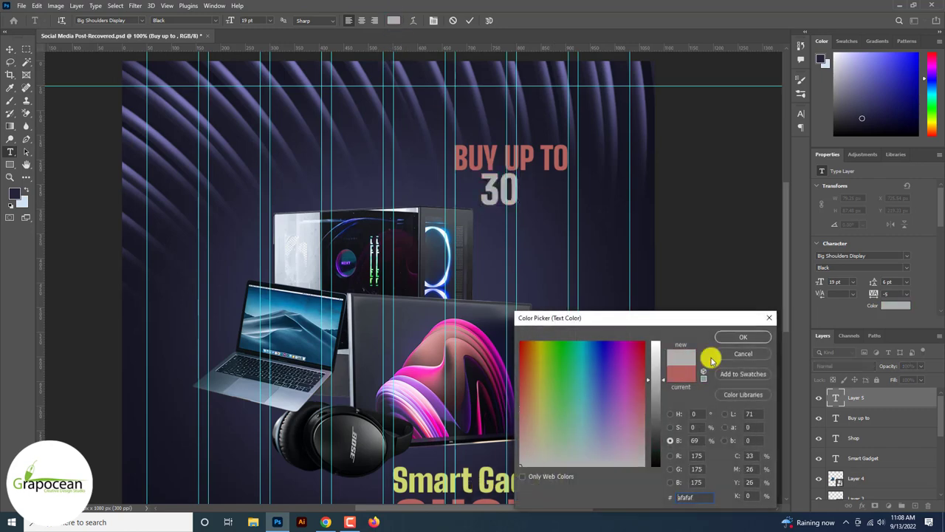
{"action": "left_click", "coordinate": [743, 336]}
{"action": "left_click", "coordinate": [399, 21]}
{"action": "left_click_drag", "start_coordinate": [654, 372], "coordinate": [655, 301]}
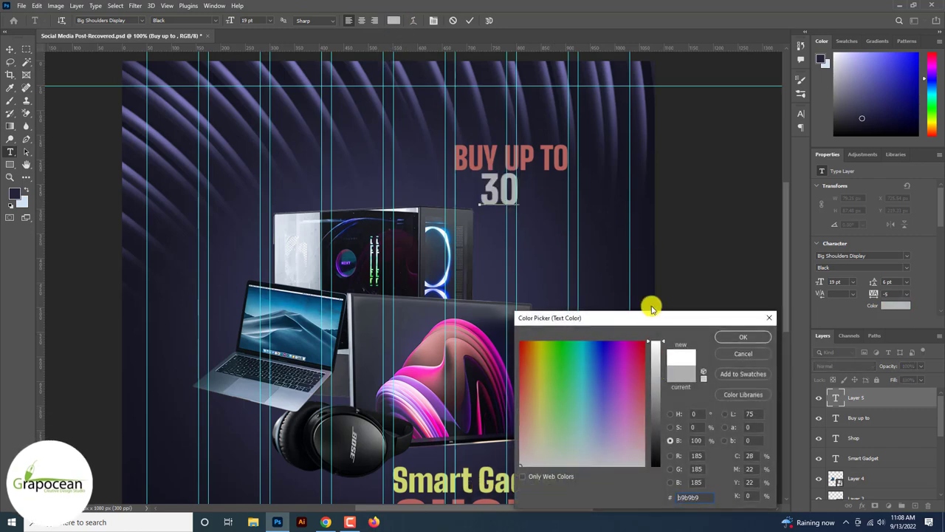
{"action": "left_click", "coordinate": [743, 333]}
{"action": "key", "text": "ctrl+Return"}
Enlarge the '30' to about 159 × 175 px and position it under BUY UP TO
{"action": "key", "text": "ctrl+t"}
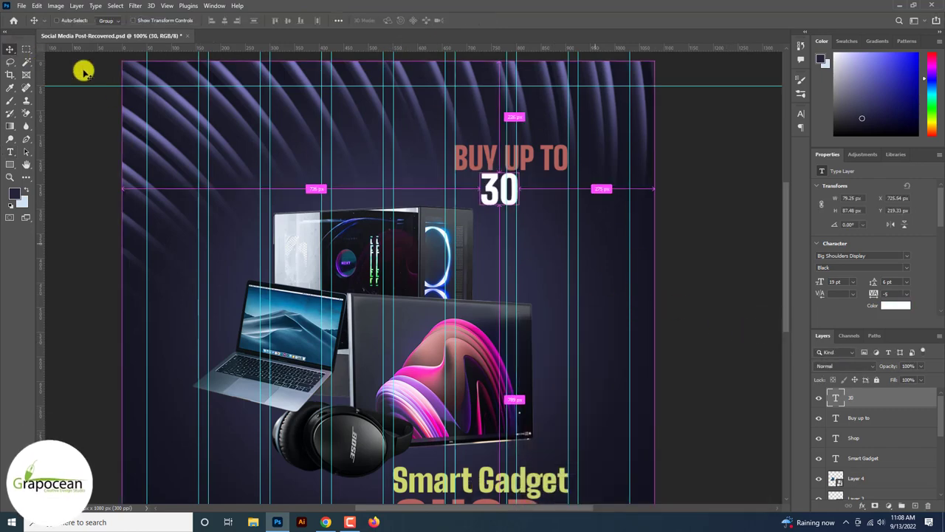
{"action": "left_click_drag", "start_coordinate": [522, 211], "coordinate": [545, 235]}
{"action": "mouse_move", "coordinate": [498, 194]}
{"action": "left_mouse_down"}
{"action": "mouse_move", "coordinate": [562, 265]}
{"action": "mouse_move", "coordinate": [563, 248]}
{"action": "left_mouse_up"}
{"action": "left_click_drag", "start_coordinate": [540, 224], "coordinate": [545, 232]}
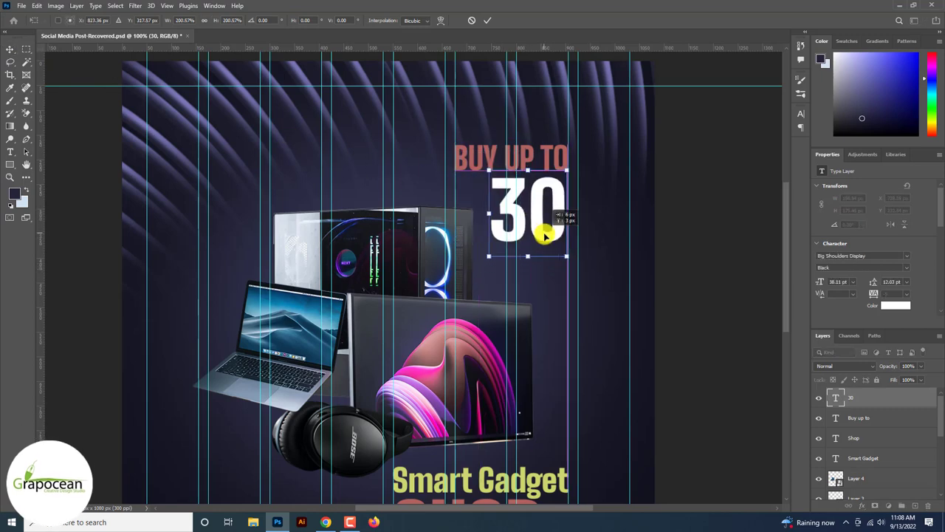
{"action": "left_click", "coordinate": [487, 20]}
{"action": "scroll", "coordinate": [512, 252], "scroll_direction": "up", "scroll_amount": 3}
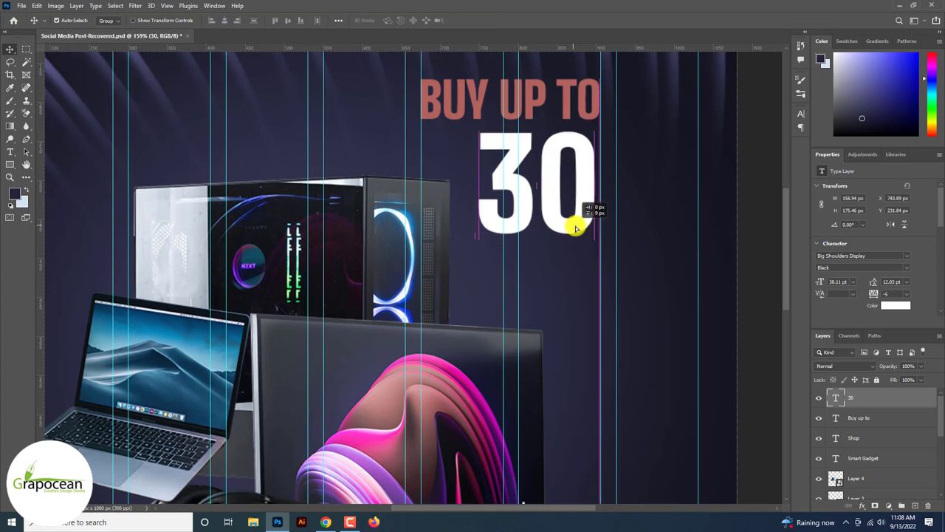
{"action": "left_click_drag", "start_coordinate": [575, 226], "coordinate": [579, 228]}
Hide the guides and fit the whole design in view
{"action": "key", "text": "ctrl+semicolon"}
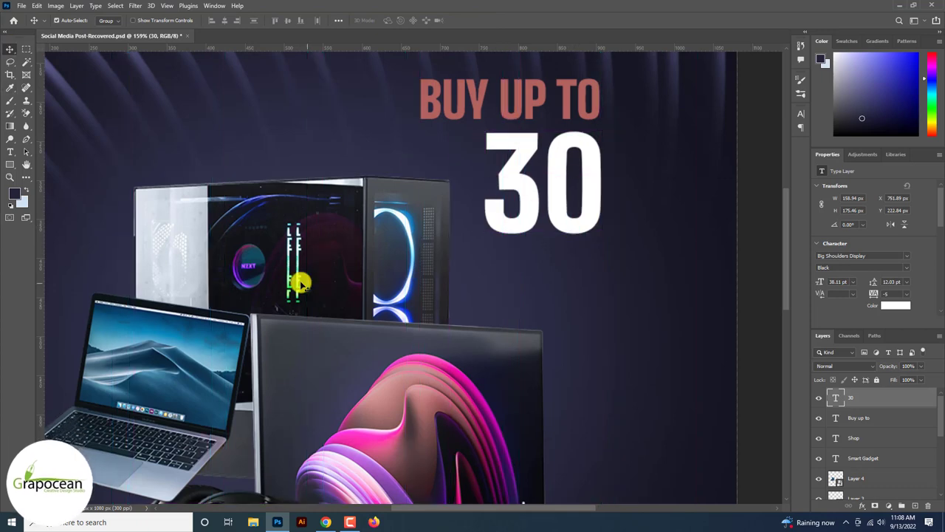
{"action": "key", "text": "ctrl+0"}
{"action": "scroll", "coordinate": [569, 292], "scroll_direction": "up", "scroll_amount": 2}
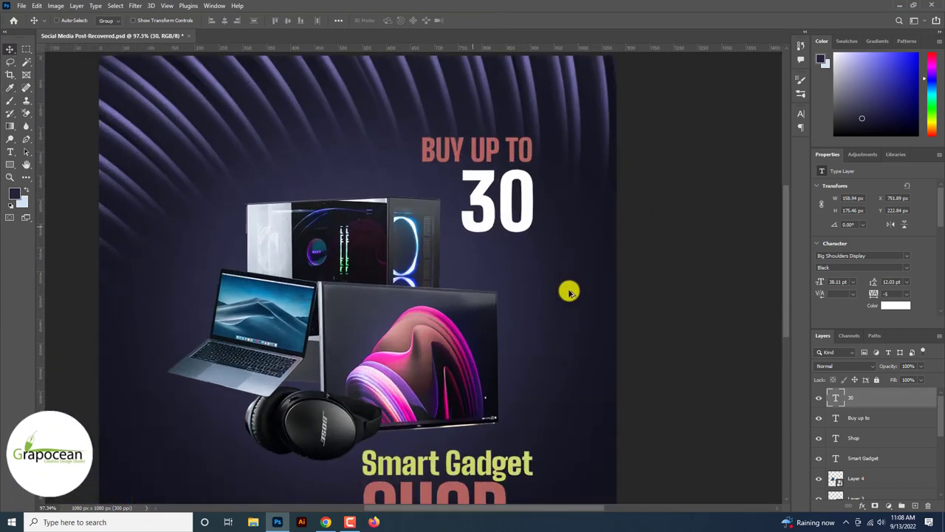
{"action": "left_click", "coordinate": [13, 152]}
{"action": "left_click", "coordinate": [41, 152]}
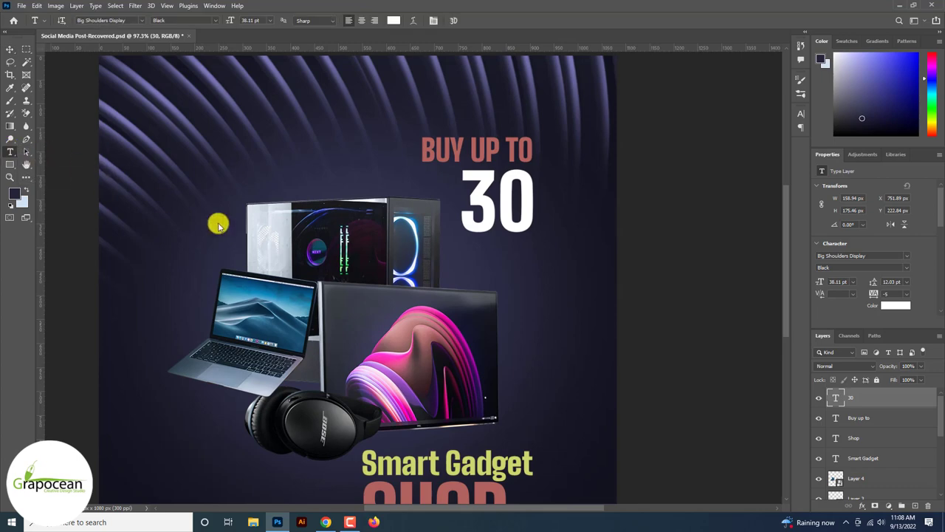
Add a white '%' text and place it over the lower right of the 0
{"action": "scroll", "coordinate": [517, 260], "scroll_direction": "up", "scroll_amount": 1}
{"action": "left_click", "coordinate": [516, 259]}
{"action": "key", "text": "BackSpace"}
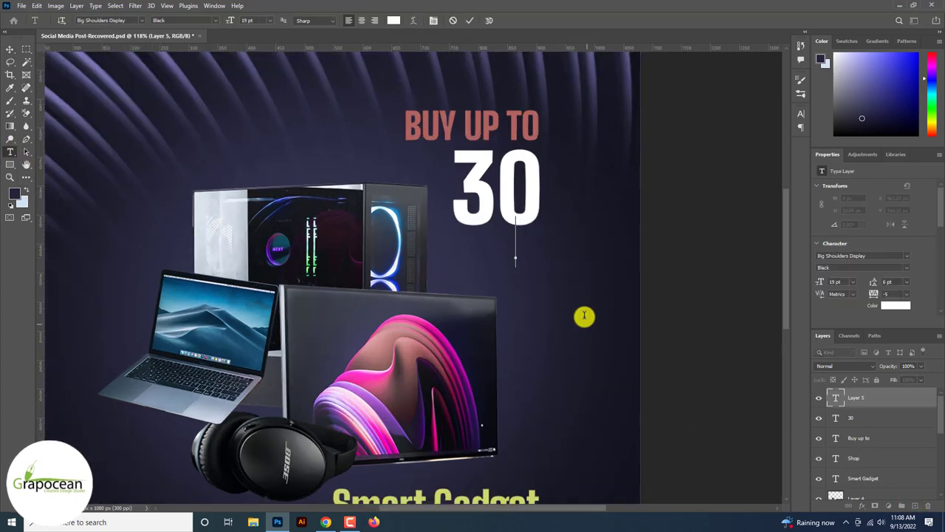
{"action": "type", "text": "%"}
{"action": "key", "text": "ctrl+Return"}
{"action": "key", "text": "v"}
{"action": "scroll", "coordinate": [122, 84], "scroll_direction": "up", "scroll_amount": 2}
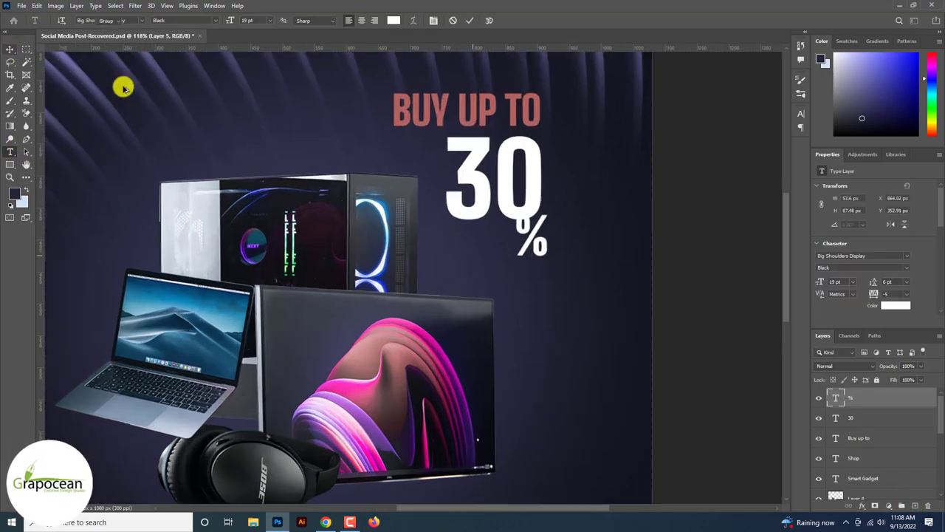
{"action": "left_click_drag", "start_coordinate": [535, 221], "coordinate": [541, 153]}
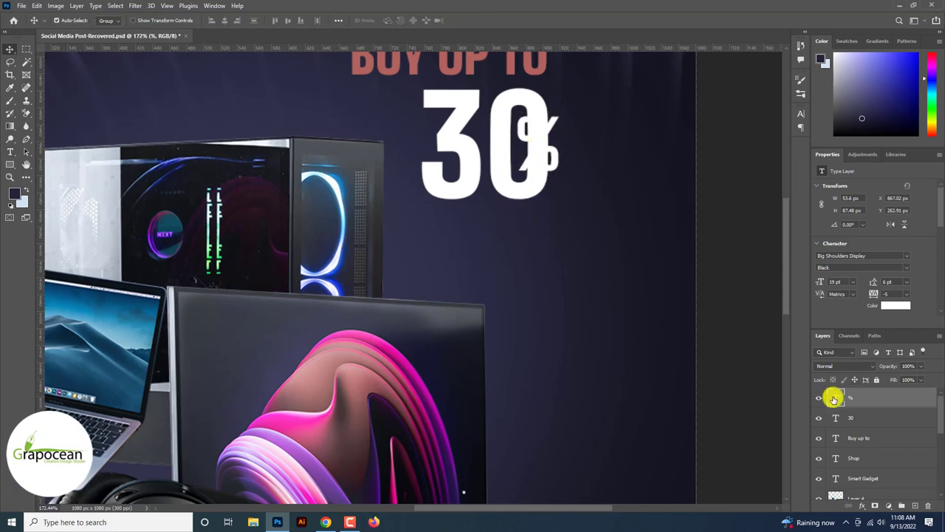
Load the '%' as a selection and expand it by 5 px
{"action": "double_click", "coordinate": [835, 397]}
{"action": "scroll", "coordinate": [563, 213], "scroll_direction": "up", "scroll_amount": 4}
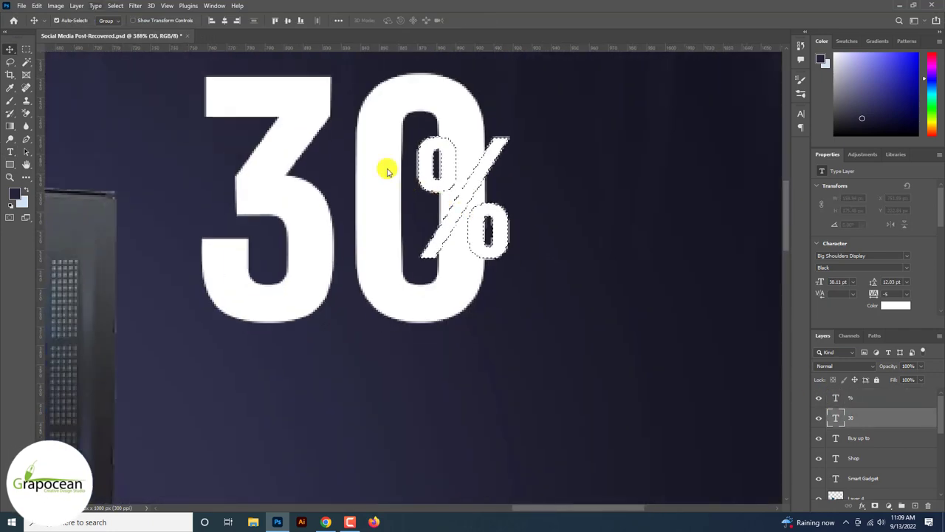
{"action": "left_click", "coordinate": [115, 5]}
{"action": "mouse_move", "coordinate": [125, 154]}
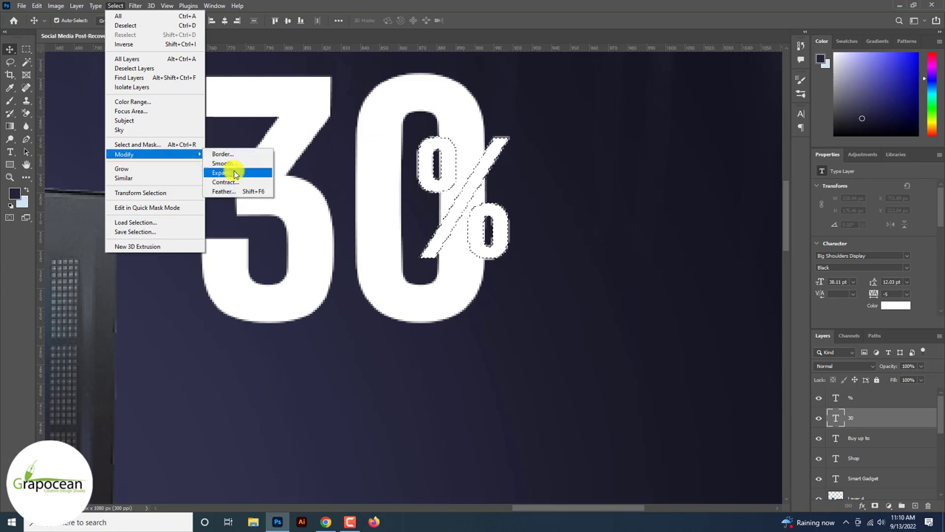
{"action": "left_click", "coordinate": [233, 173]}
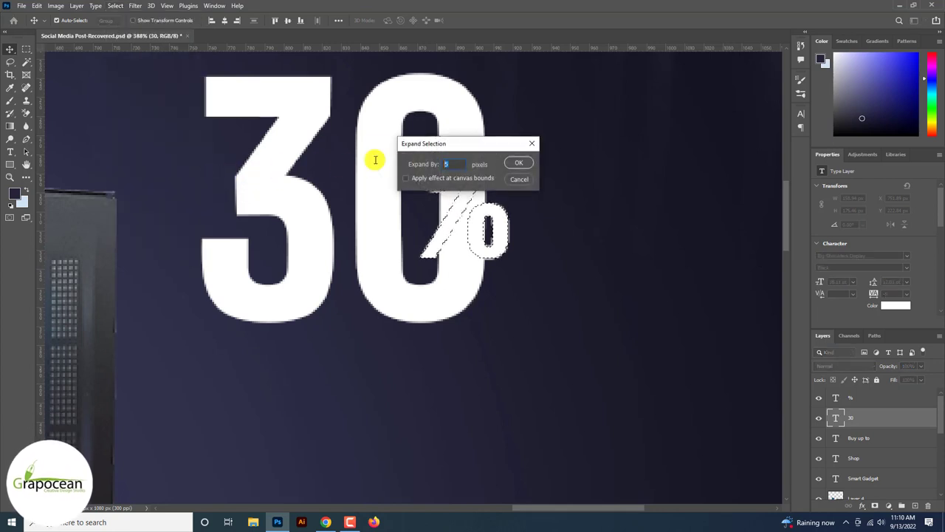
{"action": "key", "text": "Return"}
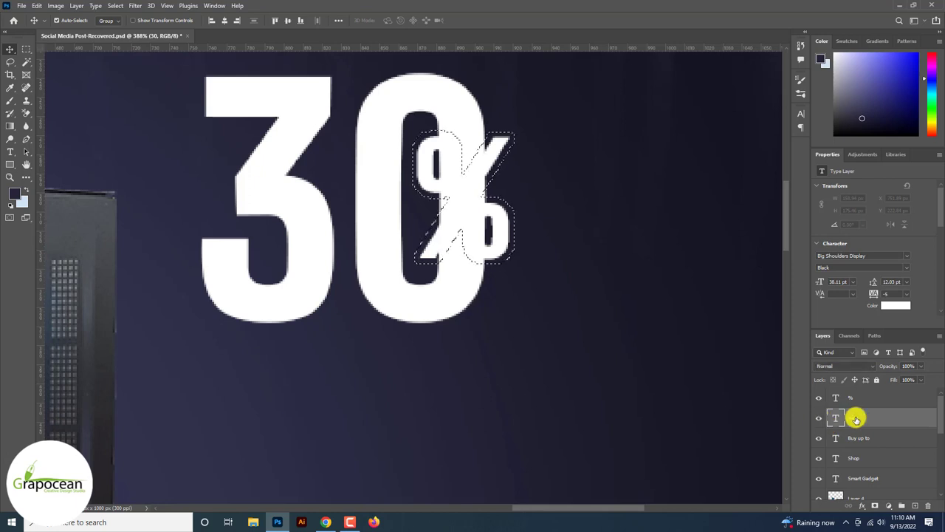
Add an inverted mask to the '30' layer, cutting a gap around the '%'
{"action": "right_click", "coordinate": [858, 419]}
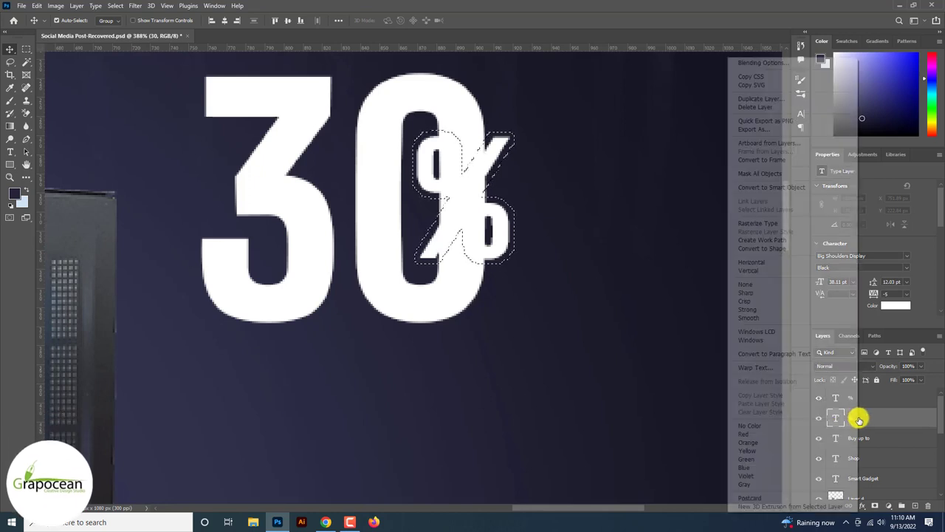
{"action": "key", "text": "Escape"}
{"action": "left_click", "coordinate": [874, 507]}
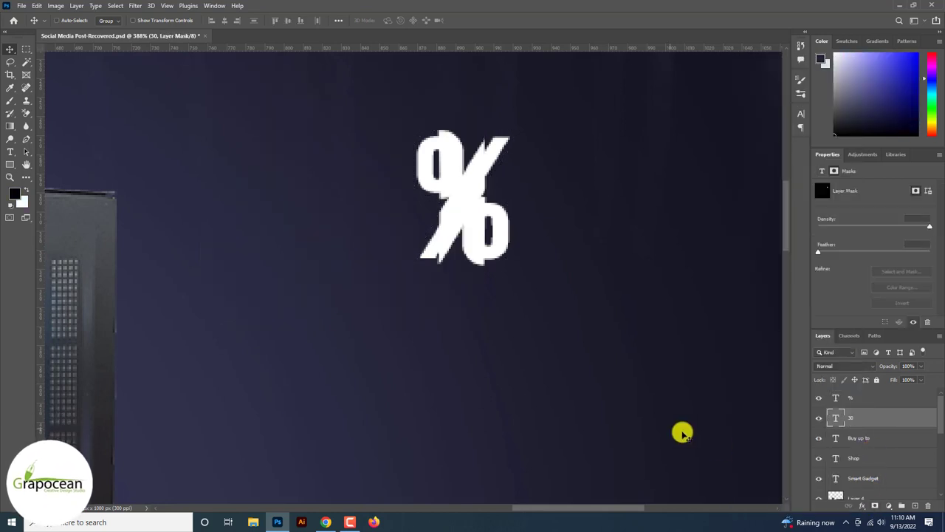
{"action": "key", "text": "ctrl+z"}
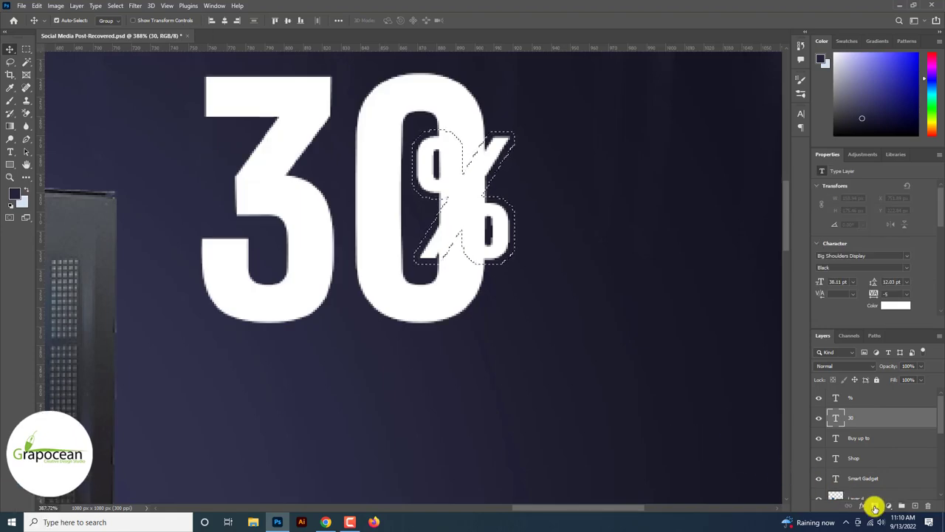
{"action": "key", "text": "ctrl+shift+z"}
{"action": "key", "text": "ctrl+i"}
{"action": "scroll", "coordinate": [510, 331], "scroll_direction": "down", "scroll_amount": 5}
{"action": "scroll", "coordinate": [513, 336], "scroll_direction": "up", "scroll_amount": 3}
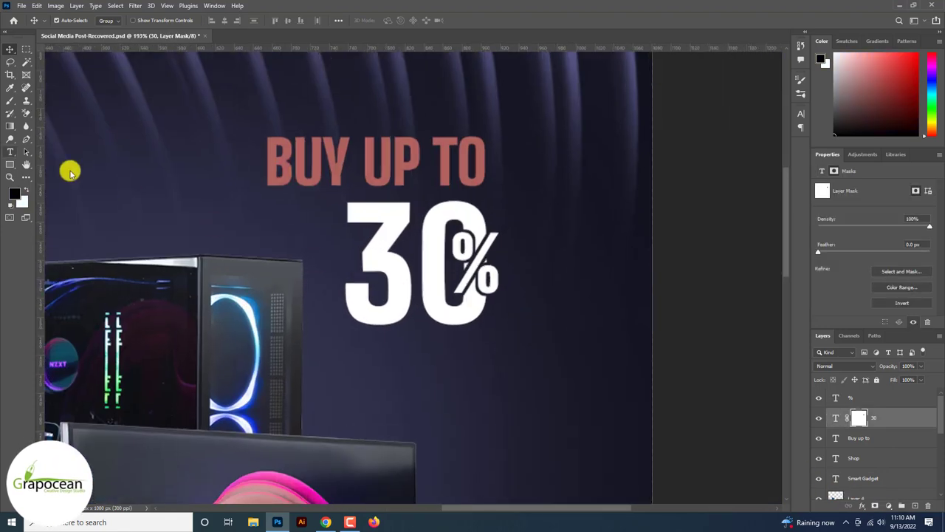
Recolour the '%' with the red sampled from BUY UP TO
{"action": "key", "text": "t"}
{"action": "double_click", "coordinate": [453, 243]}
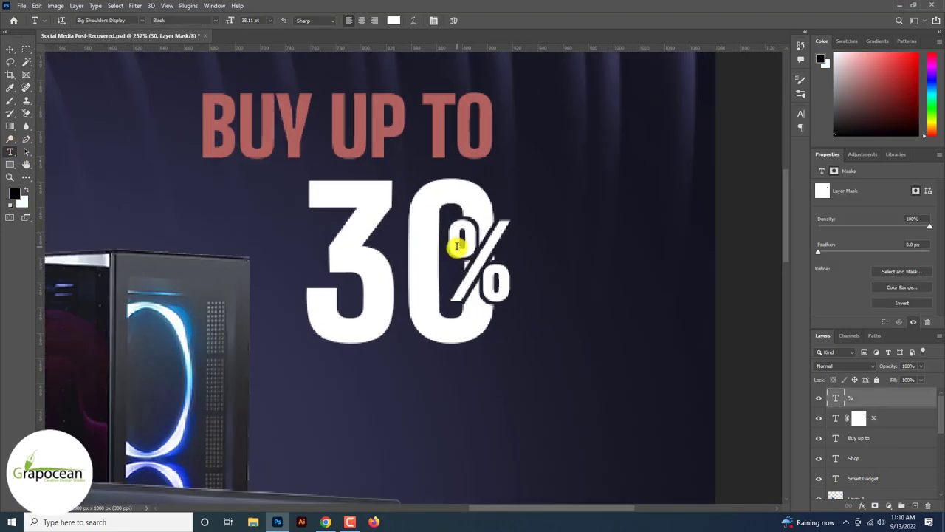
{"action": "left_click", "coordinate": [395, 20]}
{"action": "left_click", "coordinate": [383, 127]}
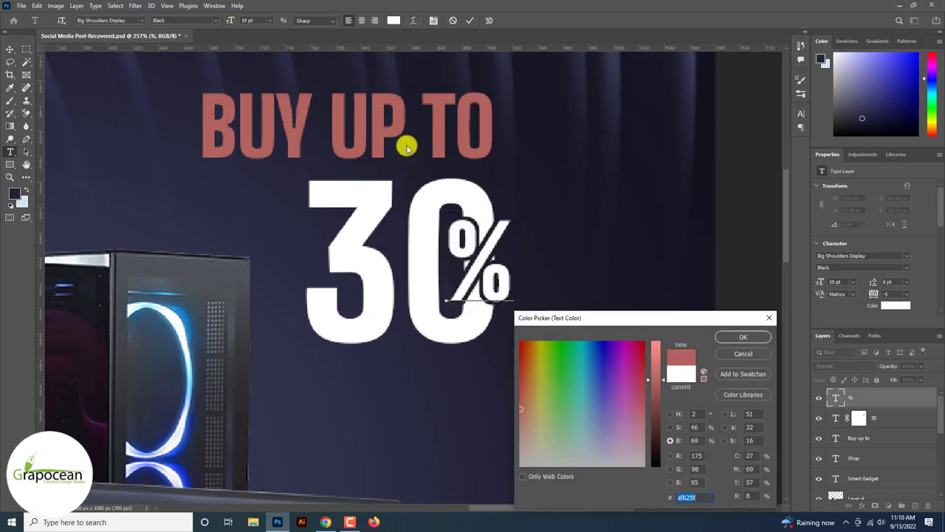
{"action": "left_click", "coordinate": [743, 336]}
{"action": "left_click", "coordinate": [9, 49]}
{"action": "scroll", "coordinate": [91, 87], "scroll_direction": "down", "scroll_amount": 3}
{"action": "scroll", "coordinate": [580, 316], "scroll_direction": "down", "scroll_amount": 3}
{"action": "scroll", "coordinate": [580, 317], "scroll_direction": "up", "scroll_amount": 2}
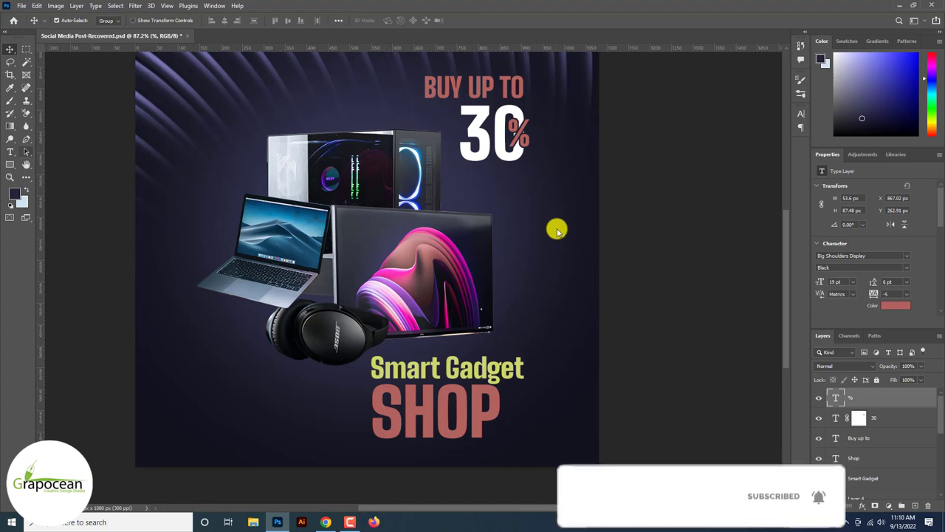
Change the '%' colour to the Smart Gadget yellow (ccd66f)
{"action": "left_click", "coordinate": [11, 152]}
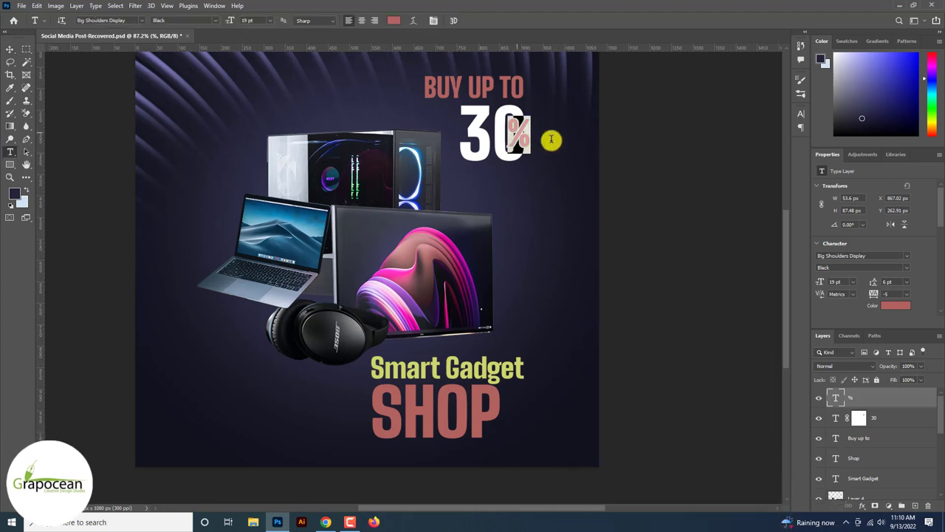
{"action": "left_click", "coordinate": [393, 21]}
{"action": "left_click", "coordinate": [451, 358]}
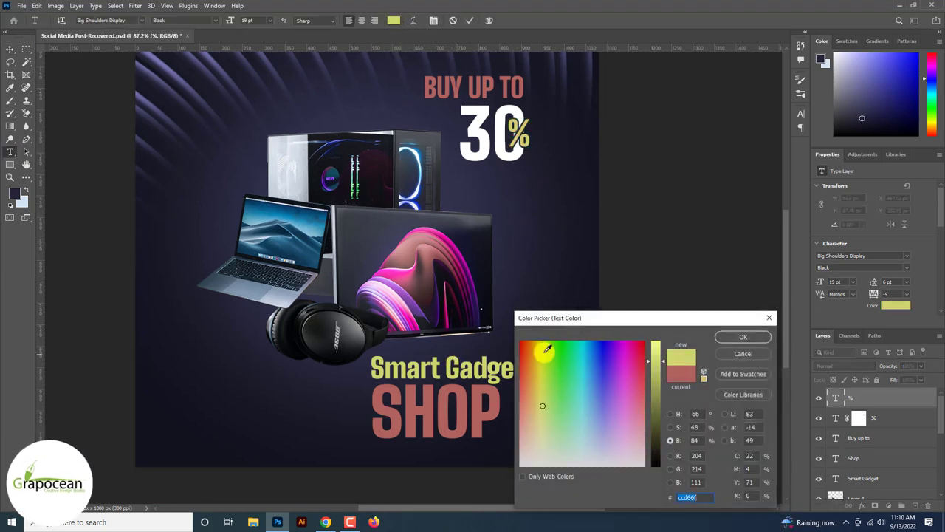
{"action": "left_click", "coordinate": [751, 338]}
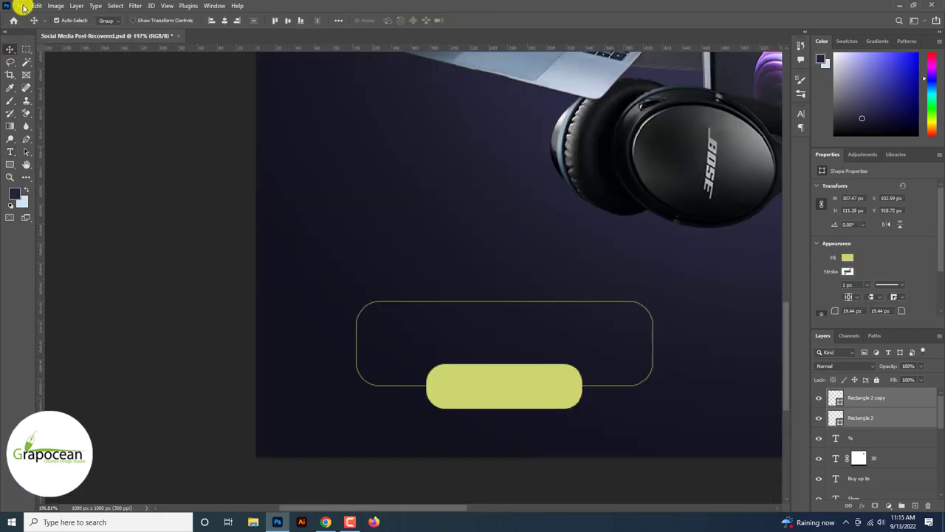
Open the shopping-cart PNG from Downloads and drag it into the sale post
{"action": "left_click", "coordinate": [21, 5]}
{"action": "left_click", "coordinate": [37, 31]}
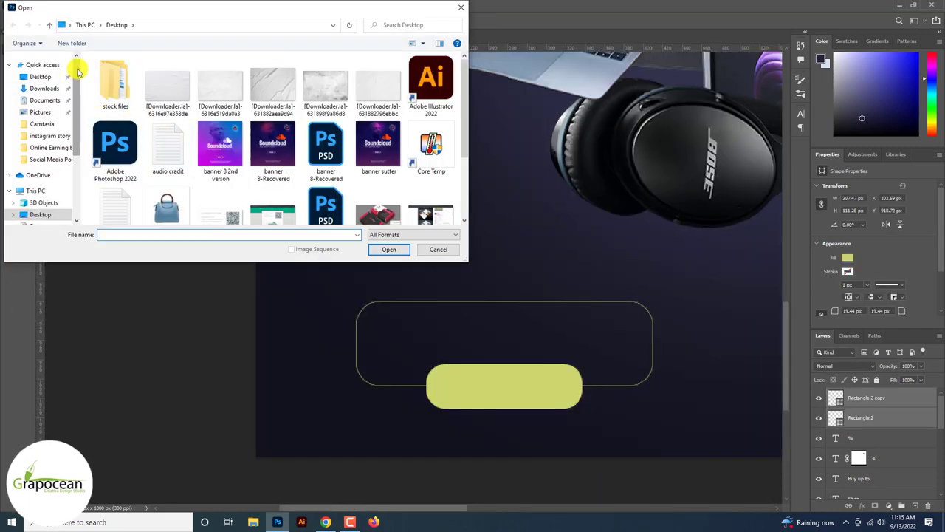
{"action": "left_click", "coordinate": [44, 88]}
{"action": "left_click", "coordinate": [154, 133]}
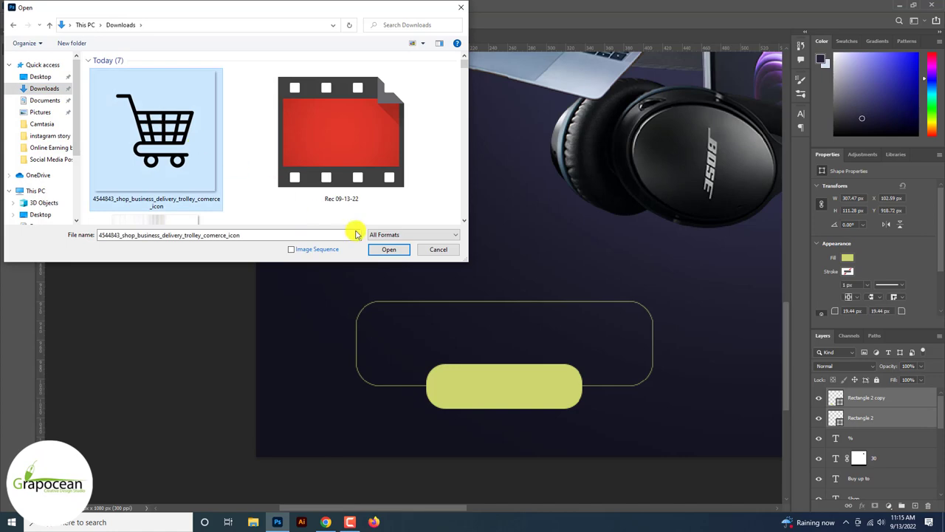
{"action": "left_click", "coordinate": [389, 249]}
{"action": "mouse_move", "coordinate": [430, 226]}
{"action": "left_mouse_down"}
{"action": "mouse_move", "coordinate": [136, 33]}
{"action": "mouse_move", "coordinate": [289, 429]}
{"action": "mouse_move", "coordinate": [275, 445]}
{"action": "left_mouse_up"}
Scale the cart down and place it at the left end of the yellow button
{"action": "scroll", "coordinate": [275, 443], "scroll_direction": "down", "scroll_amount": 5}
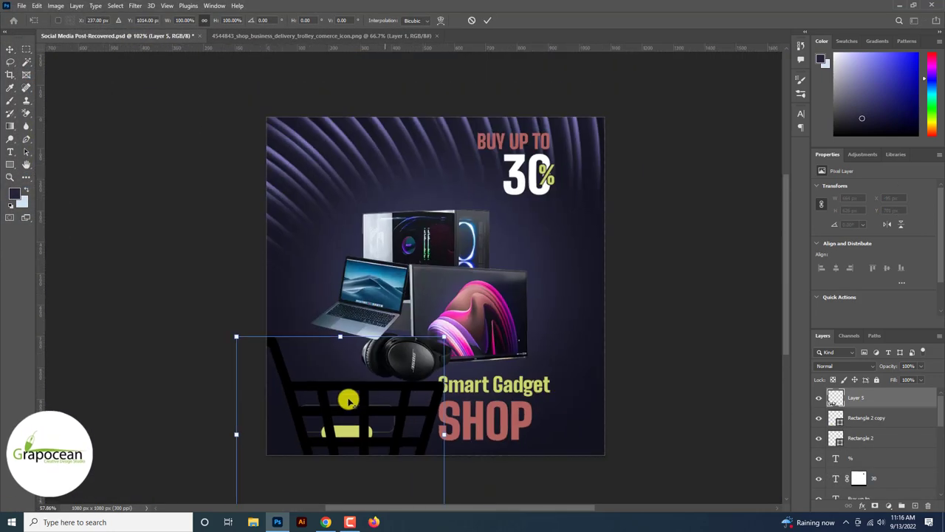
{"action": "left_click_drag", "start_coordinate": [438, 347], "coordinate": [376, 416]}
{"action": "key", "text": "ctrl+z"}
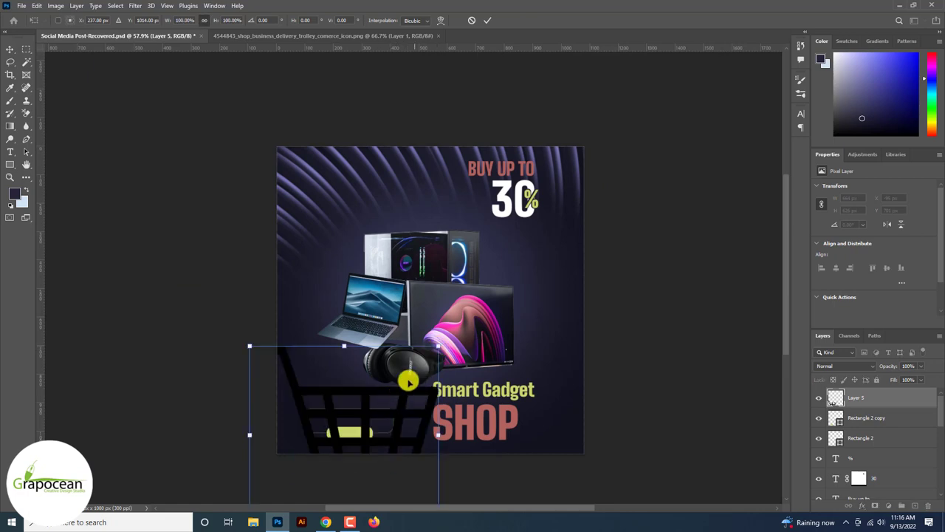
{"action": "left_click_drag", "start_coordinate": [438, 347], "coordinate": [374, 388]}
{"action": "key", "text": "ctrl+z"}
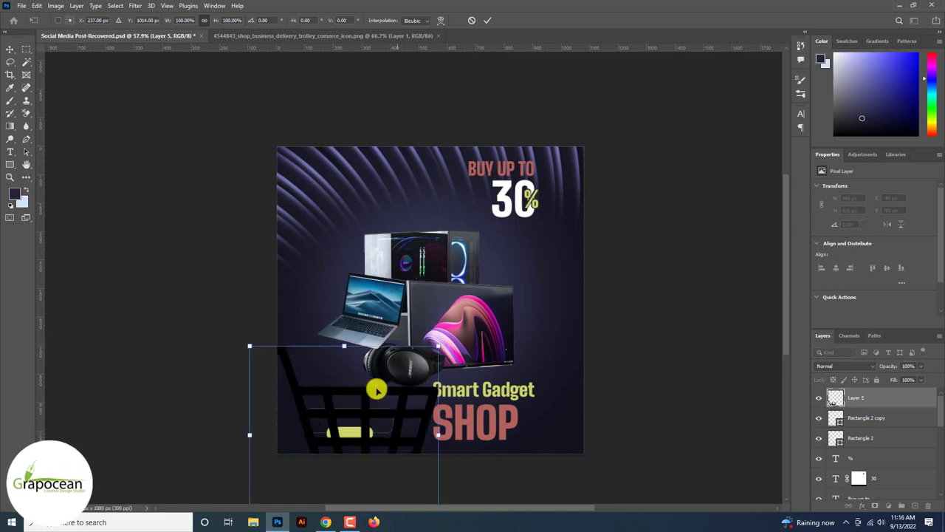
{"action": "scroll", "coordinate": [376, 390], "scroll_direction": "down", "scroll_amount": 3}
{"action": "left_click_drag", "start_coordinate": [432, 475], "coordinate": [378, 453]}
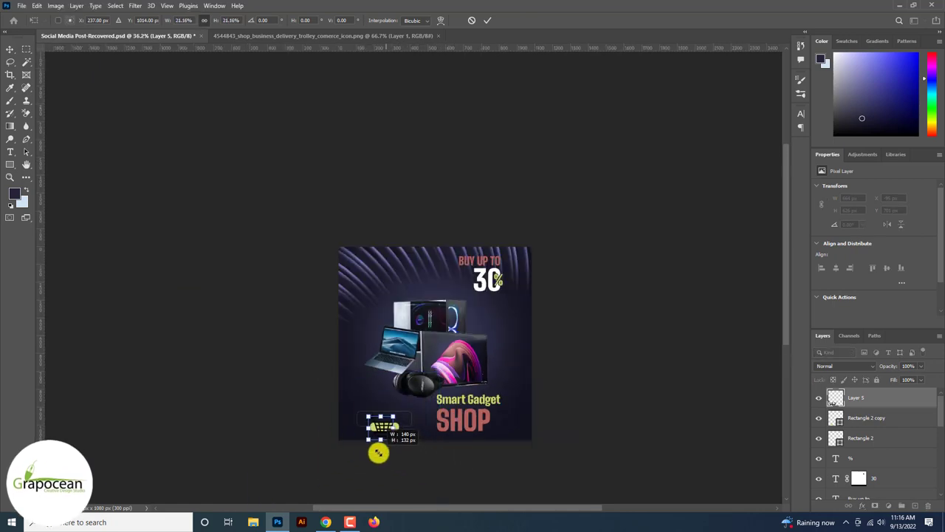
{"action": "scroll", "coordinate": [368, 449], "scroll_direction": "up", "scroll_amount": 12}
{"action": "mouse_move", "coordinate": [362, 409]}
{"action": "left_mouse_down"}
{"action": "mouse_move", "coordinate": [367, 424]}
{"action": "mouse_move", "coordinate": [346, 415]}
{"action": "left_mouse_up"}
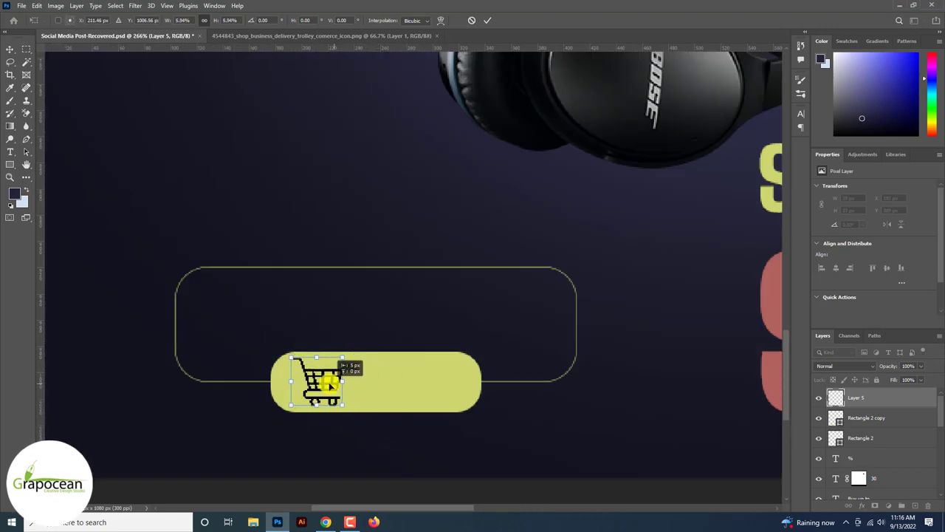
{"action": "left_click_drag", "start_coordinate": [330, 382], "coordinate": [329, 382]}
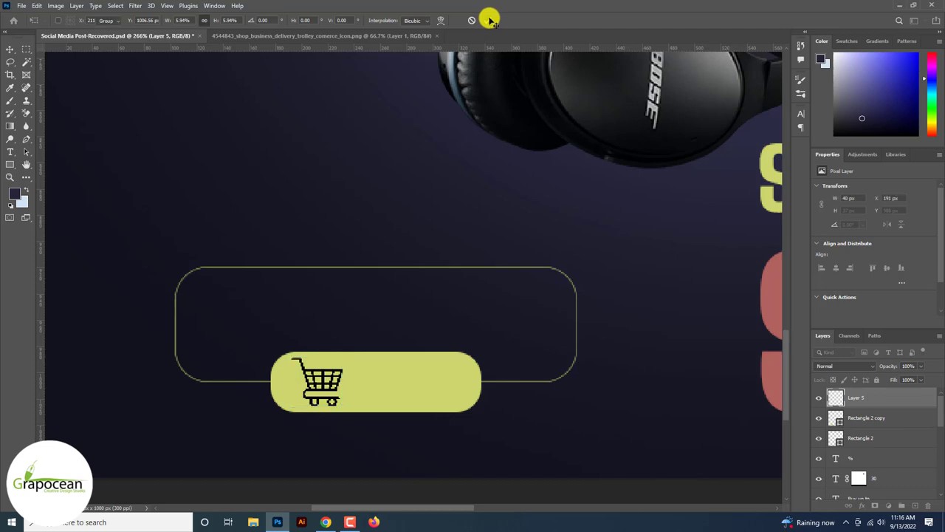
{"action": "left_click", "coordinate": [489, 19]}
Fine-tune the cart size to about 34 × 31 px inside the button
{"action": "right_click", "coordinate": [865, 396]}
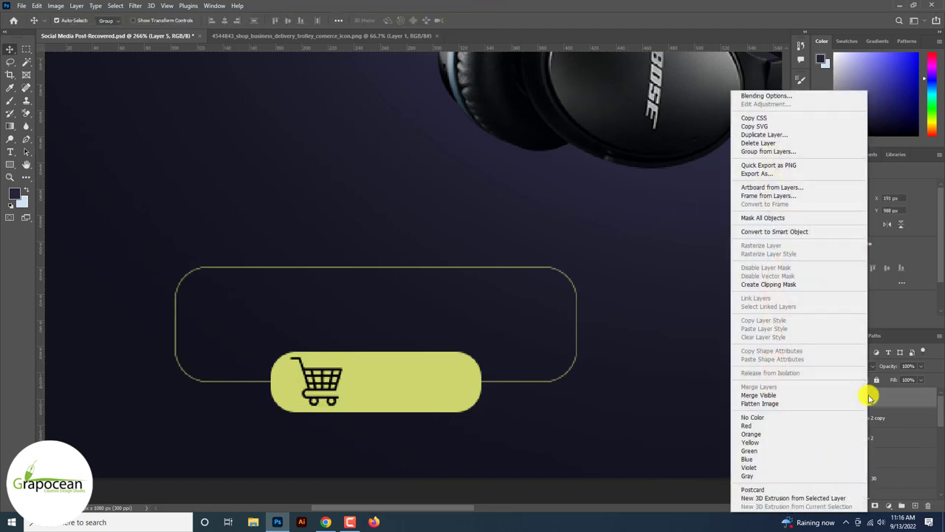
{"action": "left_click", "coordinate": [409, 403]}
{"action": "scroll", "coordinate": [354, 386], "scroll_direction": "up", "scroll_amount": 3}
{"action": "key", "text": "ctrl+t"}
{"action": "mouse_move", "coordinate": [334, 442]}
{"action": "left_mouse_down"}
{"action": "mouse_move", "coordinate": [313, 424]}
{"action": "mouse_move", "coordinate": [322, 429]}
{"action": "left_mouse_up"}
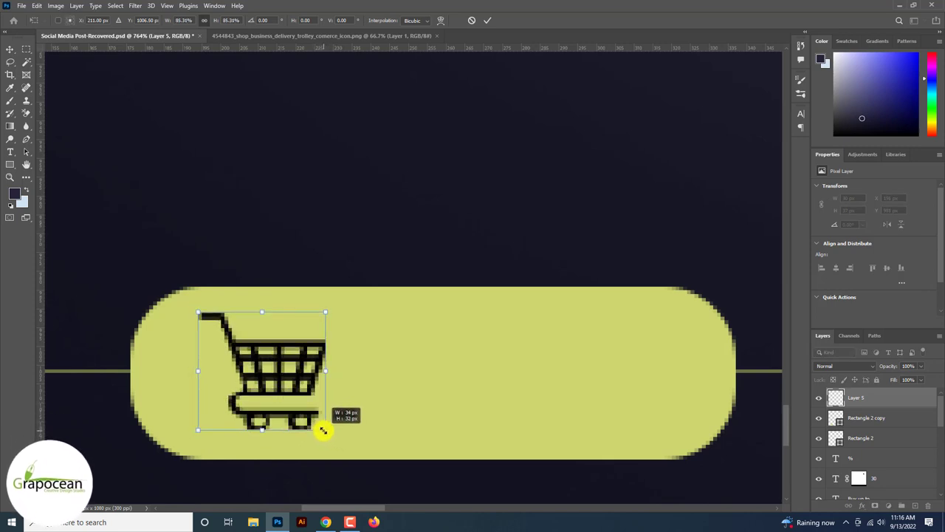
{"action": "left_click", "coordinate": [491, 22]}
{"action": "scroll", "coordinate": [416, 397], "scroll_direction": "down", "scroll_amount": 3}
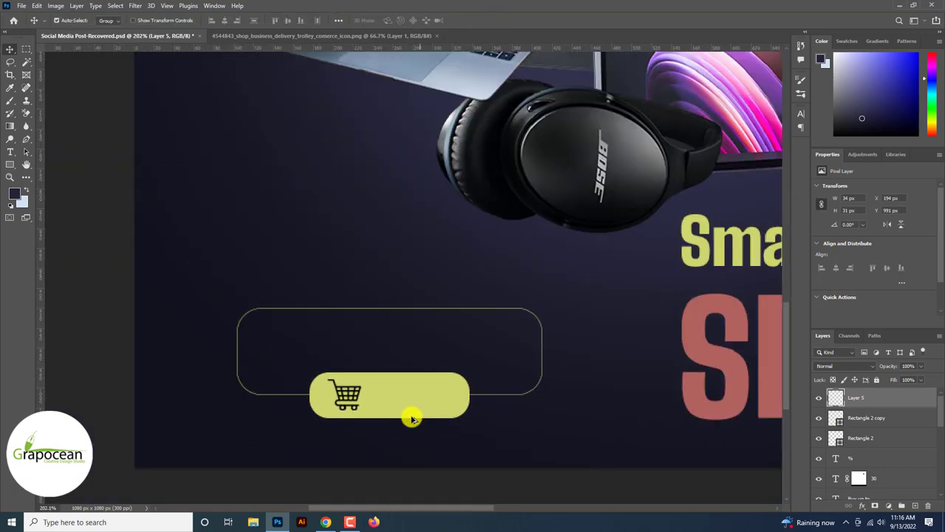
{"action": "scroll", "coordinate": [412, 415], "scroll_direction": "down", "scroll_amount": 3}
{"action": "scroll", "coordinate": [411, 416], "scroll_direction": "up", "scroll_amount": 5}
{"action": "scroll", "coordinate": [411, 417], "scroll_direction": "up", "scroll_amount": 2}
Give the cart layer a dark olive Color Overlay through Blending Options
{"action": "right_click", "coordinate": [862, 394]}
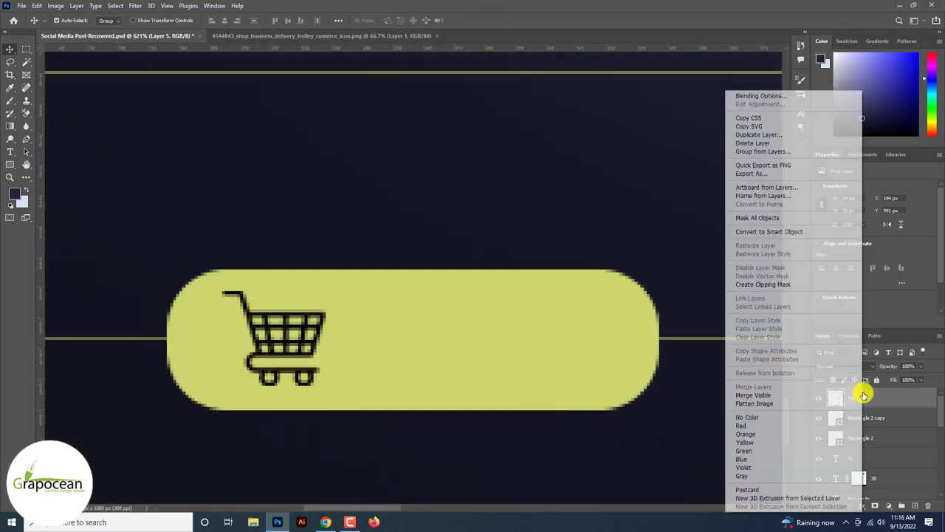
{"action": "left_click", "coordinate": [829, 95]}
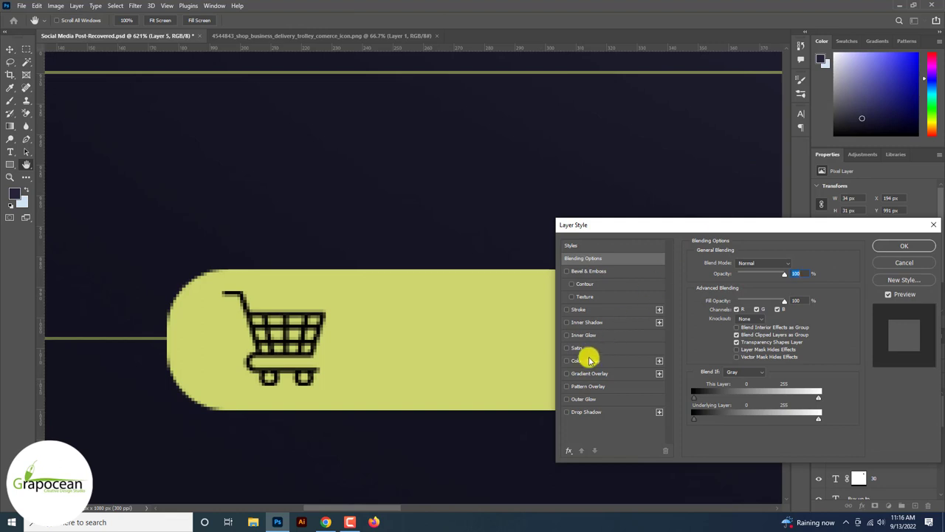
{"action": "left_click", "coordinate": [588, 360]}
{"action": "left_click", "coordinate": [792, 263]}
{"action": "left_click", "coordinate": [480, 340]}
{"action": "left_click_drag", "start_coordinate": [655, 347], "coordinate": [654, 448]}
{"action": "left_click", "coordinate": [746, 336]}
{"action": "left_click", "coordinate": [914, 247]}
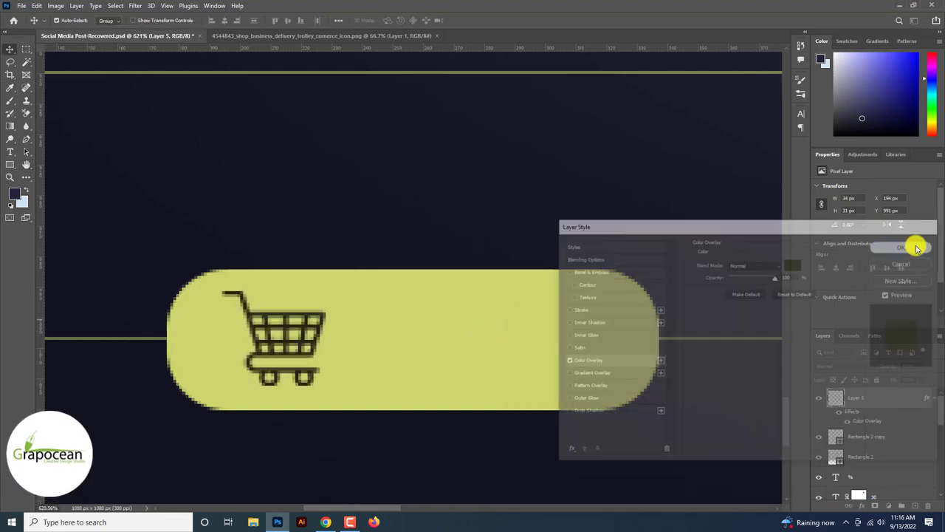
{"action": "scroll", "coordinate": [553, 362], "scroll_direction": "down", "scroll_amount": 3}
{"action": "scroll", "coordinate": [458, 397], "scroll_direction": "down", "scroll_amount": 3}
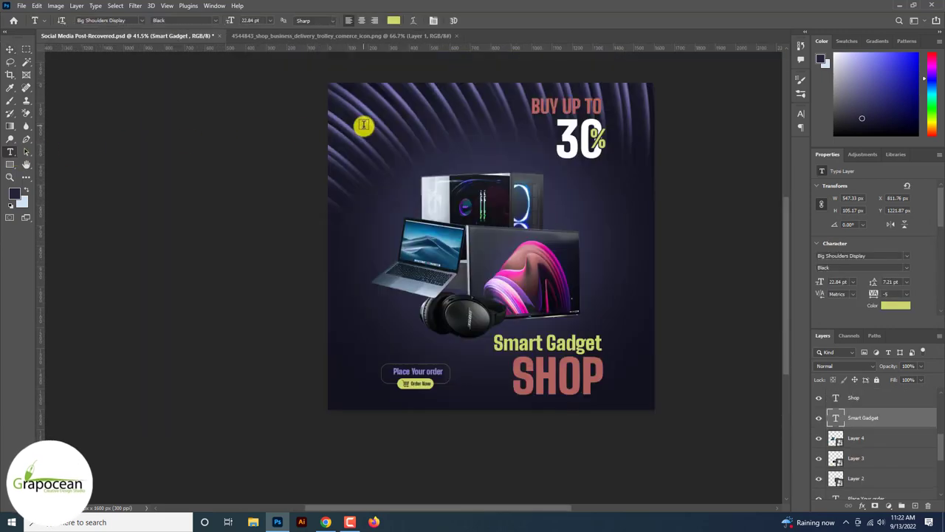
Replace the placeholder with 'Logo', coloured yellow-green from the Order Now button
{"action": "key", "text": "BackSpace"}
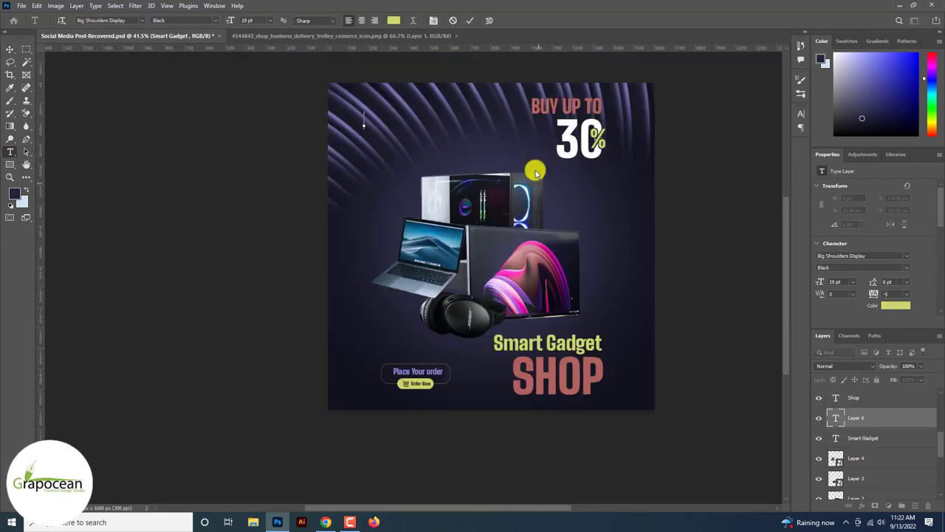
{"action": "type", "text": "Logo"}
{"action": "scroll", "coordinate": [535, 172], "scroll_direction": "up", "scroll_amount": 2}
{"action": "left_click_drag", "start_coordinate": [410, 115], "coordinate": [301, 116]}
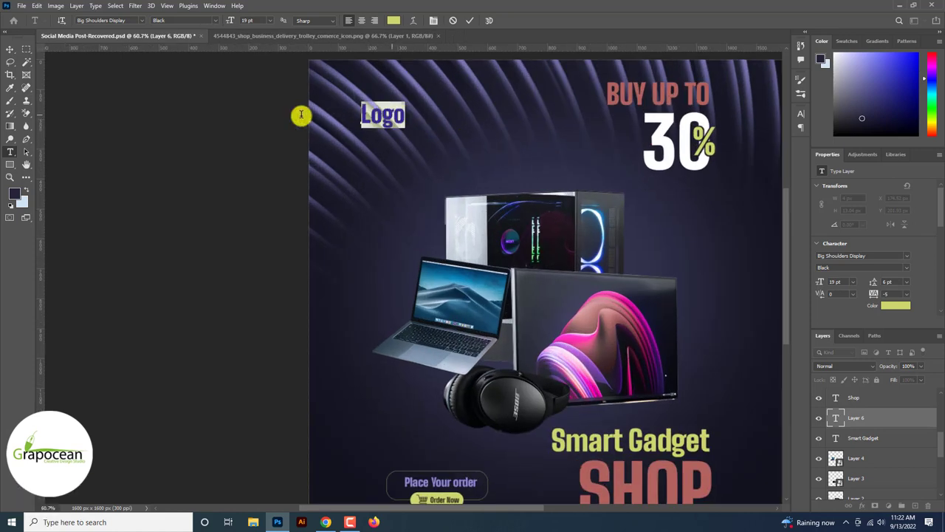
{"action": "left_click", "coordinate": [393, 20]}
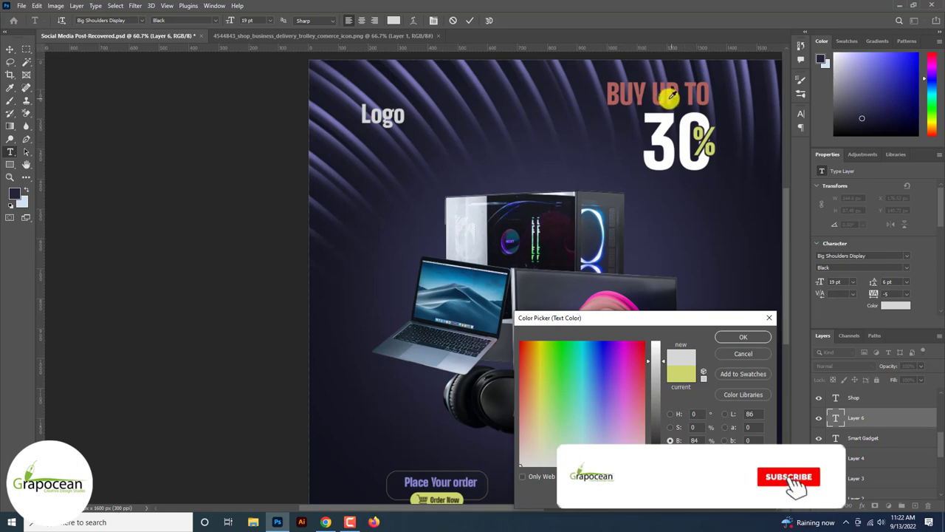
{"action": "left_click", "coordinate": [670, 98]}
{"action": "left_click", "coordinate": [431, 491]}
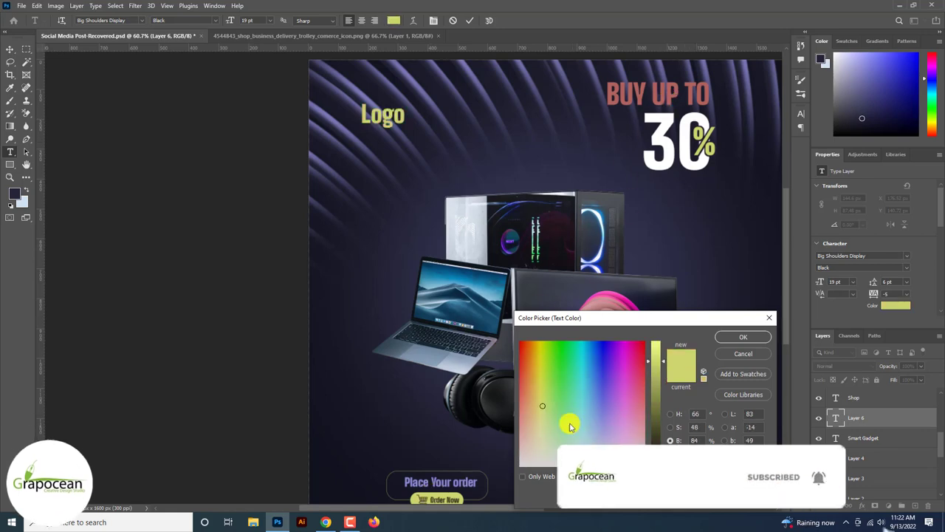
{"action": "left_click", "coordinate": [743, 336]}
{"action": "left_click", "coordinate": [9, 49]}
Move the 'Logo' text down slightly and set its font to Paytone One
{"action": "left_click", "coordinate": [323, 116]}
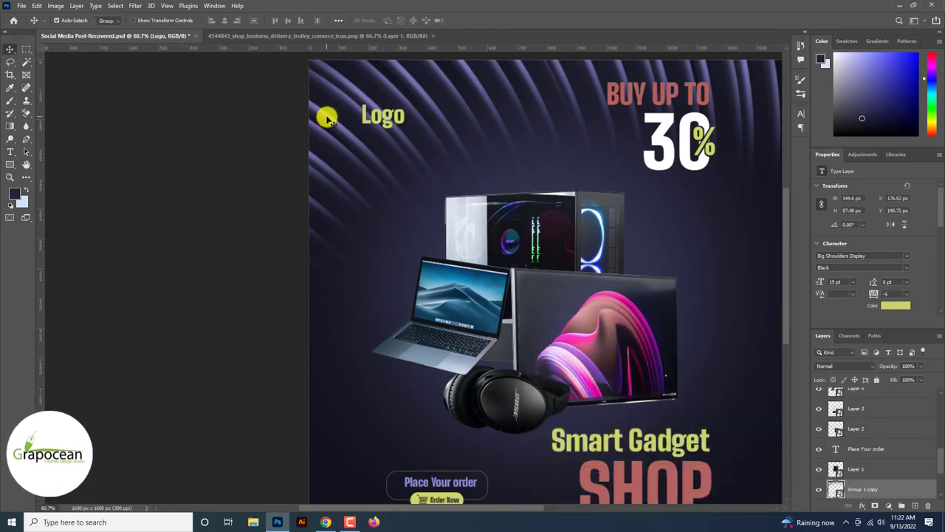
{"action": "scroll", "coordinate": [438, 246], "scroll_direction": "down", "scroll_amount": 3}
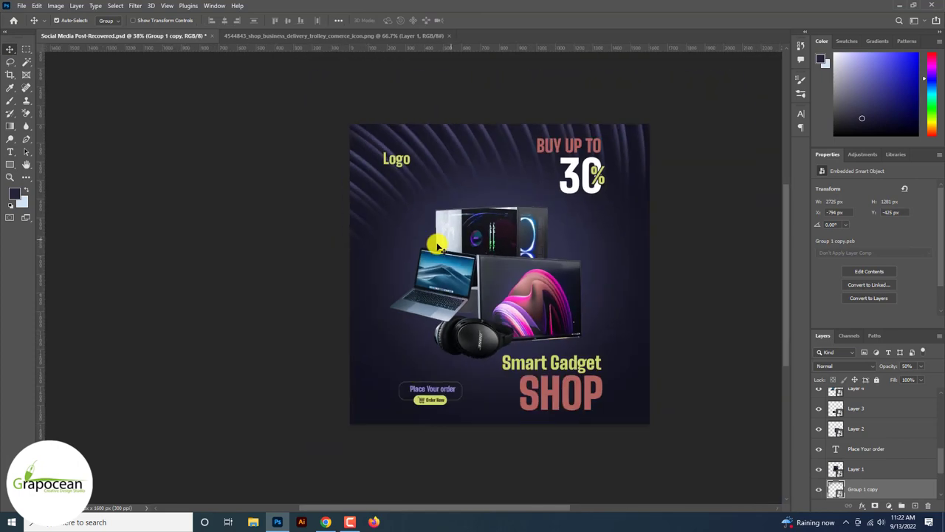
{"action": "scroll", "coordinate": [401, 169], "scroll_direction": "up", "scroll_amount": 3}
{"action": "scroll", "coordinate": [401, 169], "scroll_direction": "up", "scroll_amount": 2}
{"action": "mouse_move", "coordinate": [403, 128]}
{"action": "left_mouse_down"}
{"action": "mouse_move", "coordinate": [403, 144]}
{"action": "mouse_move", "coordinate": [459, 130]}
{"action": "left_mouse_up"}
{"action": "left_click", "coordinate": [10, 152]}
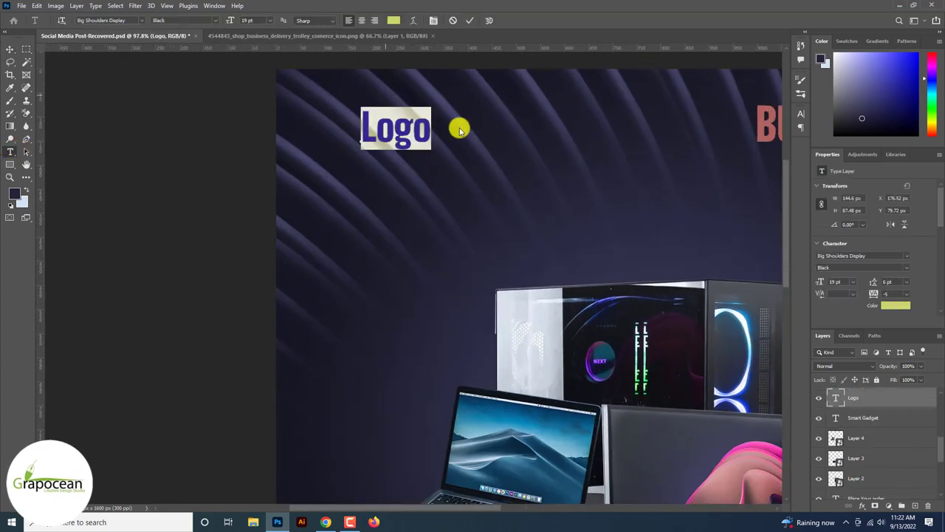
{"action": "left_click", "coordinate": [144, 21]}
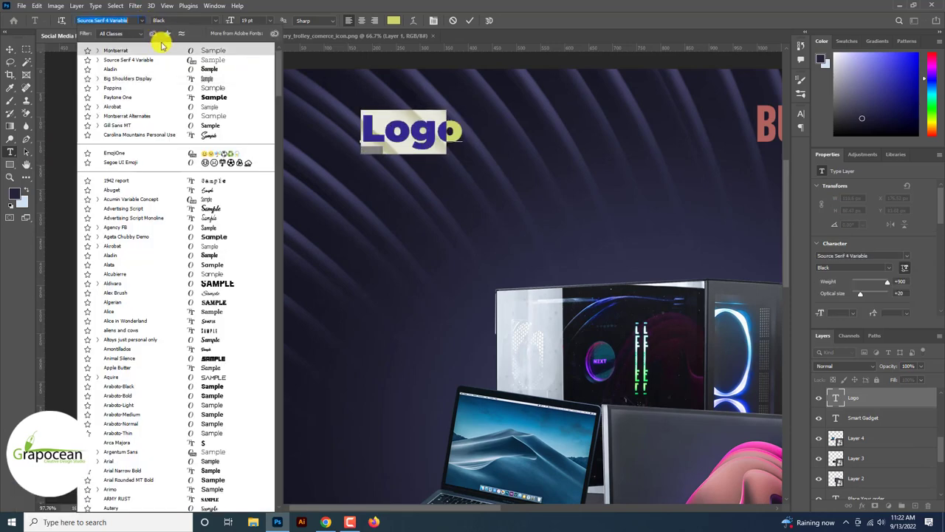
{"action": "left_click", "coordinate": [210, 106]}
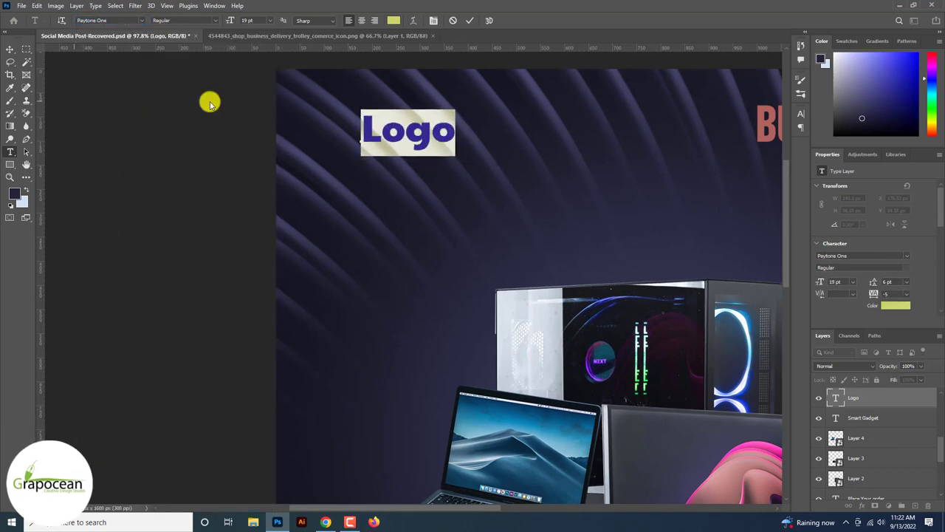
{"action": "right_click", "coordinate": [10, 163]}
Draw a white ellipse ring with a 7.41 px stroke over the 'o' of Logo
{"action": "left_click", "coordinate": [38, 174]}
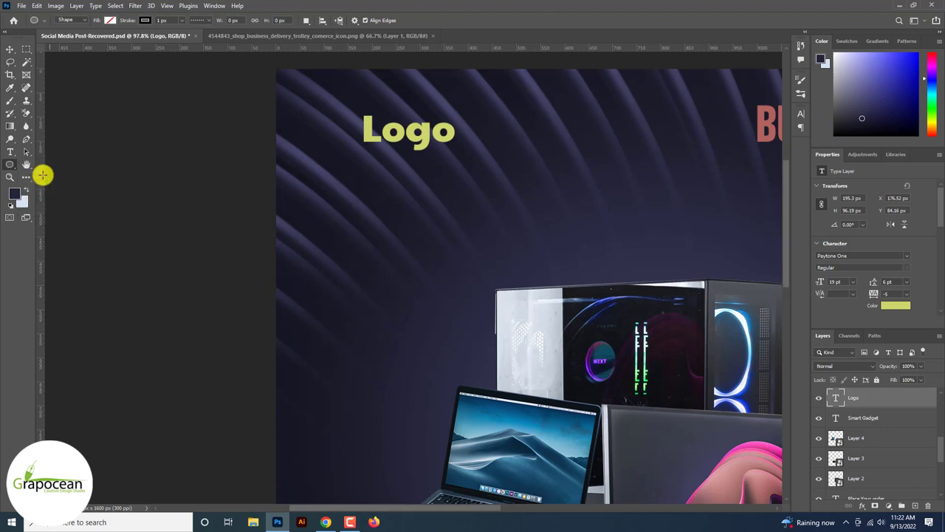
{"action": "key", "text": "ctrl+plus"}
{"action": "left_click_drag", "start_coordinate": [353, 96], "coordinate": [394, 149]}
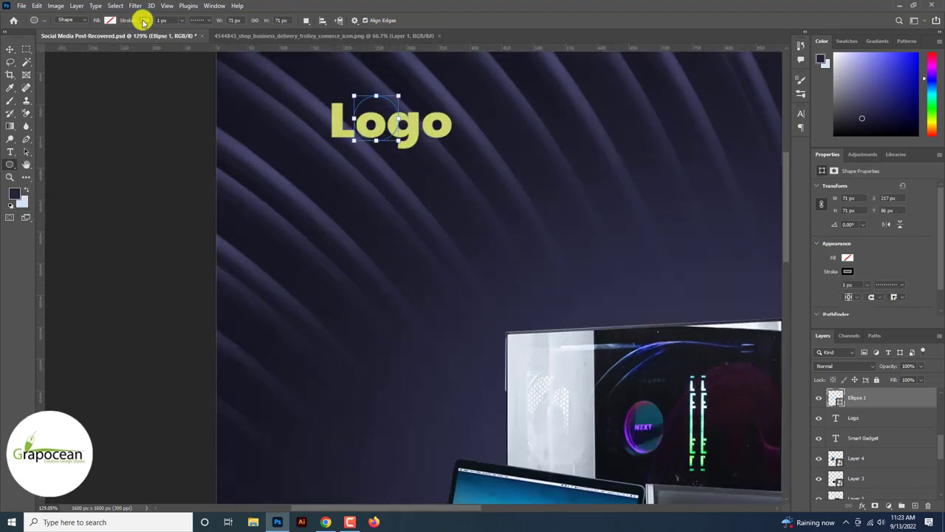
{"action": "left_click", "coordinate": [145, 20]}
{"action": "left_click", "coordinate": [199, 20]}
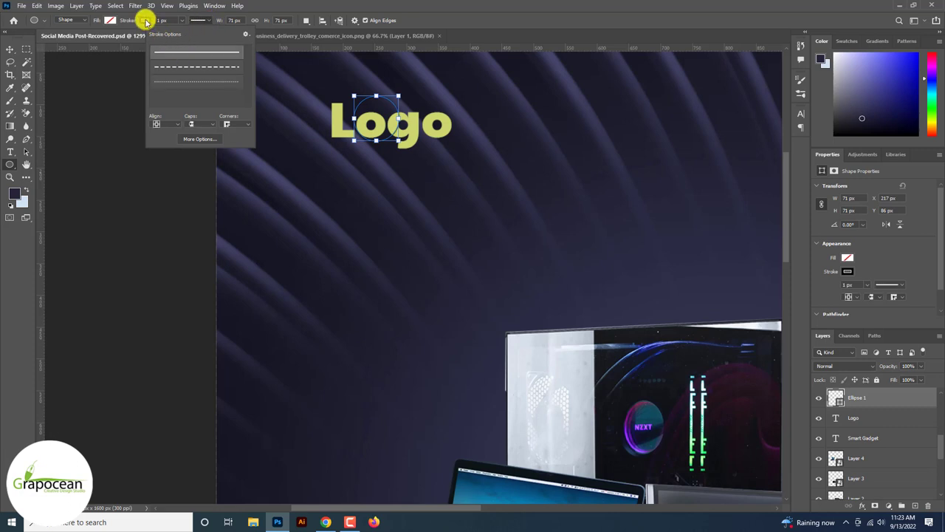
{"action": "left_click", "coordinate": [146, 20]}
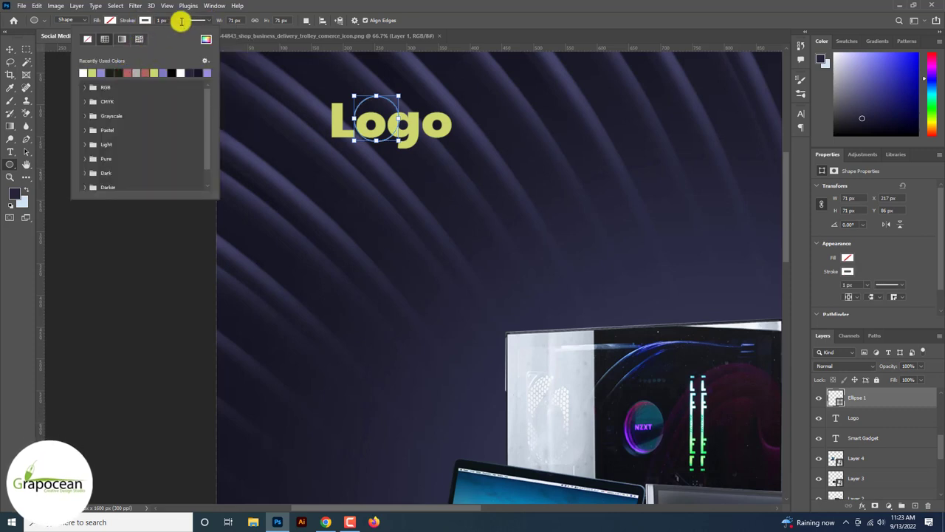
{"action": "left_click", "coordinate": [183, 31]}
{"action": "left_click_drag", "start_coordinate": [183, 33], "coordinate": [185, 34]}
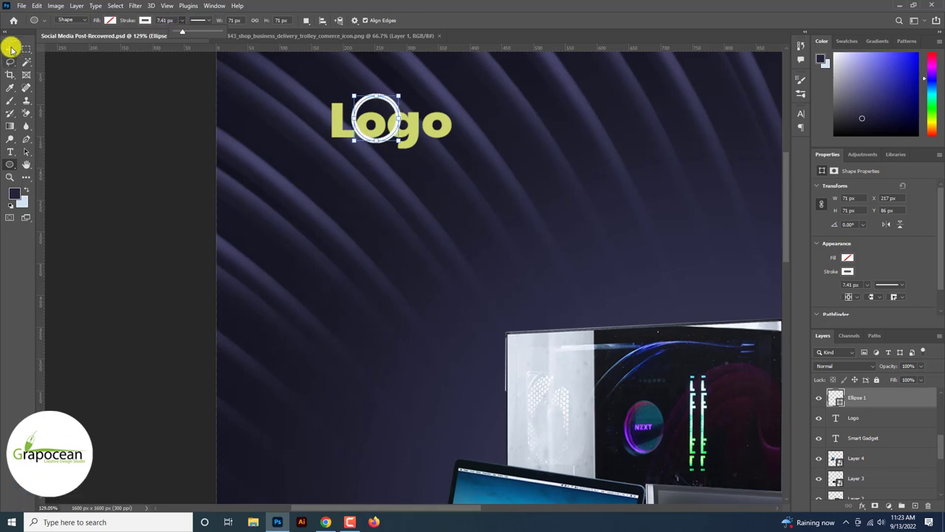
{"action": "left_click", "coordinate": [10, 48]}
{"action": "left_click", "coordinate": [67, 192]}
Nudge the ring onto the Logo's 'o' and zoom out to the whole poster
{"action": "key", "text": "ctrl+0"}
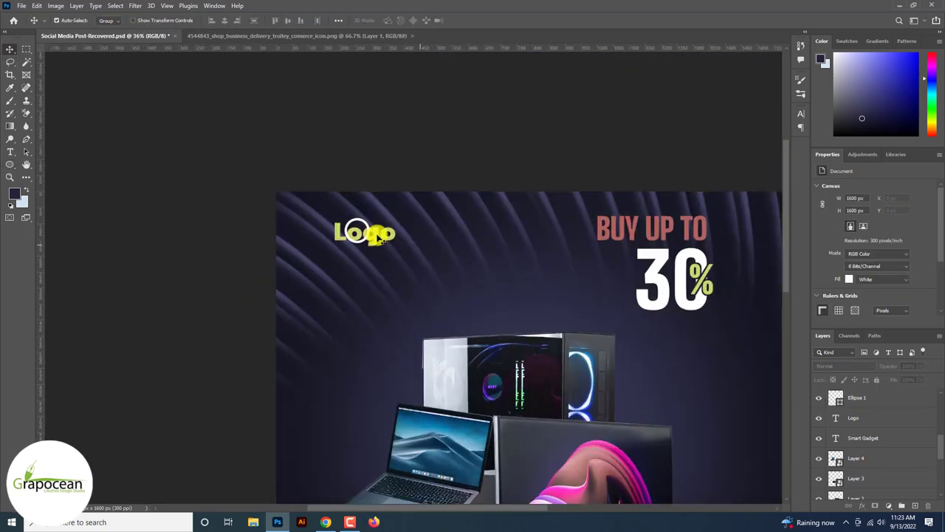
{"action": "scroll", "coordinate": [339, 232], "scroll_direction": "up", "scroll_amount": 5}
{"action": "scroll", "coordinate": [369, 237], "scroll_direction": "up", "scroll_amount": 5}
{"action": "left_click_drag", "start_coordinate": [294, 248], "coordinate": [323, 265]}
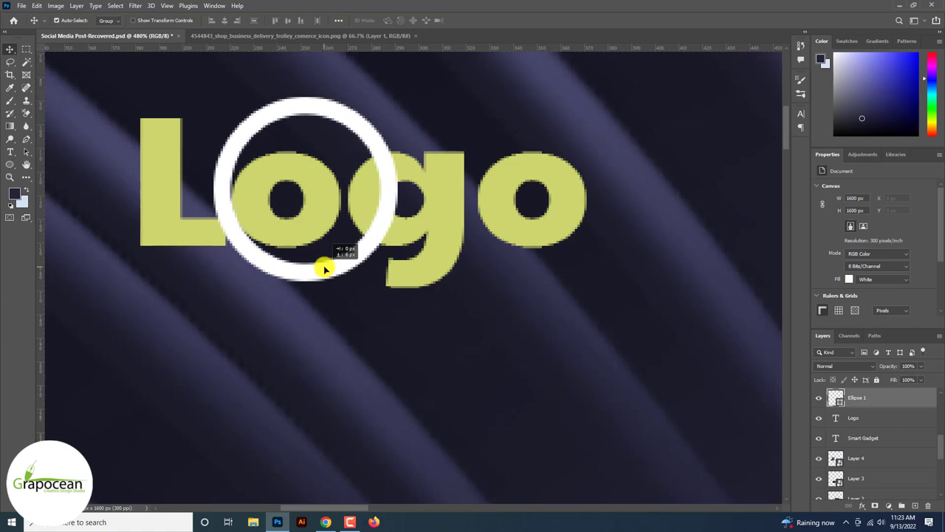
{"action": "scroll", "coordinate": [323, 265], "scroll_direction": "down", "scroll_amount": 5}
{"action": "scroll", "coordinate": [443, 323], "scroll_direction": "down", "scroll_amount": 3}
{"action": "scroll", "coordinate": [454, 330], "scroll_direction": "down", "scroll_amount": 2}
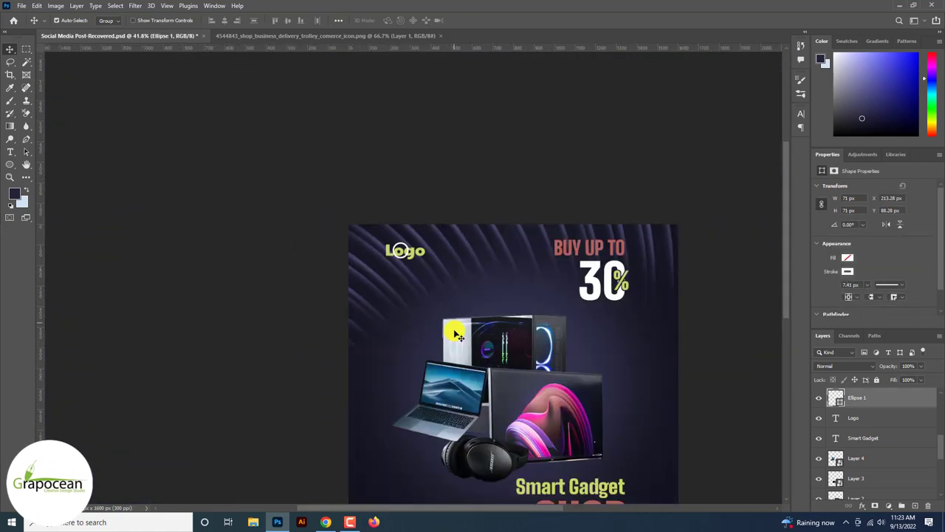
{"action": "scroll", "coordinate": [541, 345], "scroll_direction": "down", "scroll_amount": 1}
{"action": "scroll", "coordinate": [622, 362], "scroll_direction": "up", "scroll_amount": 2}
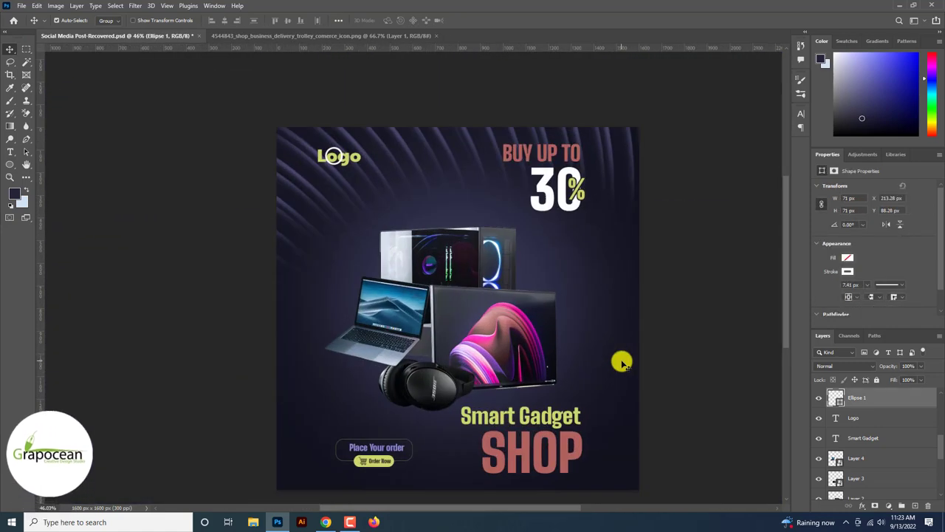
{"action": "scroll", "coordinate": [542, 363], "scroll_direction": "up", "scroll_amount": 1}
{"action": "scroll", "coordinate": [378, 302], "scroll_direction": "up", "scroll_amount": 1}
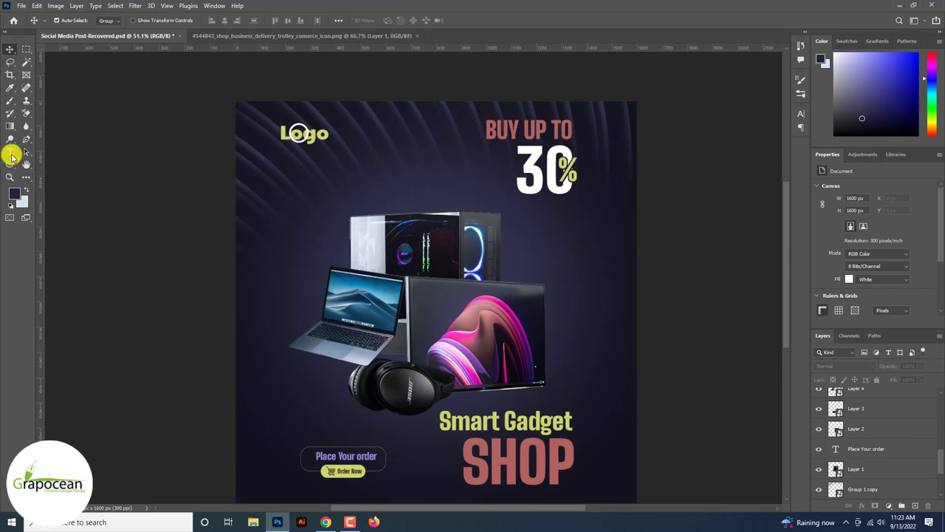
Draw a vertical line beside the Logo text with the Line tool
{"action": "left_click", "coordinate": [12, 153]}
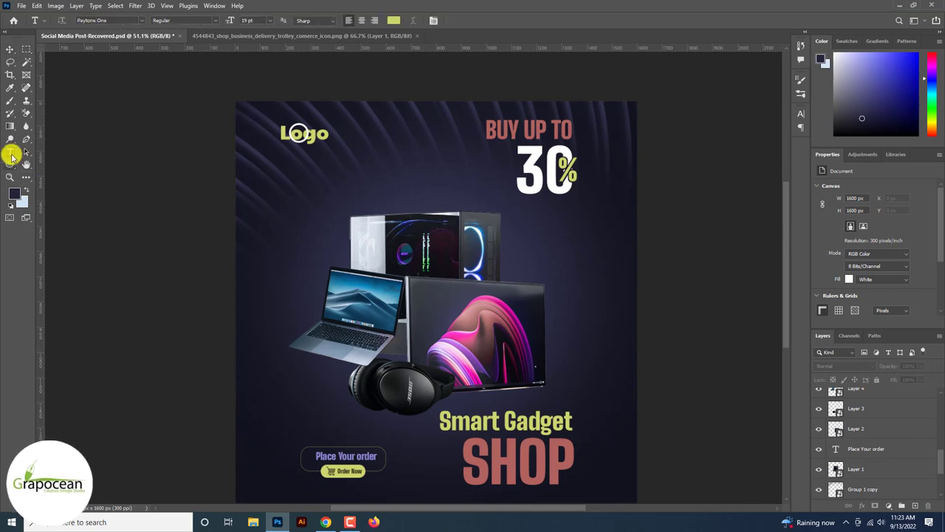
{"action": "right_click", "coordinate": [10, 125]}
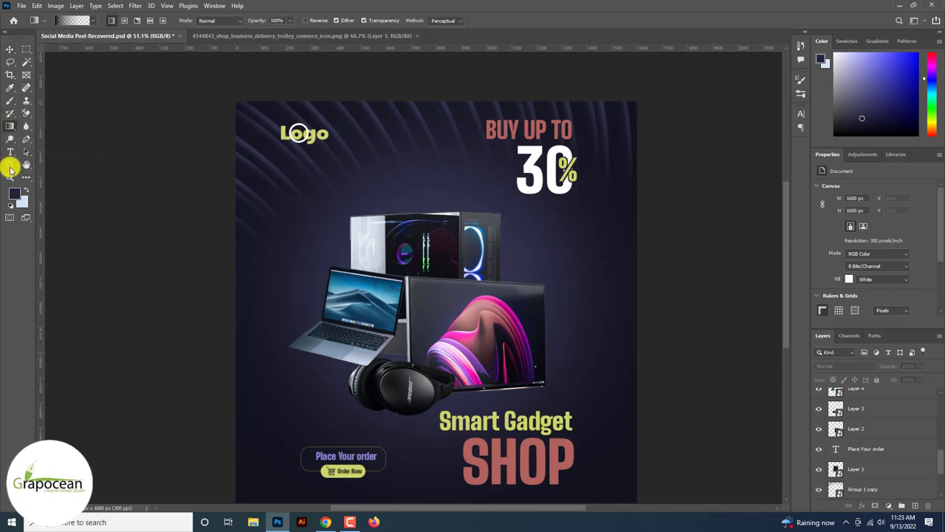
{"action": "right_click", "coordinate": [10, 164]}
{"action": "left_click", "coordinate": [45, 203]}
{"action": "scroll", "coordinate": [336, 129], "scroll_direction": "up", "scroll_amount": 5}
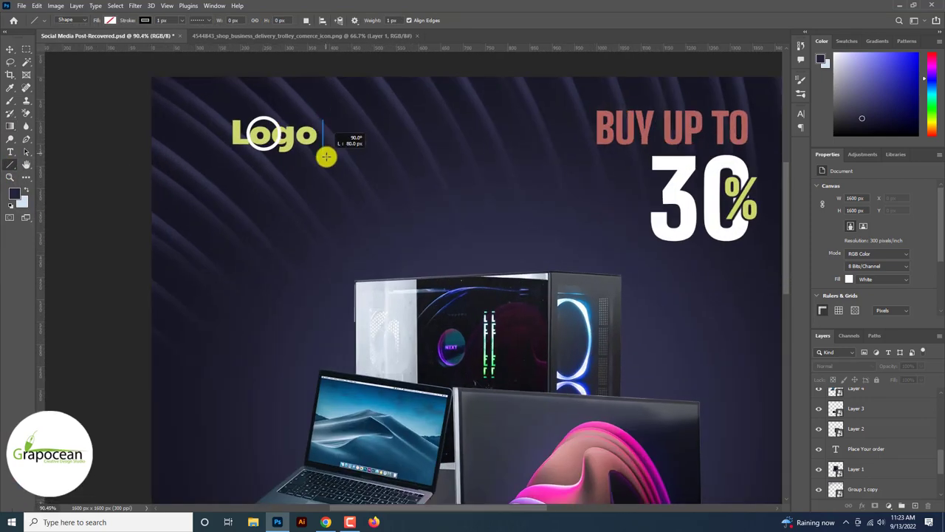
{"action": "left_click_drag", "start_coordinate": [322, 120], "coordinate": [322, 155]}
Set the line's stroke colour to white and nudge it slightly right
{"action": "left_click", "coordinate": [147, 21]}
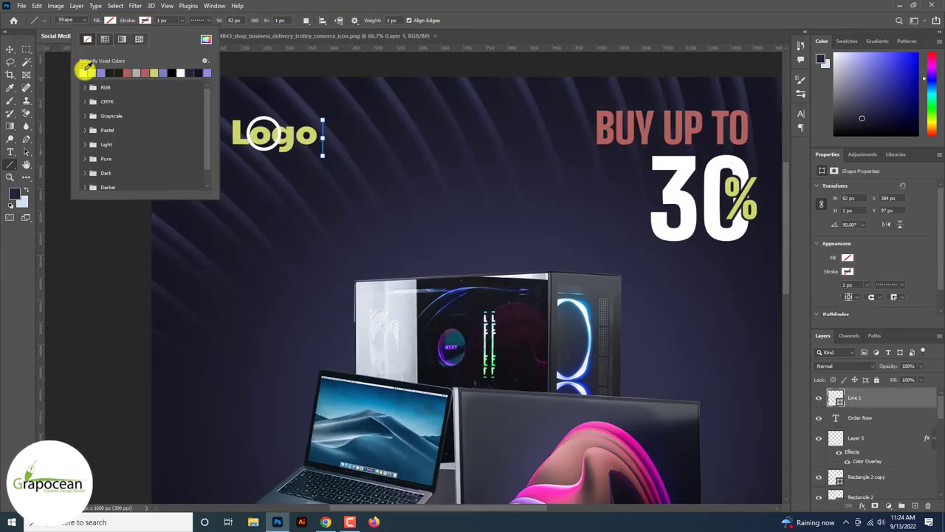
{"action": "left_click", "coordinate": [10, 49]}
{"action": "scroll", "coordinate": [325, 148], "scroll_direction": "up", "scroll_amount": 5}
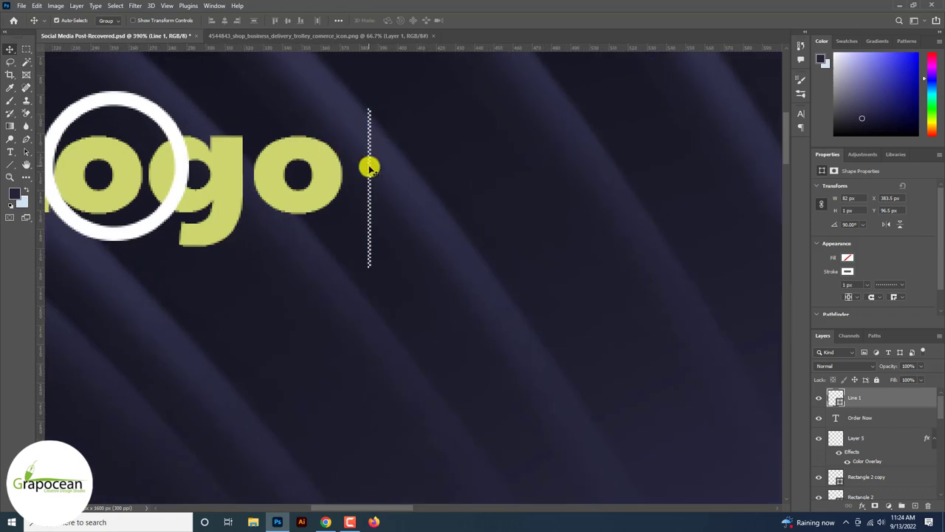
{"action": "left_click_drag", "start_coordinate": [404, 161], "coordinate": [403, 161]}
{"action": "scroll", "coordinate": [403, 161], "scroll_direction": "down", "scroll_amount": 6}
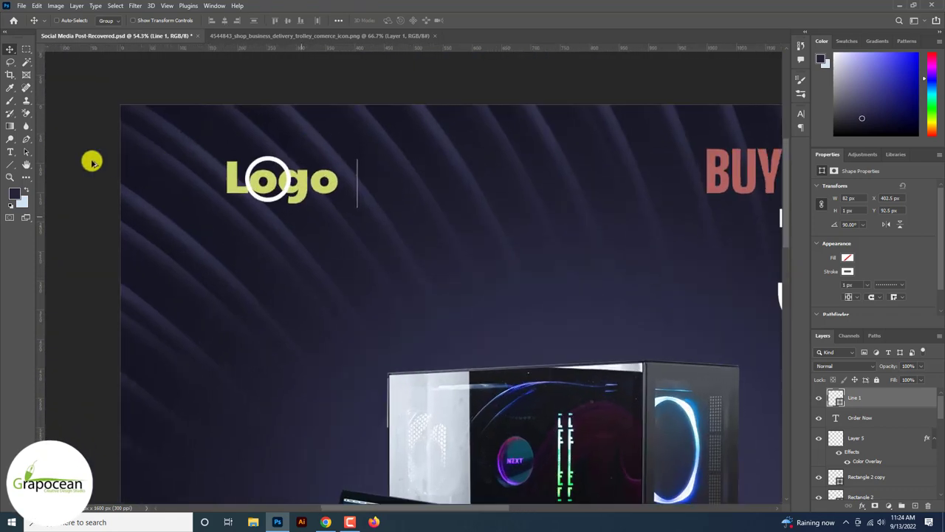
{"action": "scroll", "coordinate": [91, 161], "scroll_direction": "up", "scroll_amount": 1}
Make the line's stroke solid instead of dotted and reposition it beside Logo
{"action": "left_click", "coordinate": [13, 161]}
{"action": "left_click", "coordinate": [200, 20]}
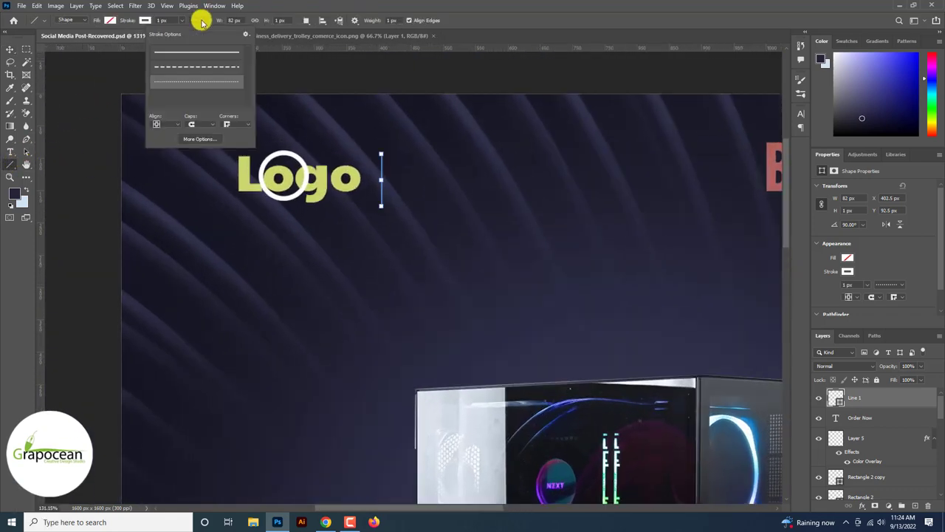
{"action": "left_click", "coordinate": [184, 46]}
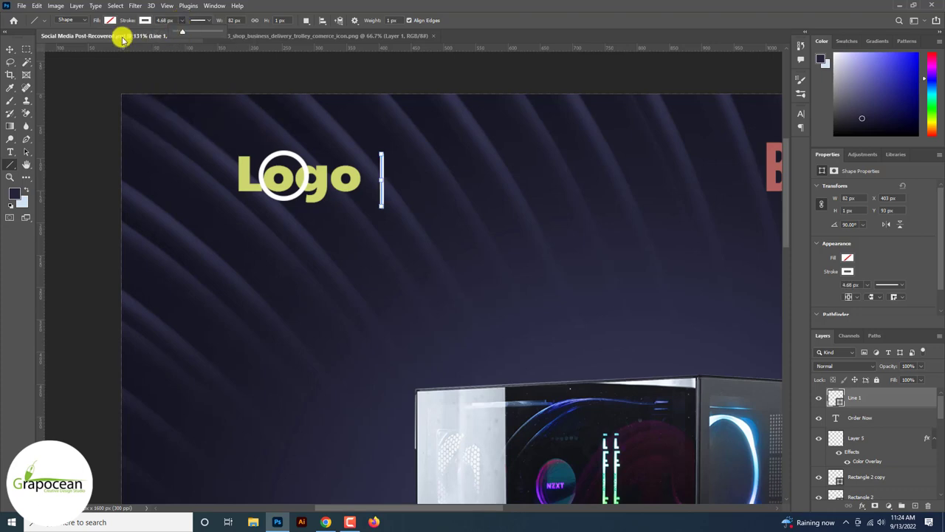
{"action": "left_click", "coordinate": [10, 48]}
{"action": "scroll", "coordinate": [402, 220], "scroll_direction": "up", "scroll_amount": 3}
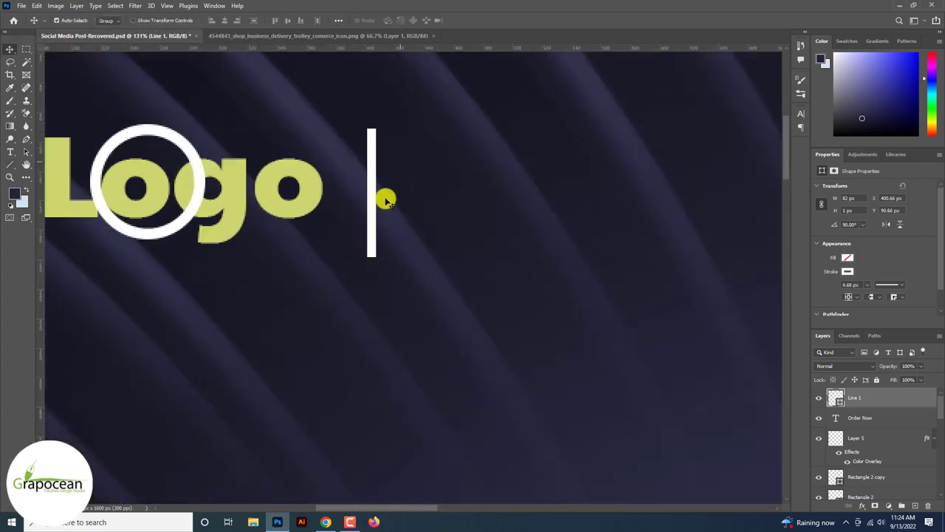
{"action": "left_click_drag", "start_coordinate": [395, 183], "coordinate": [391, 180]}
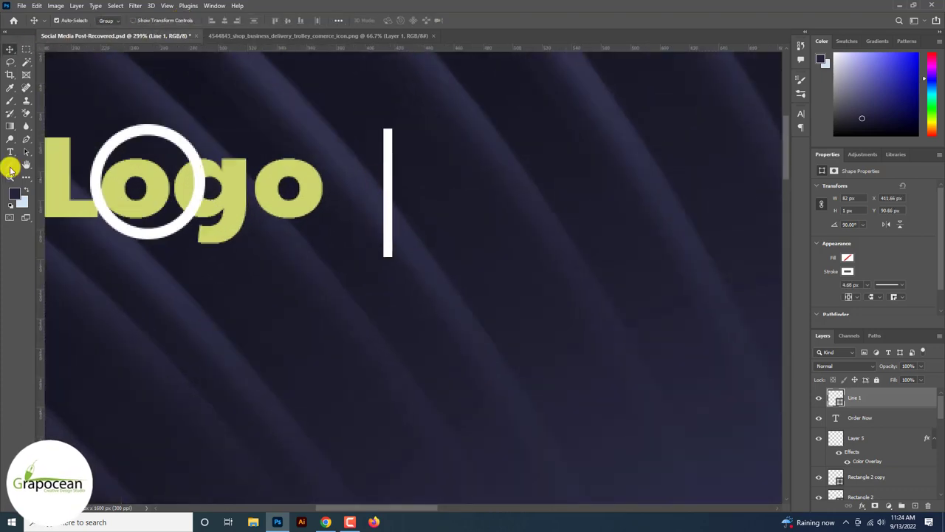
Thin the line's stroke to 2 px and fit the whole poster in the window
{"action": "left_click", "coordinate": [10, 165]}
{"action": "left_click", "coordinate": [208, 20]}
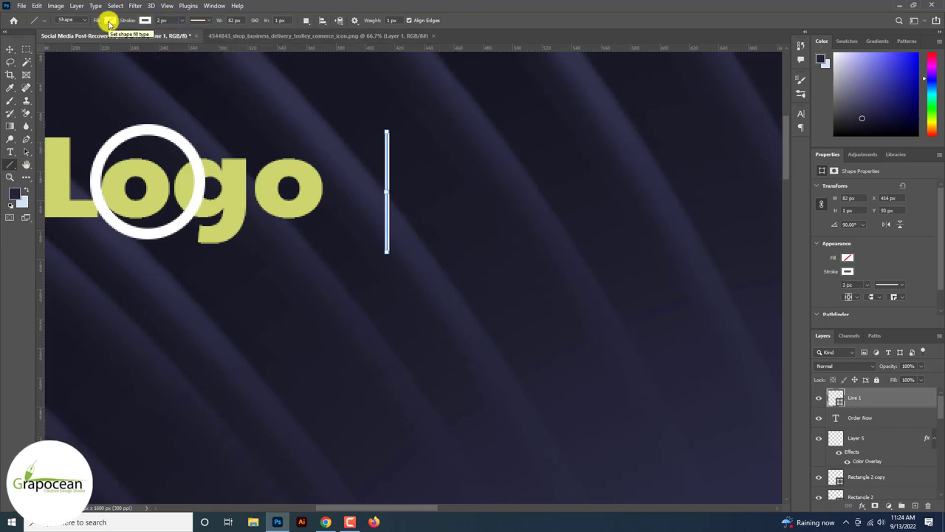
{"action": "left_click", "coordinate": [12, 47]}
{"action": "key", "text": "ctrl+0"}
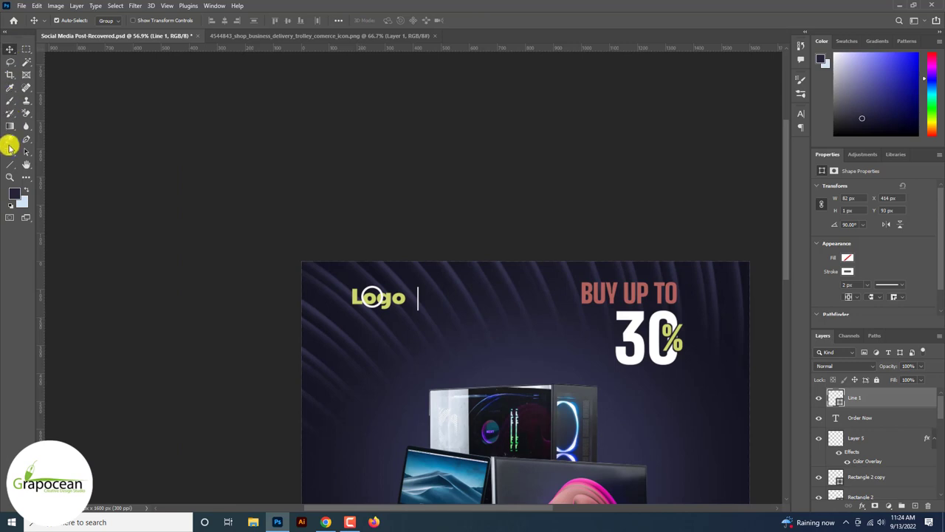
Type 'Smart' beside the divider and set its font to Montserrat
{"action": "key", "text": "ctrl+plus"}
{"action": "left_click", "coordinate": [473, 292]}
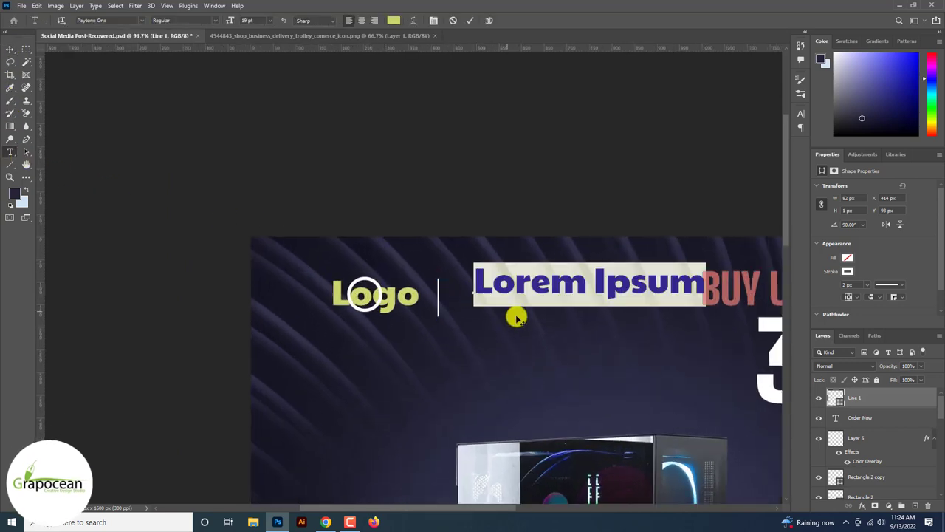
{"action": "type", "text": "Smart"}
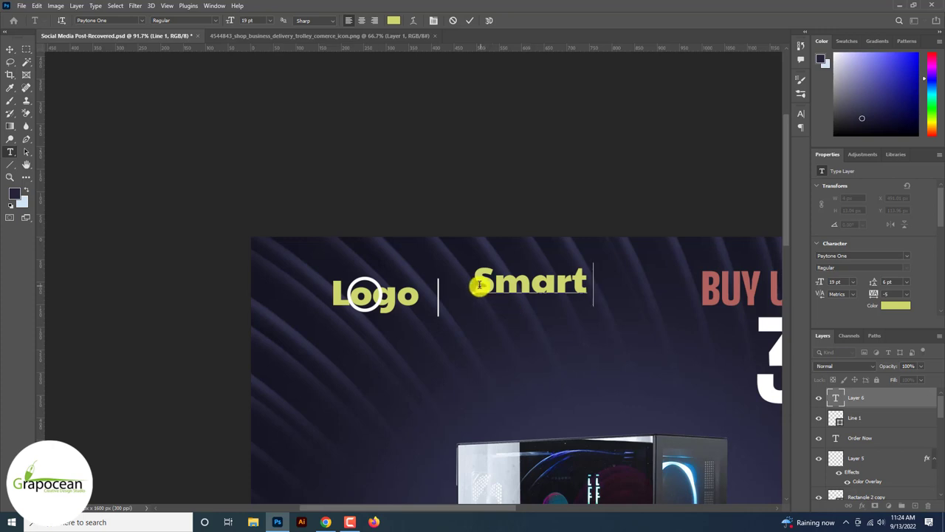
{"action": "left_click_drag", "start_coordinate": [479, 285], "coordinate": [645, 287]}
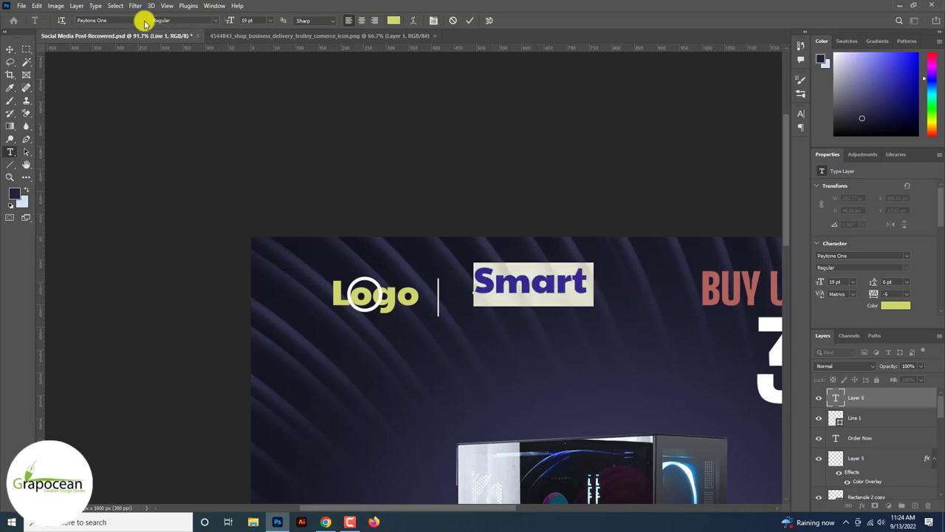
{"action": "left_click", "coordinate": [146, 22]}
{"action": "left_click", "coordinate": [158, 59]}
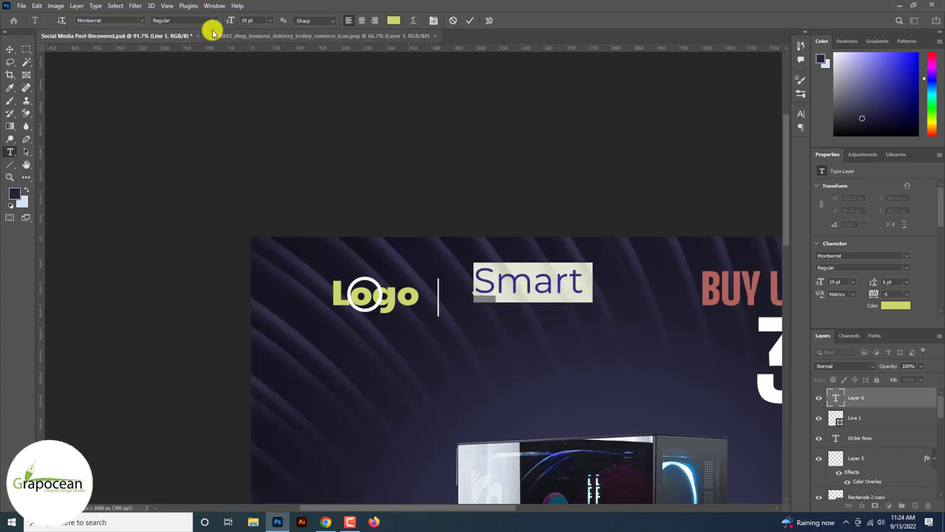
{"action": "key", "text": "ctrl+Return"}
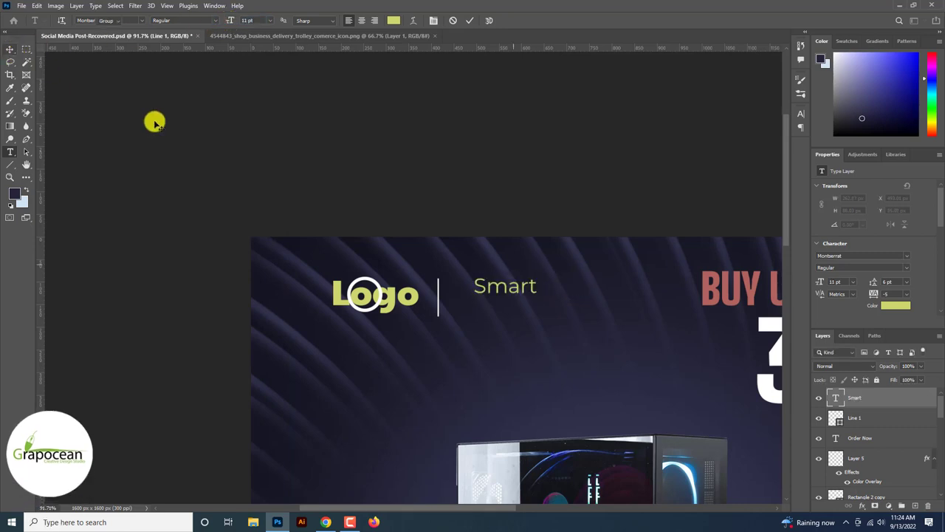
Move 'Smart' closer to the divider and start a new text line beneath it
{"action": "key", "text": "v"}
{"action": "left_click_drag", "start_coordinate": [500, 291], "coordinate": [476, 291]}
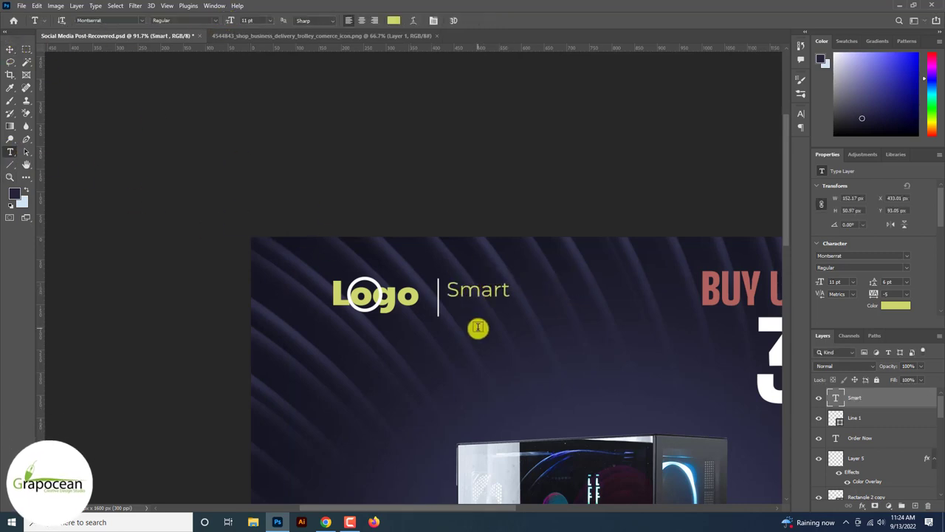
{"action": "left_click", "coordinate": [478, 327]}
{"action": "key", "text": "BackSpace"}
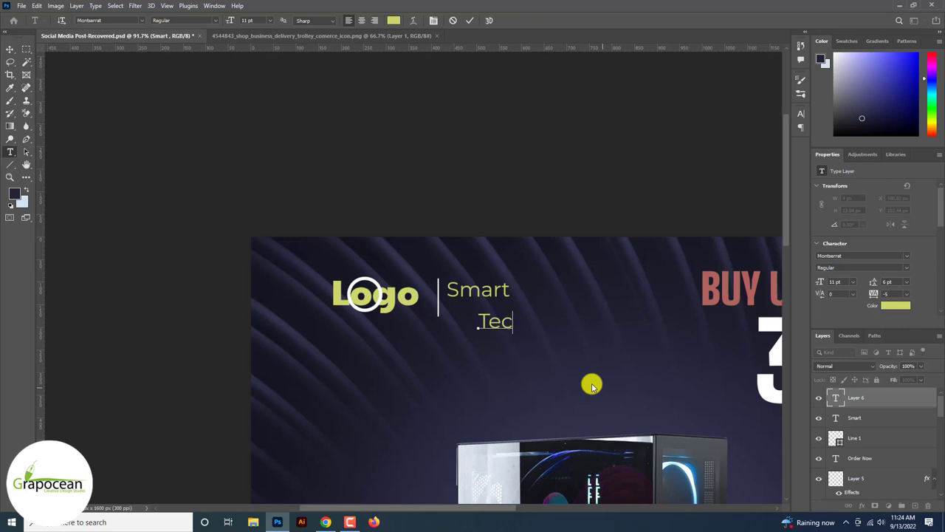
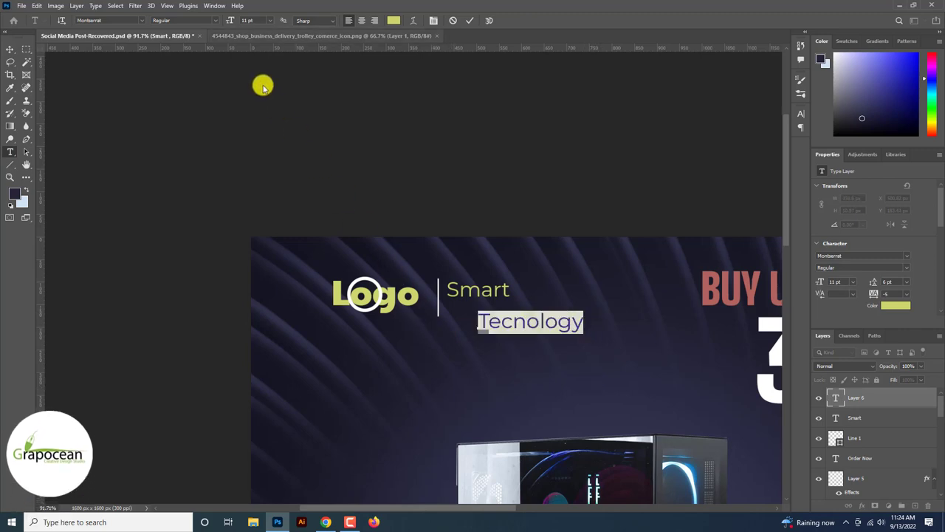
Set the tagline word 'Tecnology' under 'Smart' to Bold and commit the edit
{"action": "left_click", "coordinate": [215, 21]}
{"action": "left_click", "coordinate": [185, 223]}
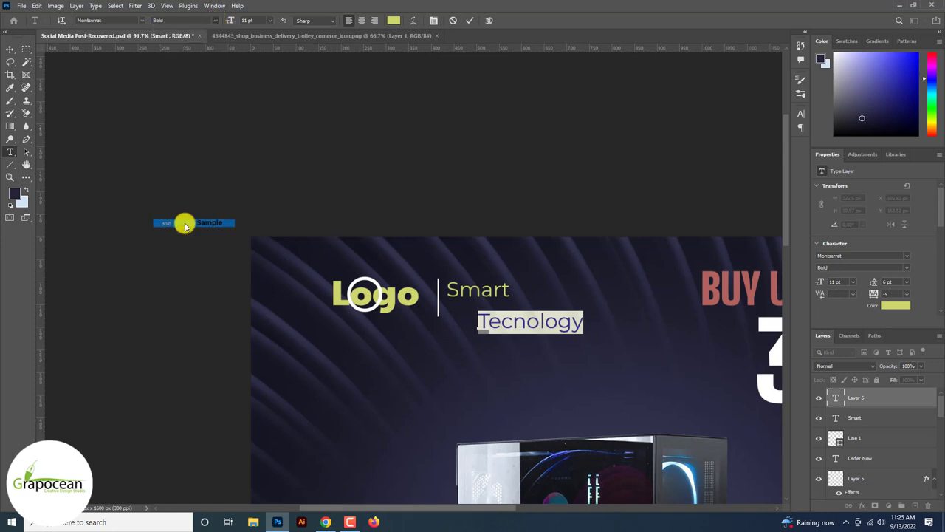
{"action": "left_click", "coordinate": [10, 49]}
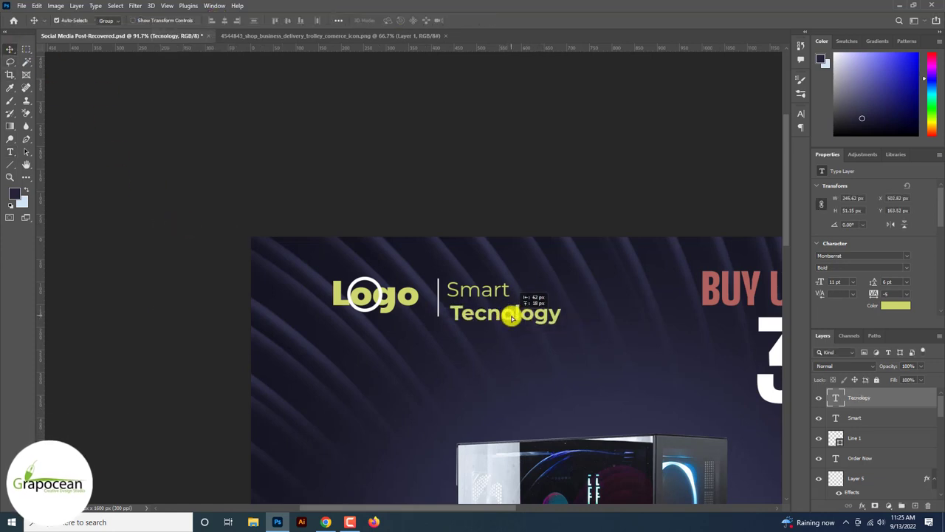
{"action": "scroll", "coordinate": [507, 316], "scroll_direction": "down", "scroll_amount": 3}
{"action": "scroll", "coordinate": [622, 411], "scroll_direction": "down", "scroll_amount": 3}
{"action": "scroll", "coordinate": [643, 428], "scroll_direction": "up", "scroll_amount": 1}
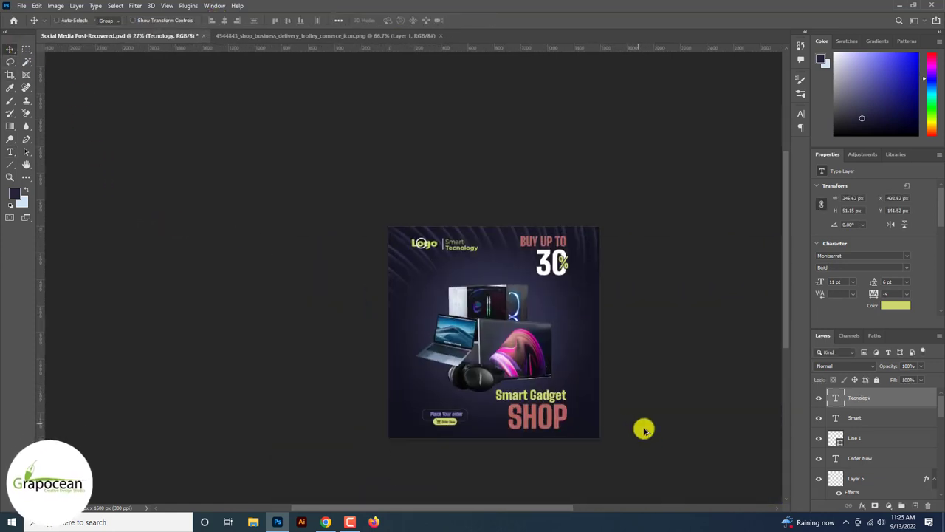
{"action": "scroll", "coordinate": [644, 430], "scroll_direction": "up", "scroll_amount": 1}
{"action": "scroll", "coordinate": [644, 431], "scroll_direction": "up", "scroll_amount": 2}
{"action": "scroll", "coordinate": [488, 277], "scroll_direction": "up", "scroll_amount": 2}
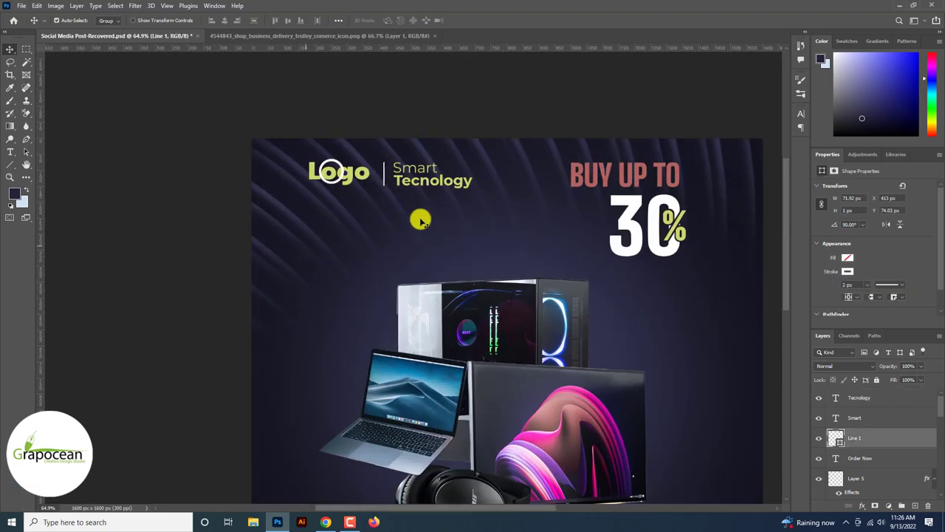
Add a 4 pt Regular Lorem ipsum paragraph below the logo, then drag a copy beside the tower
{"action": "left_click", "coordinate": [10, 151]}
{"action": "left_click_drag", "start_coordinate": [450, 262], "coordinate": [517, 278]}
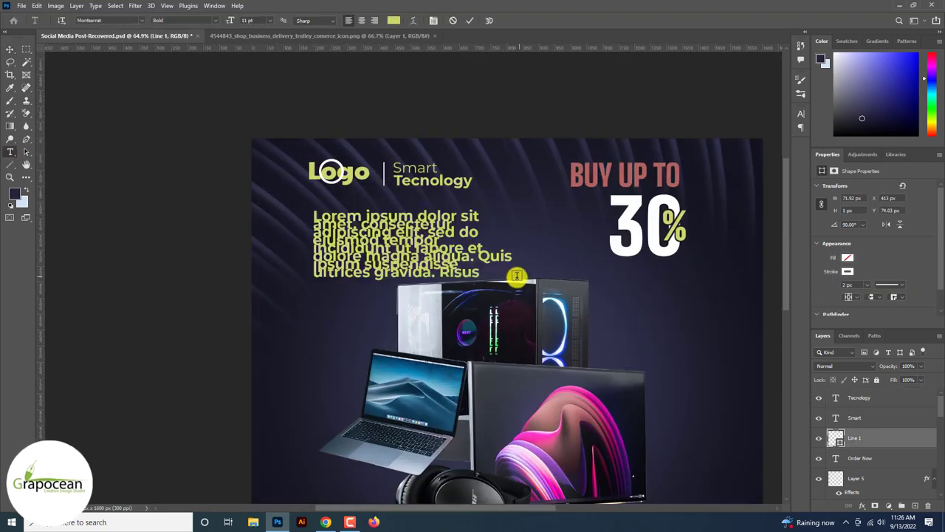
{"action": "left_click", "coordinate": [227, 20]}
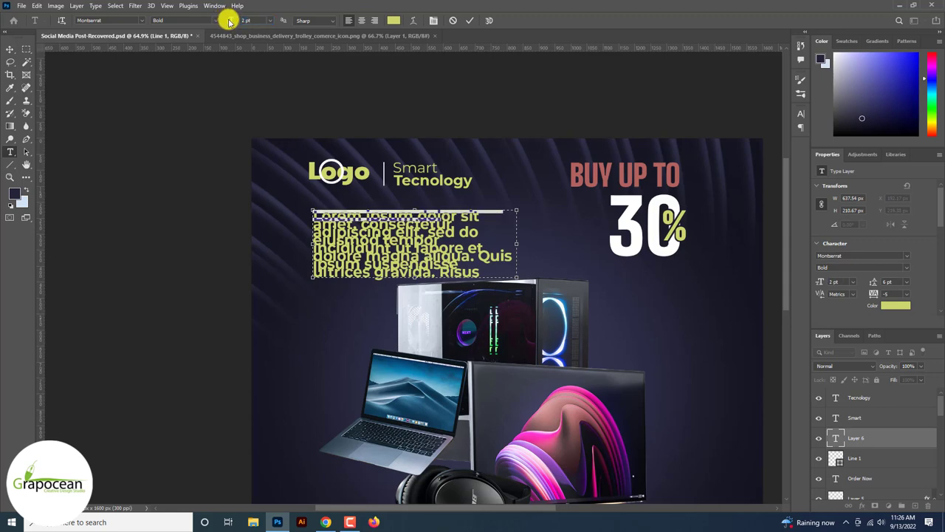
{"action": "key", "text": "Return"}
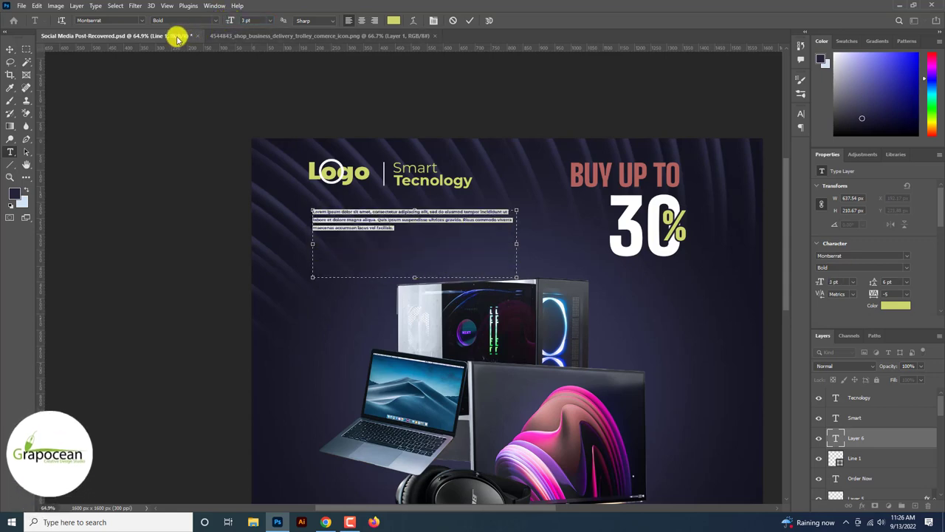
{"action": "left_click", "coordinate": [215, 20]}
{"action": "left_click", "coordinate": [190, 130]}
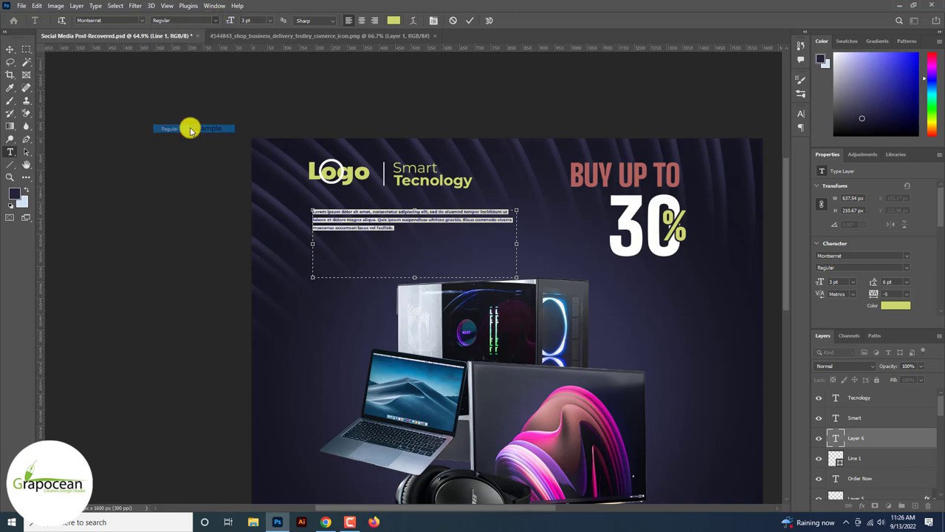
{"action": "left_click_drag", "start_coordinate": [230, 20], "coordinate": [234, 20]}
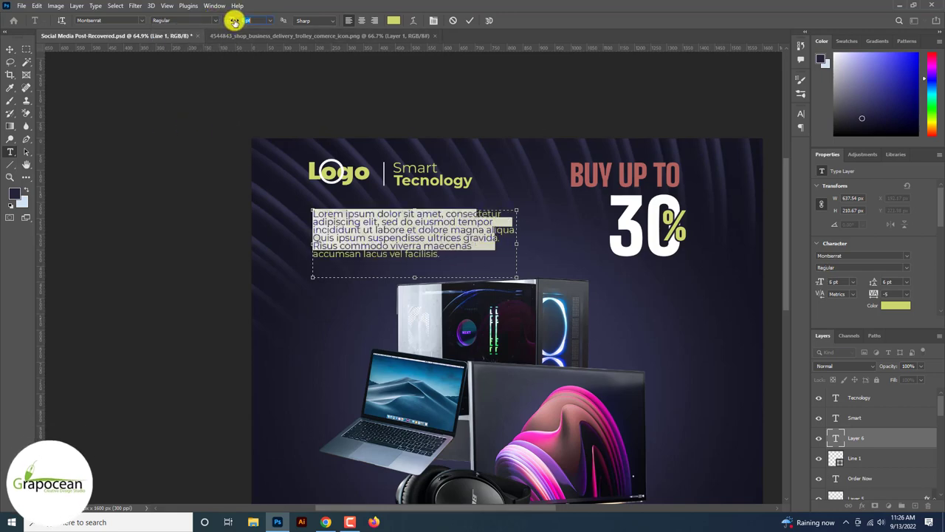
{"action": "left_click", "coordinate": [9, 49]}
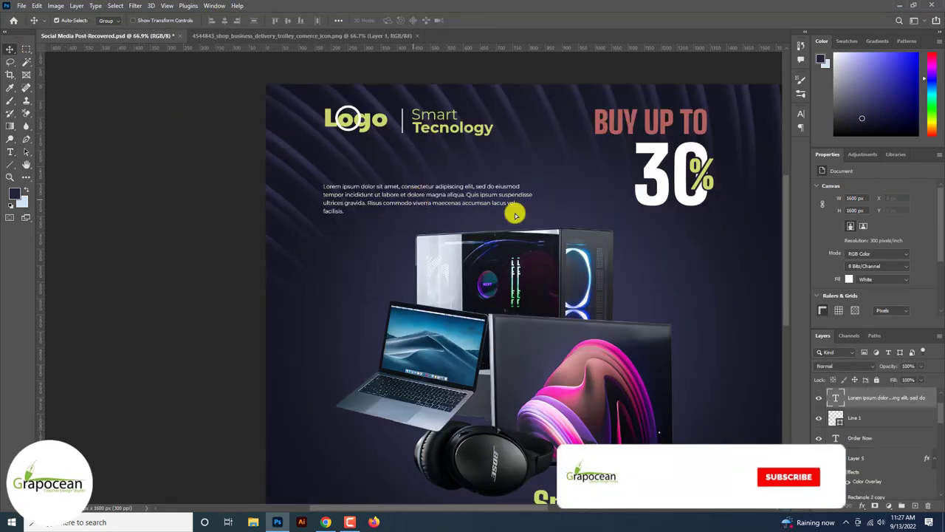
{"action": "mouse_move", "coordinate": [409, 189]}
{"action": "left_mouse_down"}
{"action": "mouse_move", "coordinate": [654, 228]}
{"action": "mouse_move", "coordinate": [505, 207]}
{"action": "mouse_move", "coordinate": [524, 202]}
{"action": "mouse_move", "coordinate": [554, 218]}
{"action": "left_mouse_up"}
Scroll the canvas to check both Lorem ipsum paragraphs, under the logo and beside the gadget tower
{"action": "scroll", "coordinate": [494, 166], "scroll_direction": "down", "scroll_amount": 2}
{"action": "scroll", "coordinate": [576, 239], "scroll_direction": "down", "scroll_amount": 2}
{"action": "scroll", "coordinate": [578, 240], "scroll_direction": "down", "scroll_amount": 2}
{"action": "scroll", "coordinate": [578, 239], "scroll_direction": "down", "scroll_amount": 2}
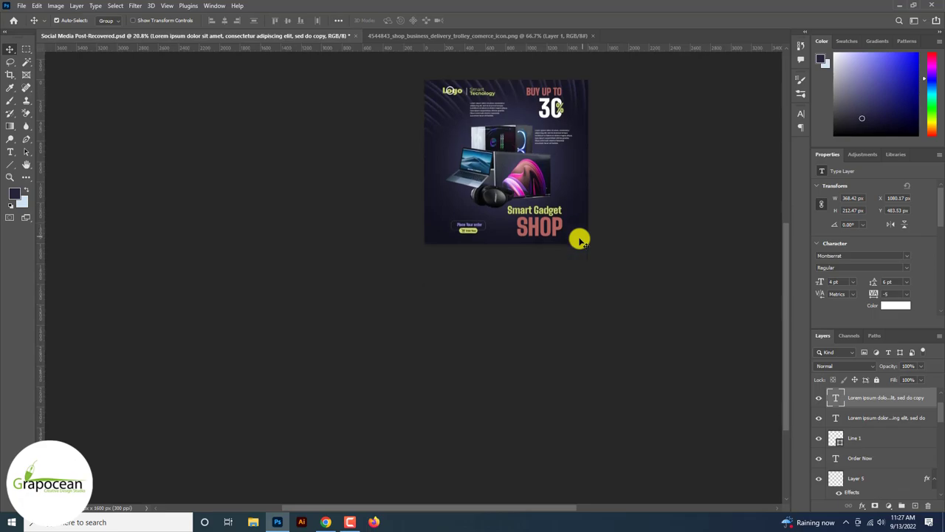
{"action": "scroll", "coordinate": [579, 240], "scroll_direction": "up", "scroll_amount": 2}
{"action": "scroll", "coordinate": [580, 240], "scroll_direction": "up", "scroll_amount": 2}
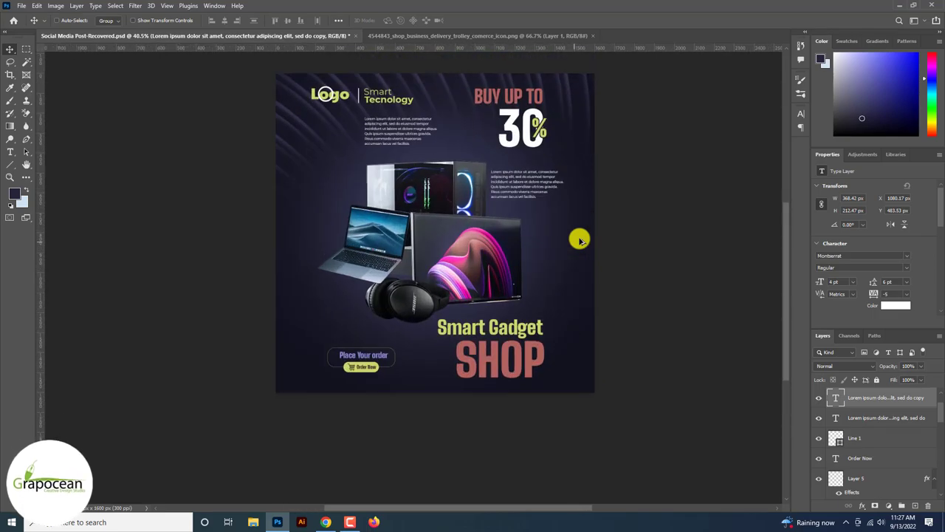